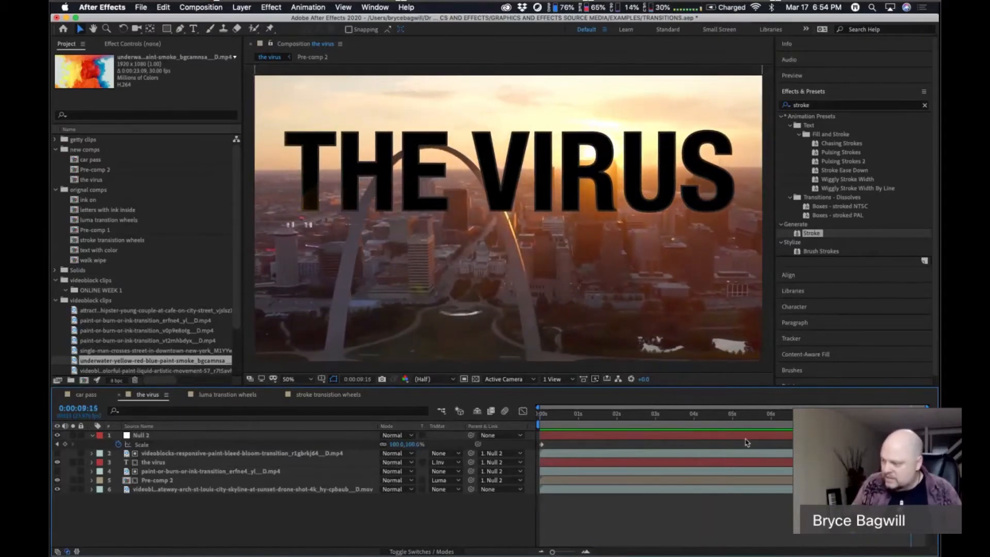
- Scrub through the existing "the virus" composition to review its finished title transition, returning to the start
left_click(684, 419)
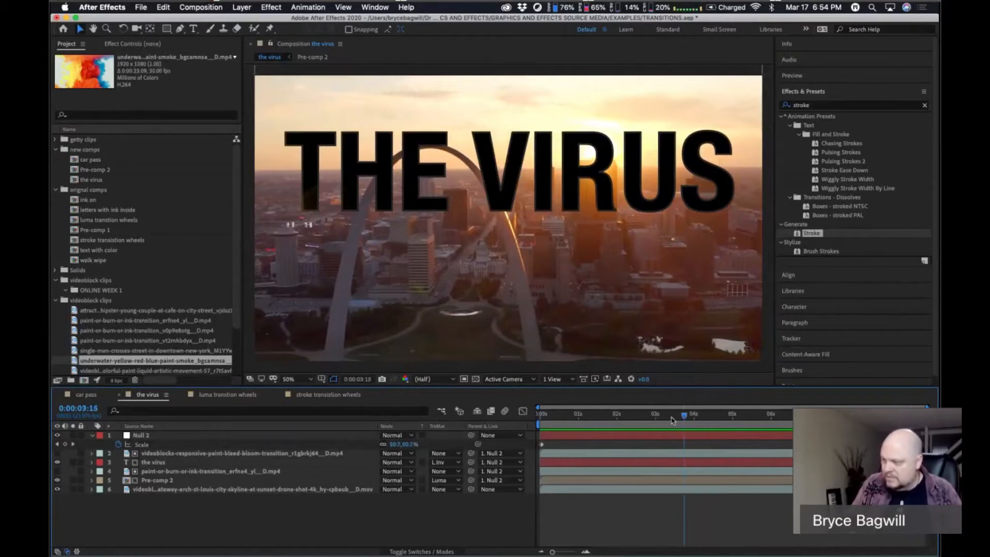
left_click_drag(672, 420, 540, 422)
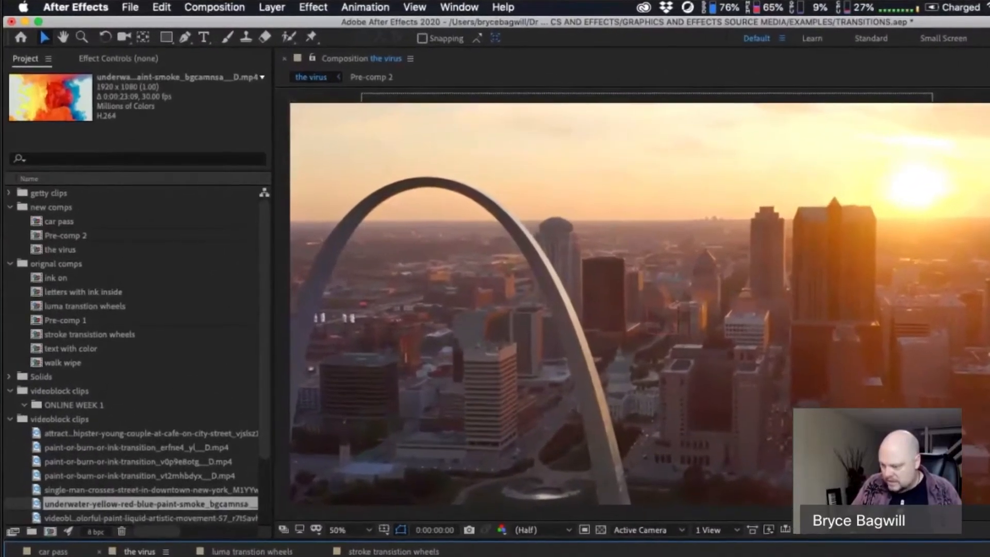
- Create a new 1920 x 1080 composition named "the virus" at 23.976 fps with a 10-second duration
left_click(215, 6)
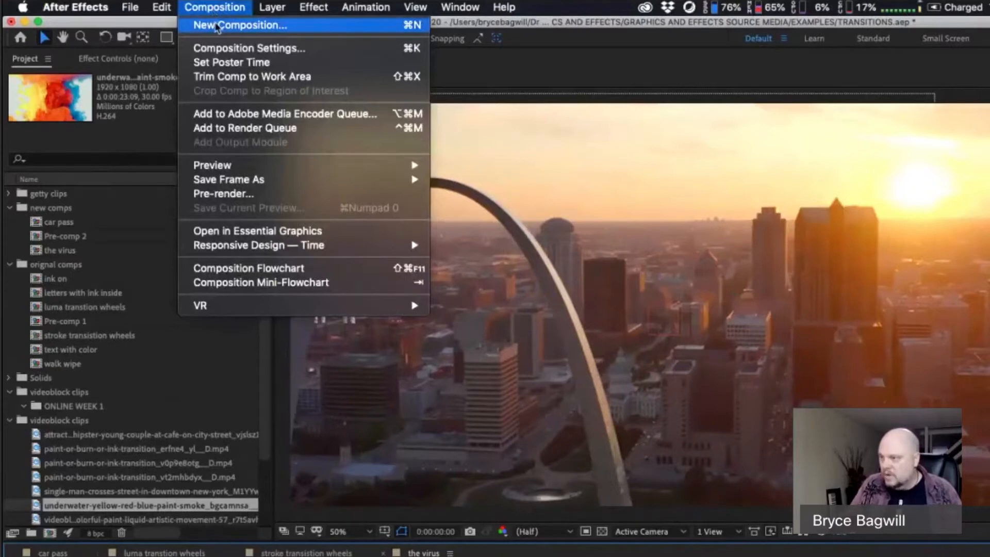
left_click(216, 26)
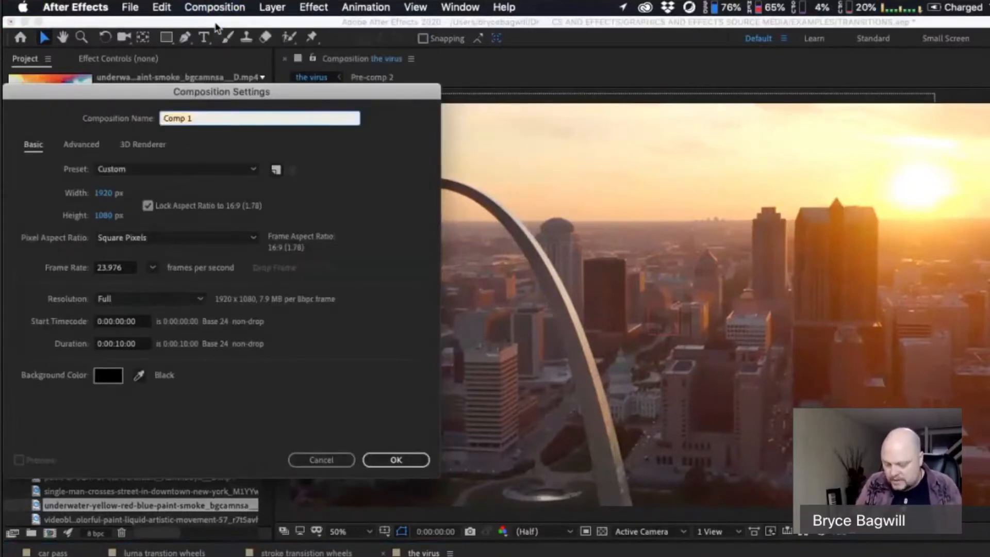
type("the virus")
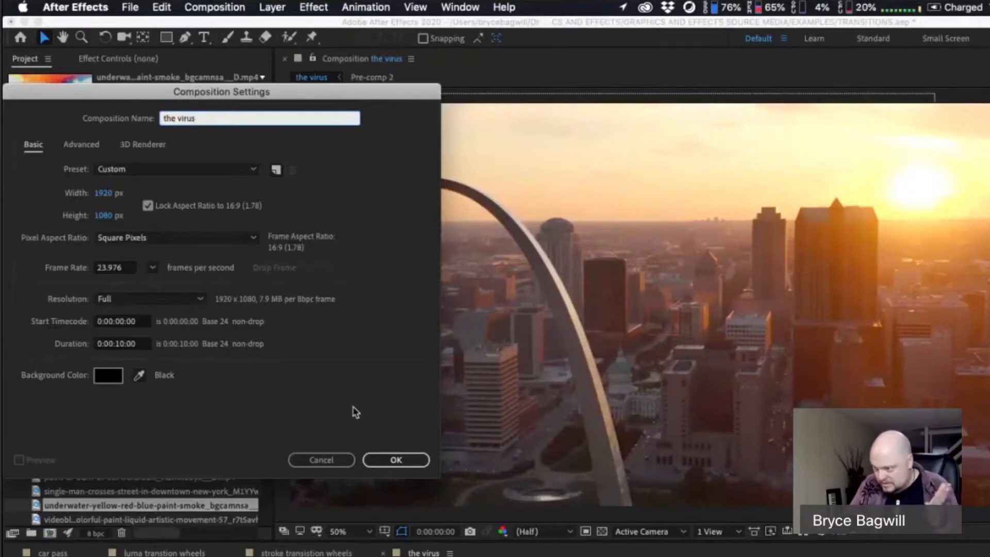
left_click(395, 461)
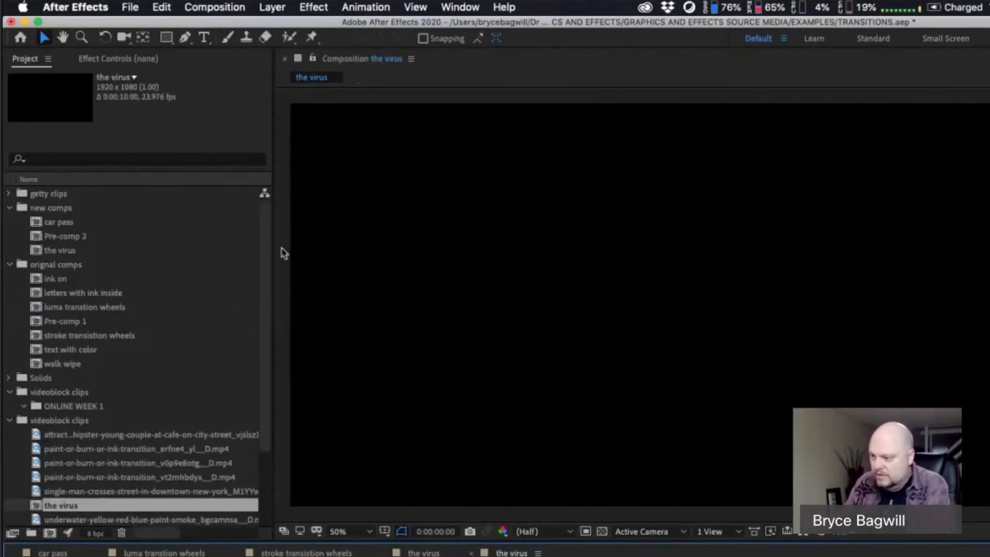
- Collapse the second videoblock clips folder in the project, the one containing the footage clips
left_click_drag(267, 256, 267, 339)
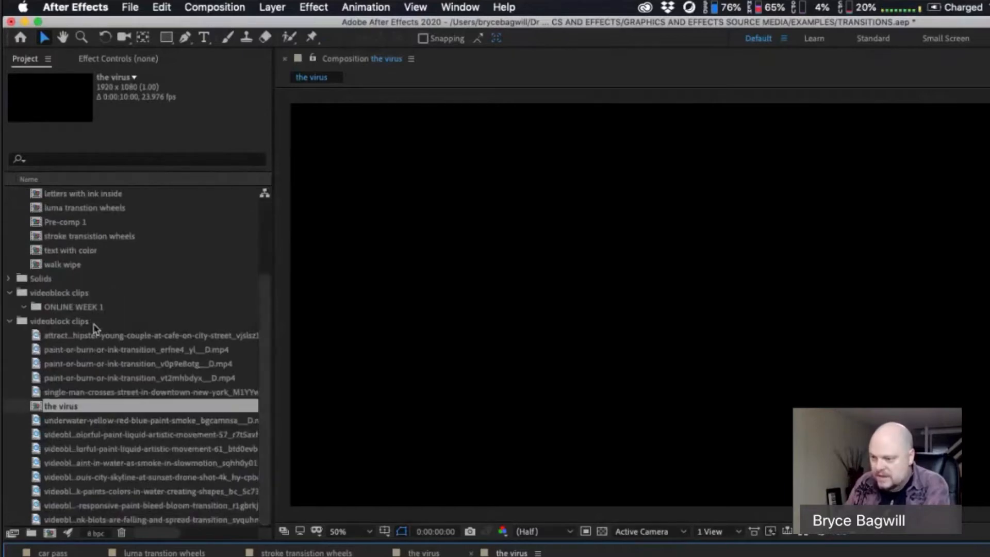
left_click(25, 325)
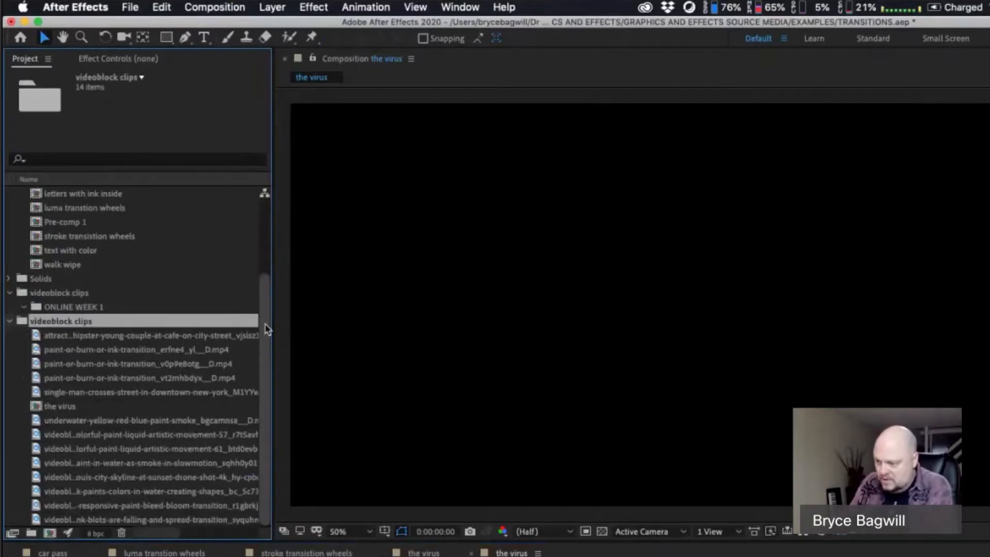
left_click_drag(265, 326, 264, 358)
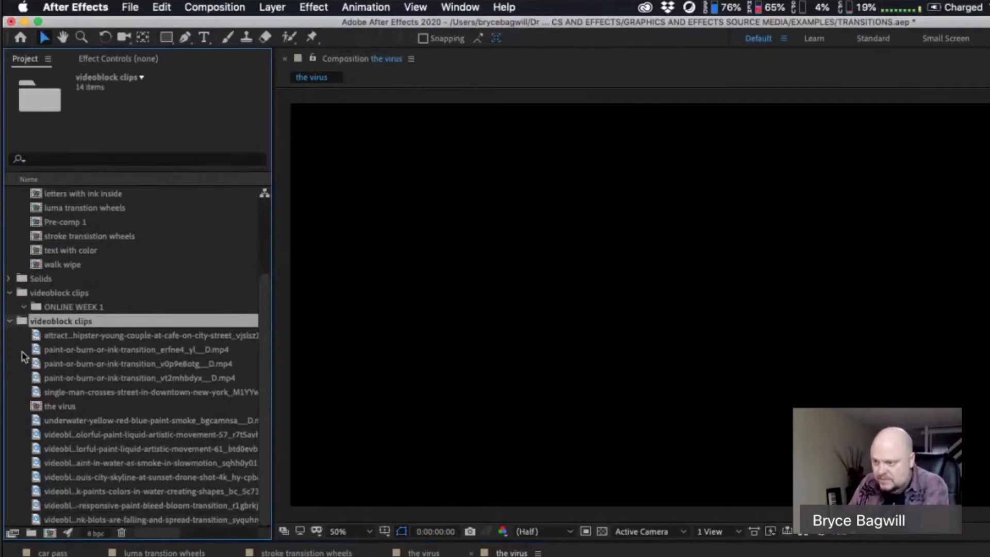
left_click(9, 321)
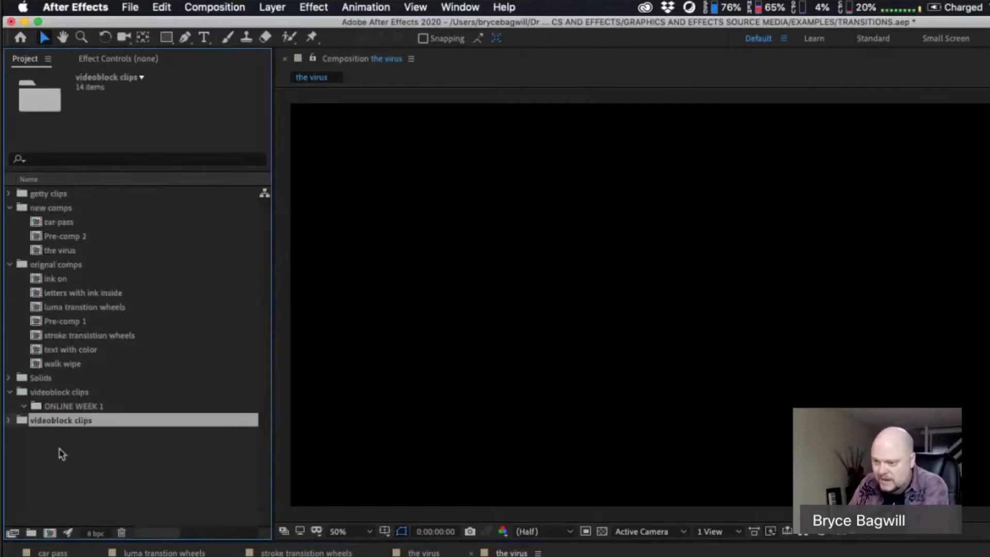
left_click(62, 454)
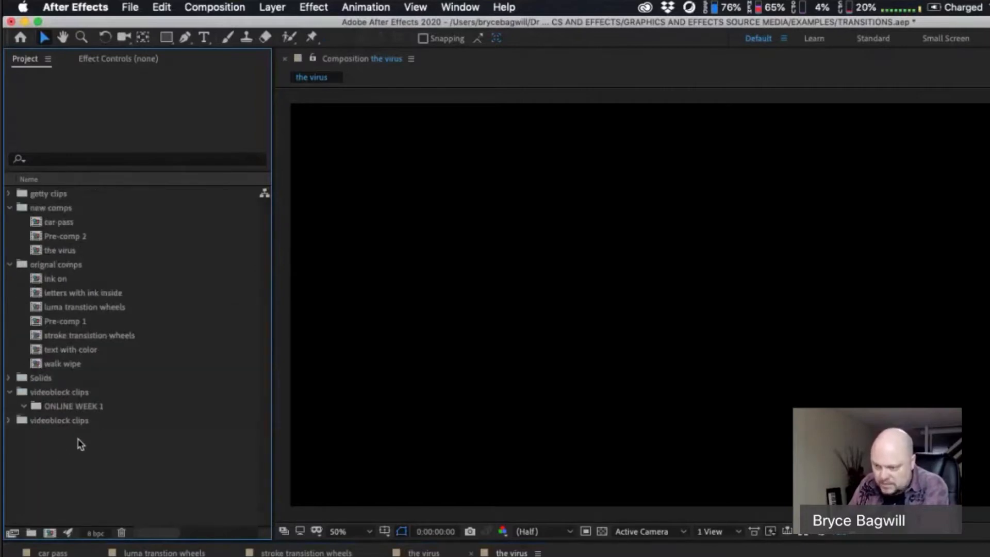
left_click(22, 423)
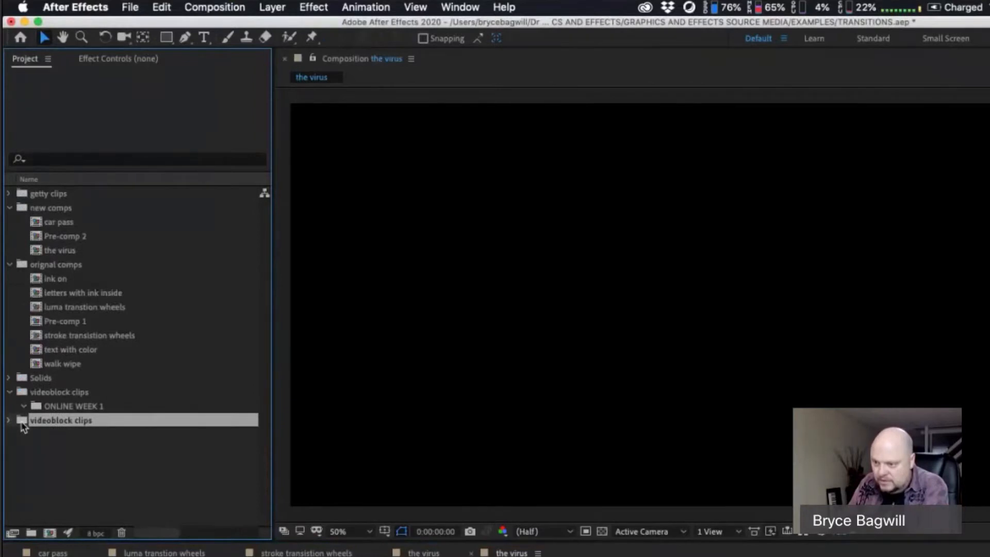
left_click(54, 462)
right_click(62, 460)
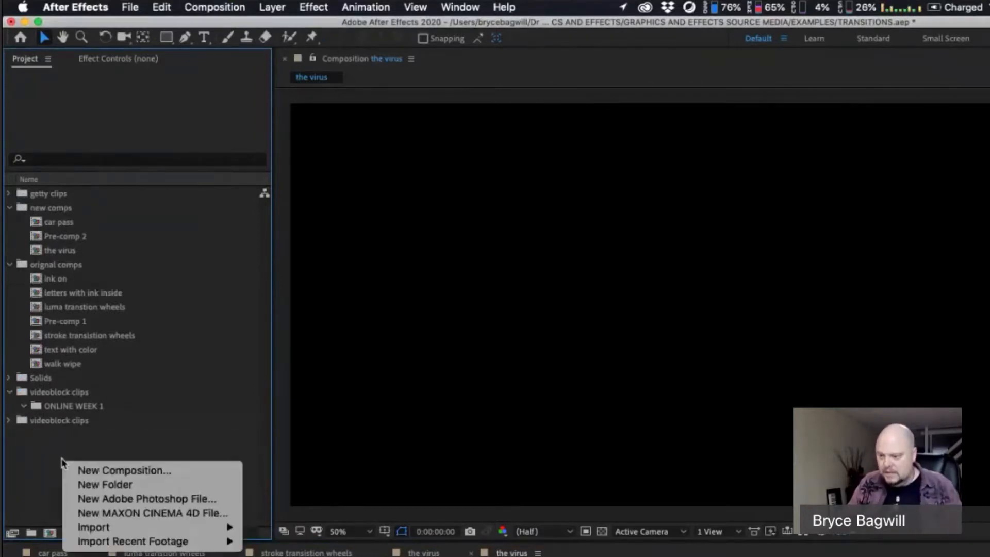
left_click(60, 446)
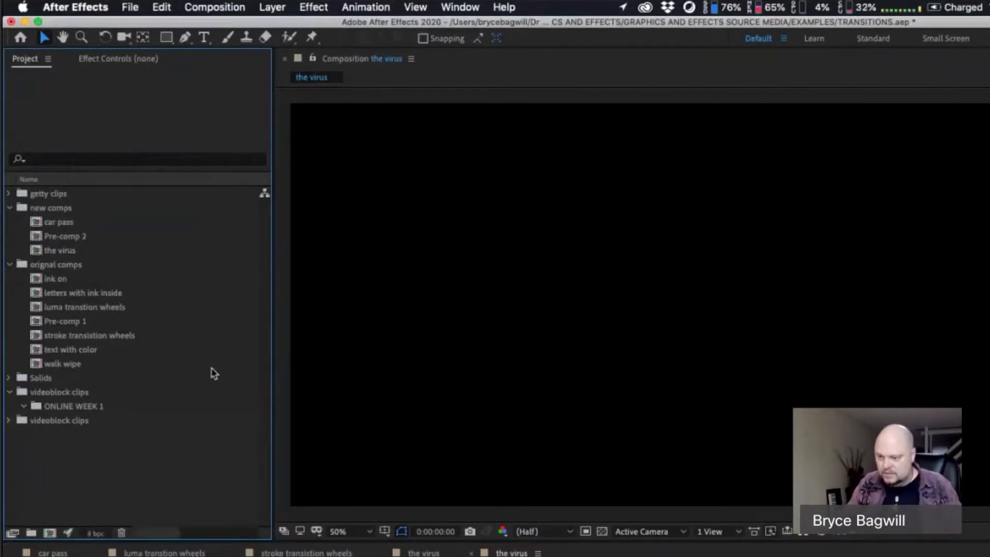
right_click(87, 465)
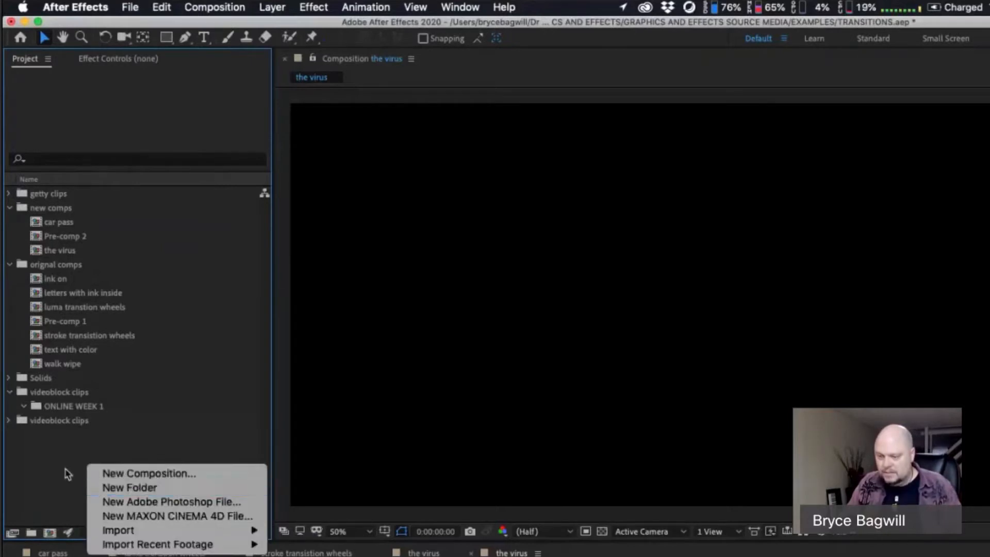
left_click(67, 471)
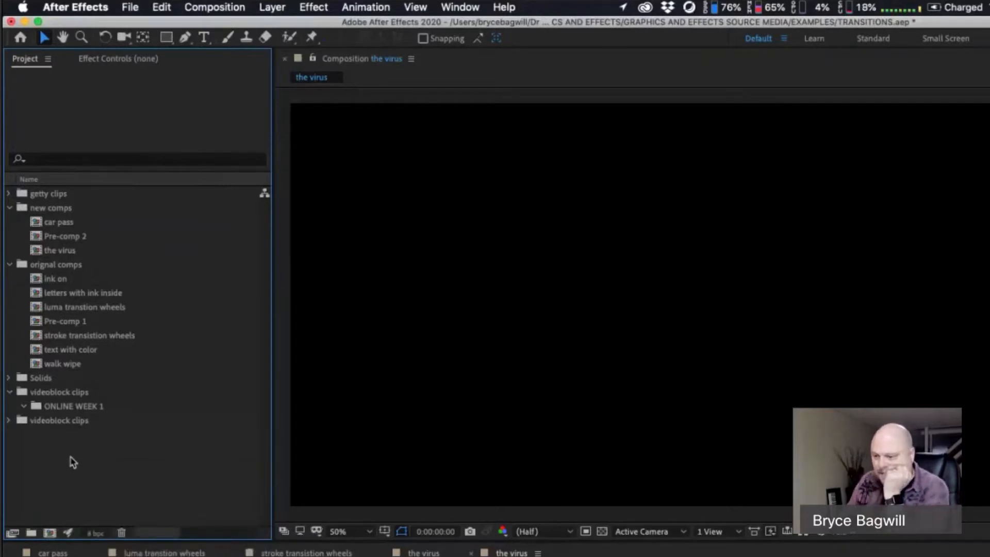
- Try to import all the clips from the ONLINE WEEK 1 media folder as footage into the second videoblock clips folder
left_click(51, 420)
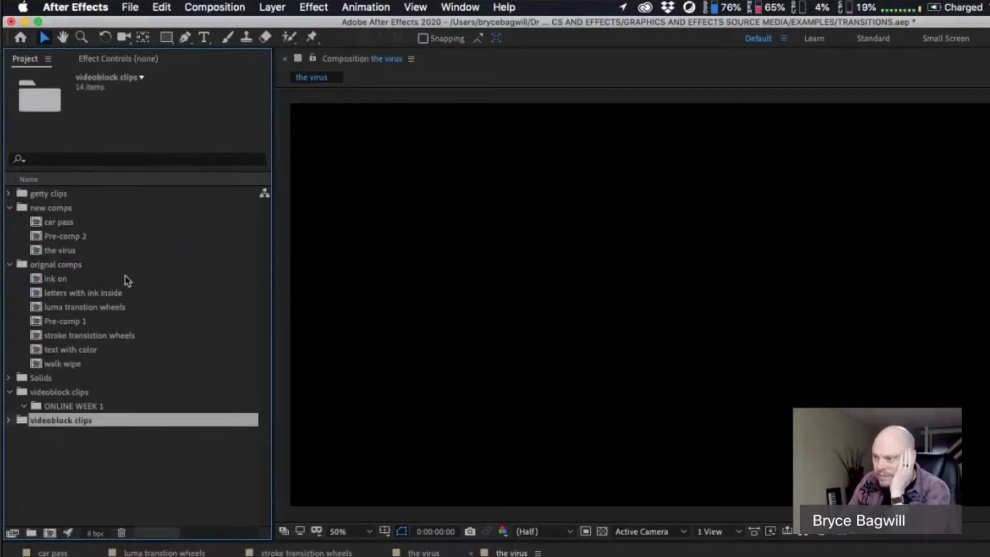
left_click(130, 8)
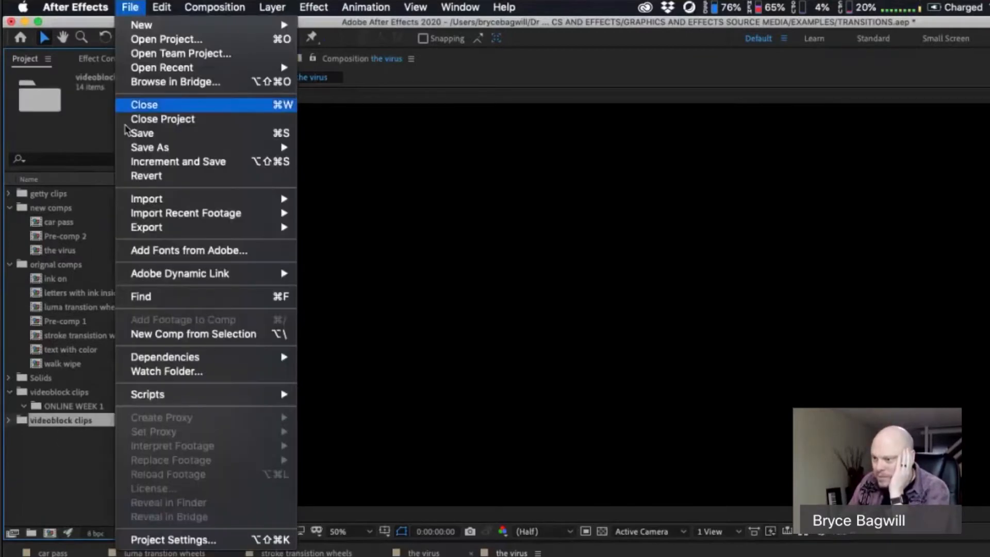
mouse_move(148, 202)
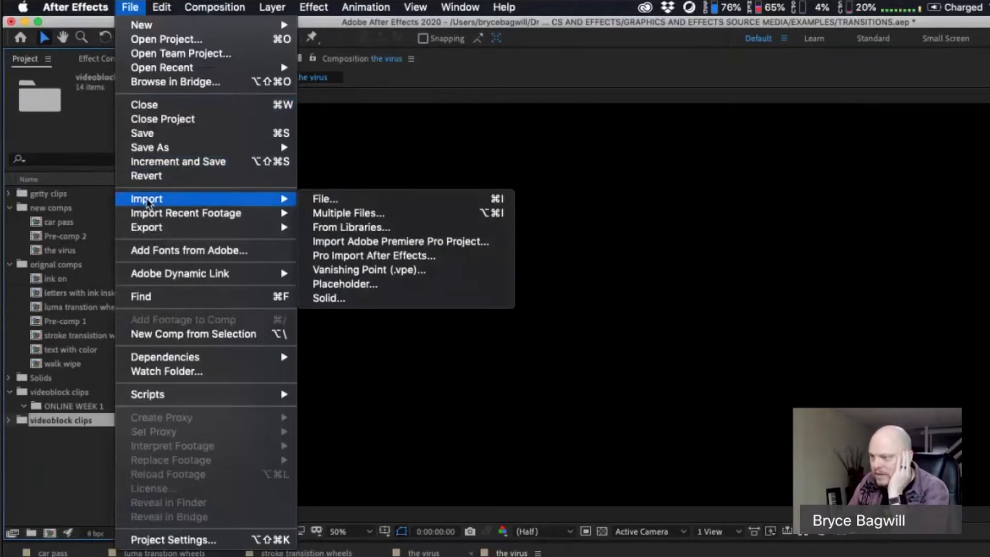
left_click(339, 199)
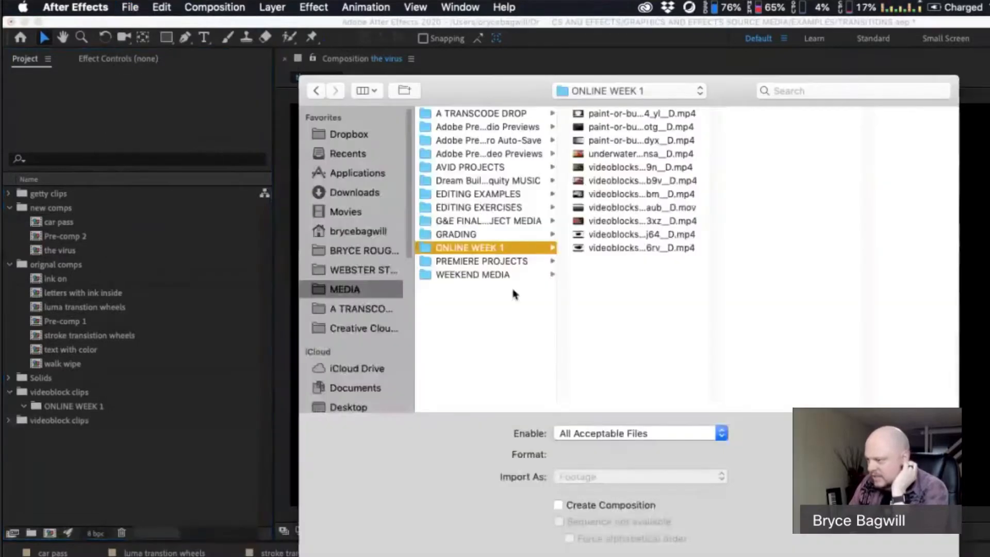
left_click_drag(714, 404, 779, 409)
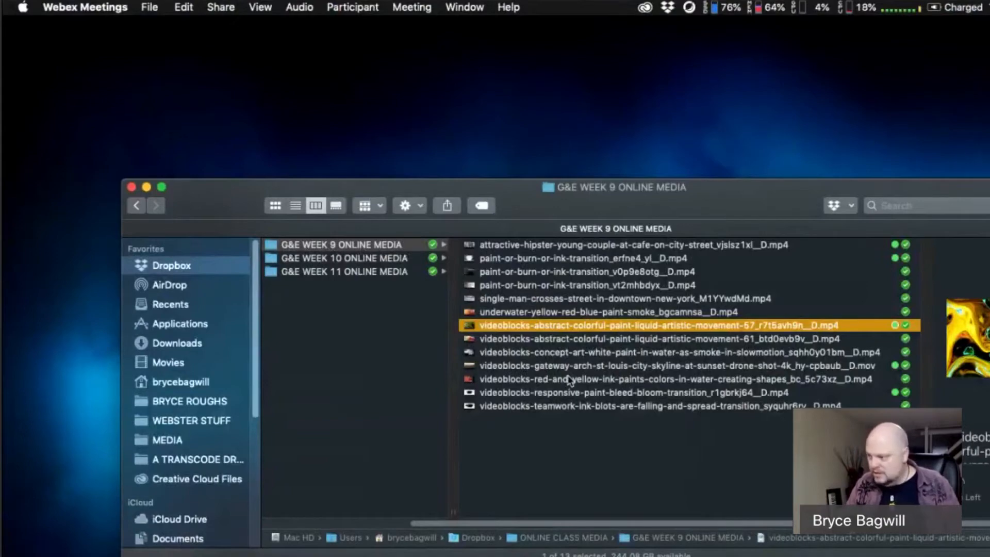
key("super+Tab")
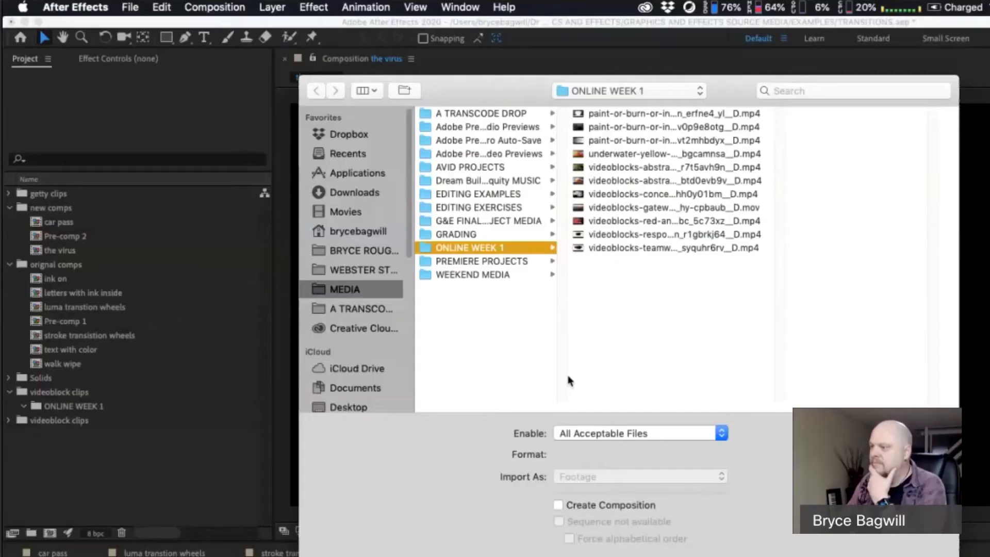
left_click(658, 169)
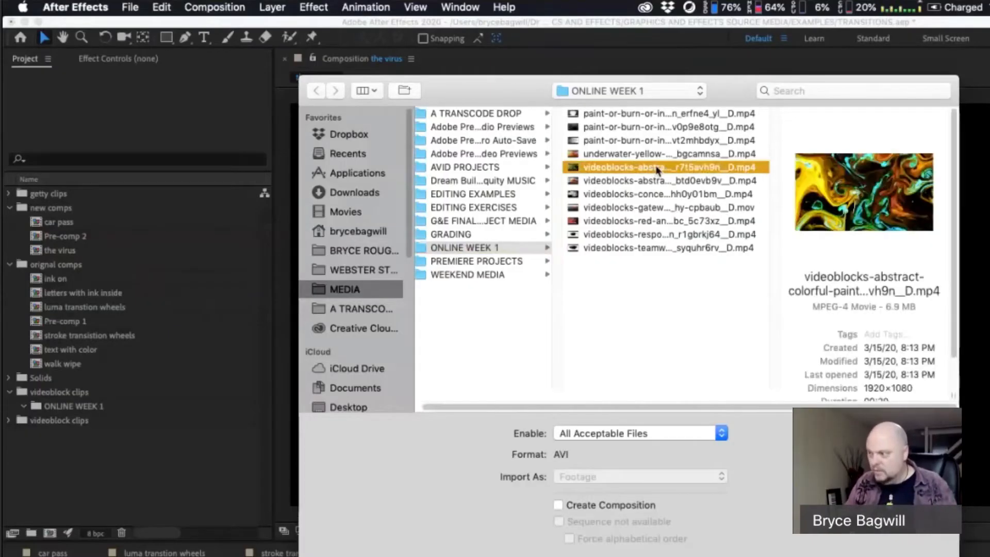
key("super+a")
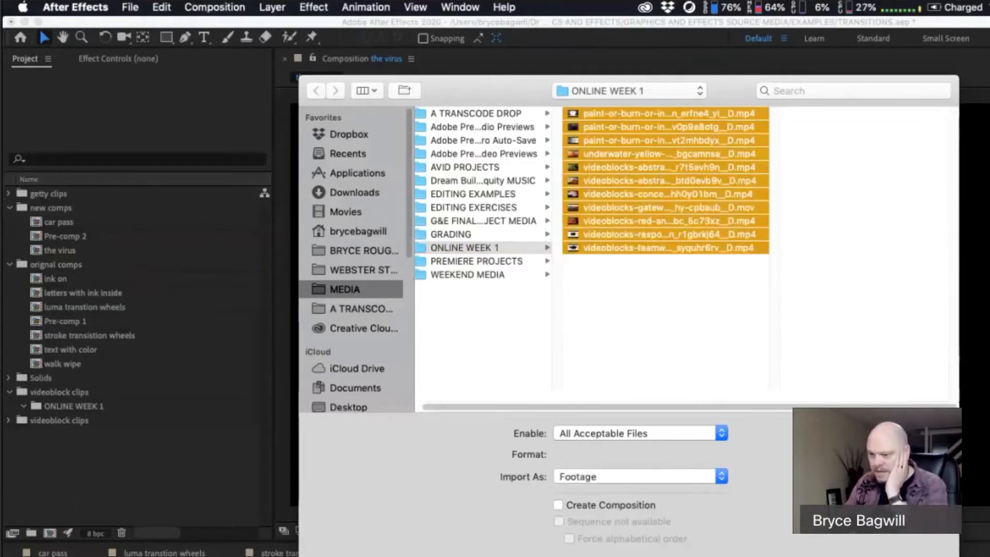
key("Return")
- Expand the second videoblock clips folder in a wider project list and set the composition viewer's magnification to Fit
left_click(9, 421)
scroll(30, 402, "down", 5)
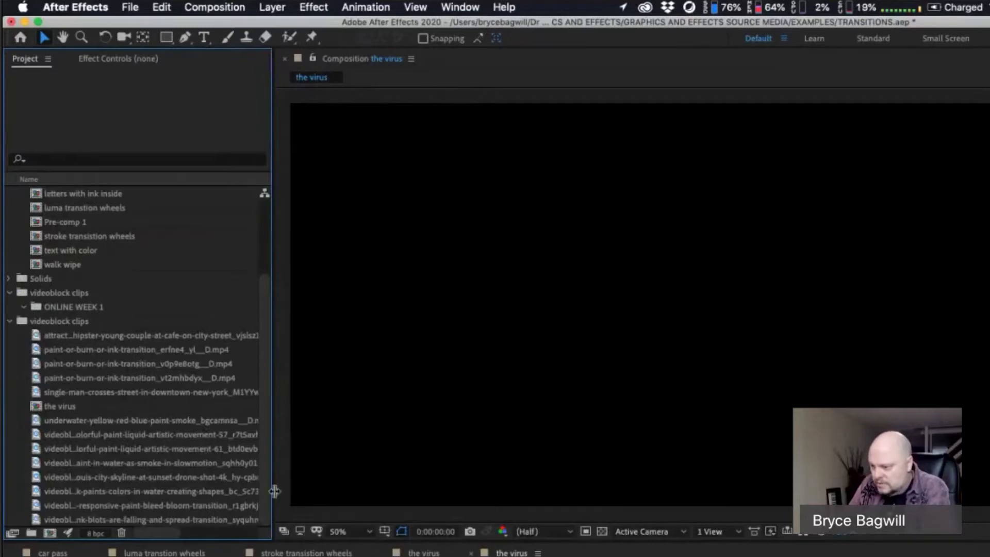
left_click_drag(272, 483, 320, 489)
left_click(386, 531)
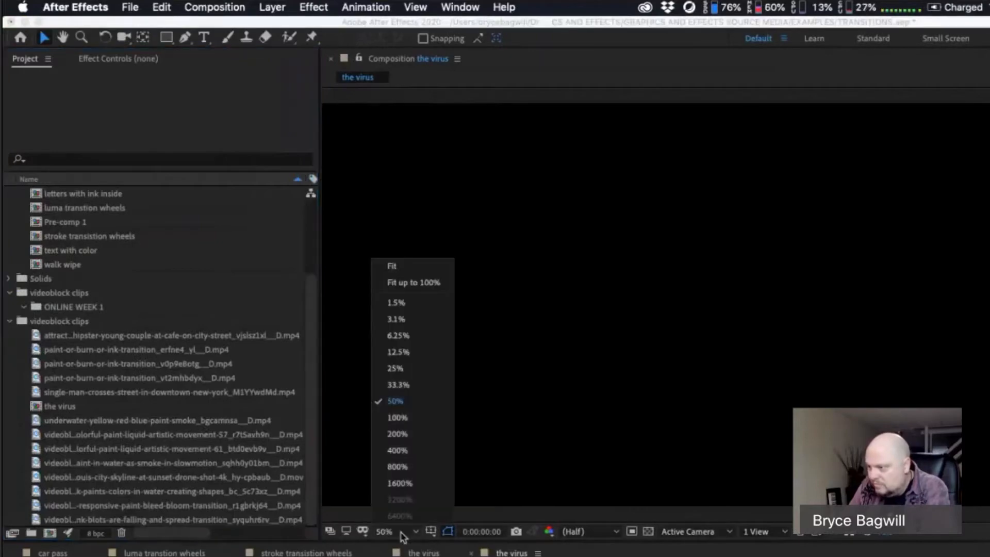
left_click(409, 264)
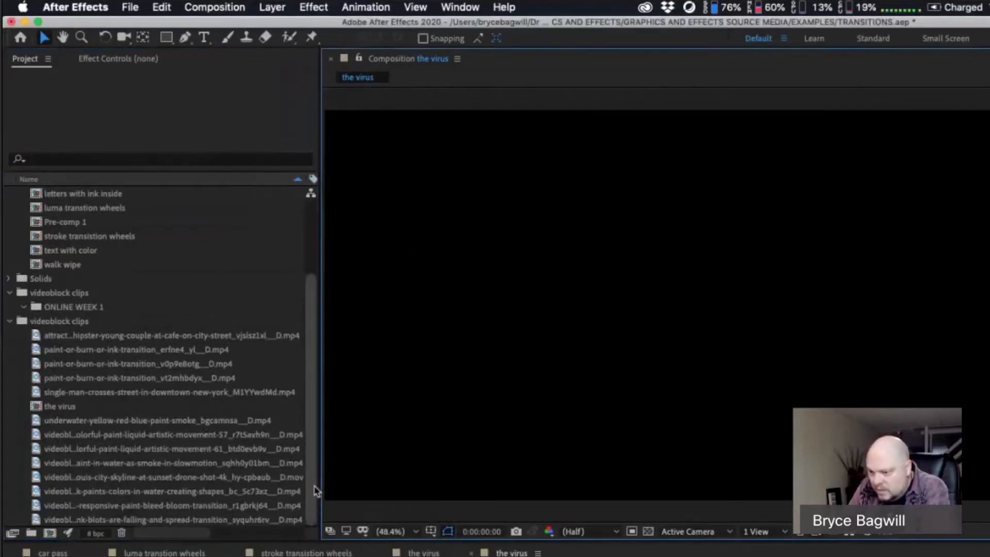
- Add the St. Louis city skyline at sunset drone clip to the timeline of the new "the virus" composition and scrub through its opening
left_click(122, 481)
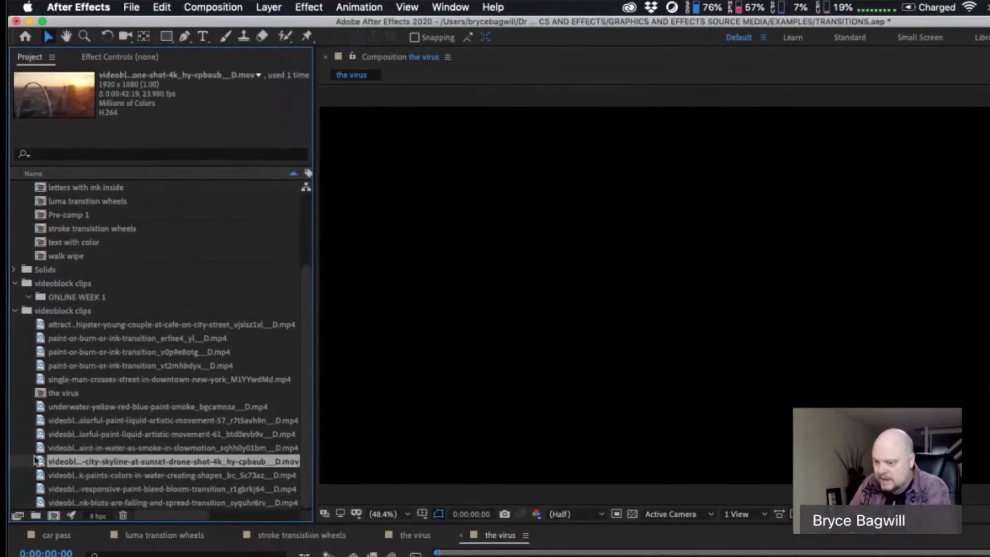
left_click_drag(36, 461, 254, 556)
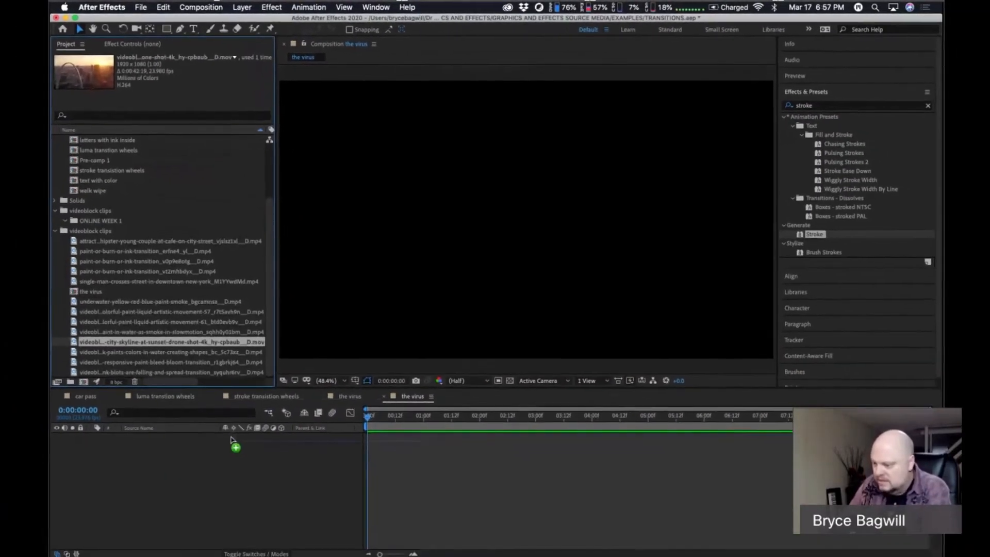
left_click_drag(231, 440, 238, 457)
left_click_drag(375, 416, 401, 420)
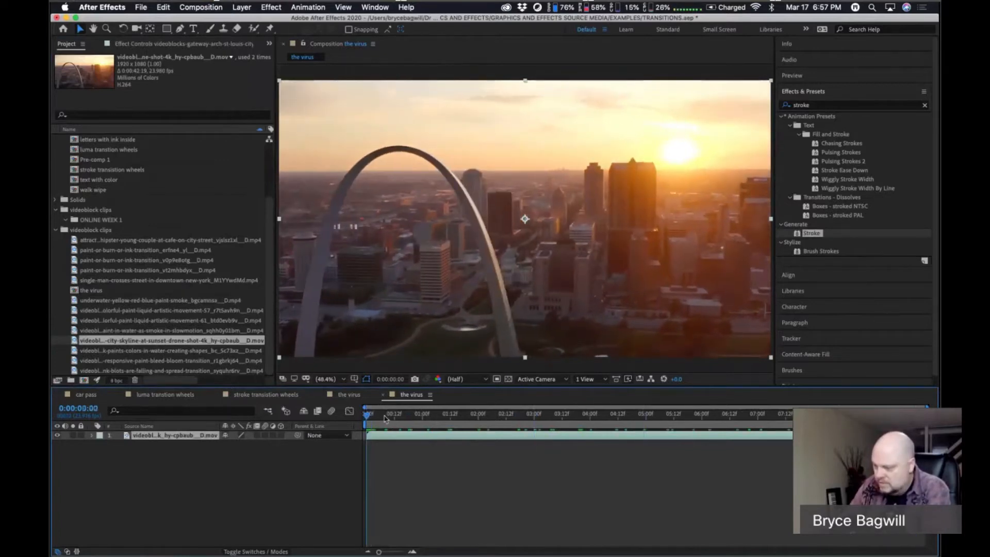
- Check the composition settings of "the virus", including its frame size, frame rate and duration
left_click(206, 7)
left_click(209, 8)
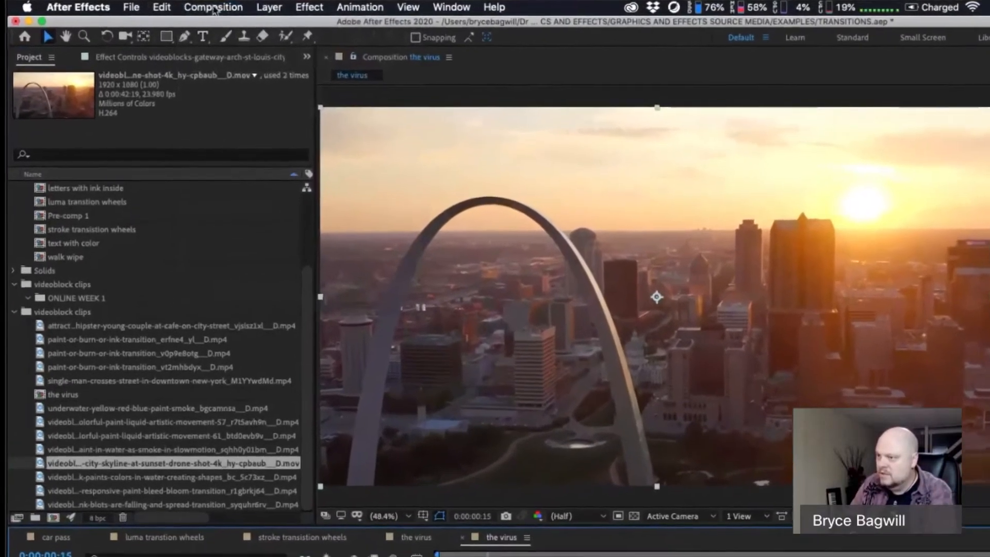
left_click(202, 8)
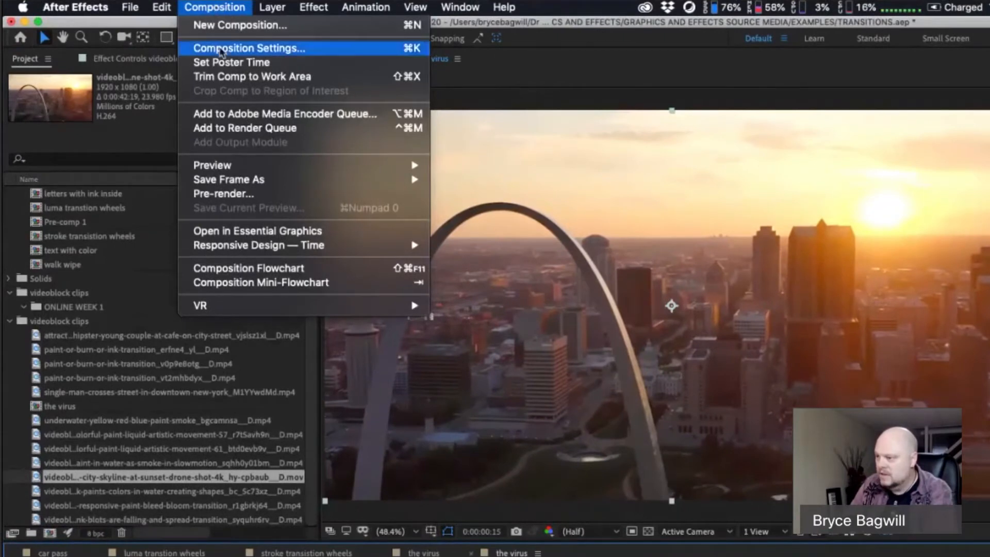
left_click(237, 47)
left_click_drag(280, 106, 594, 140)
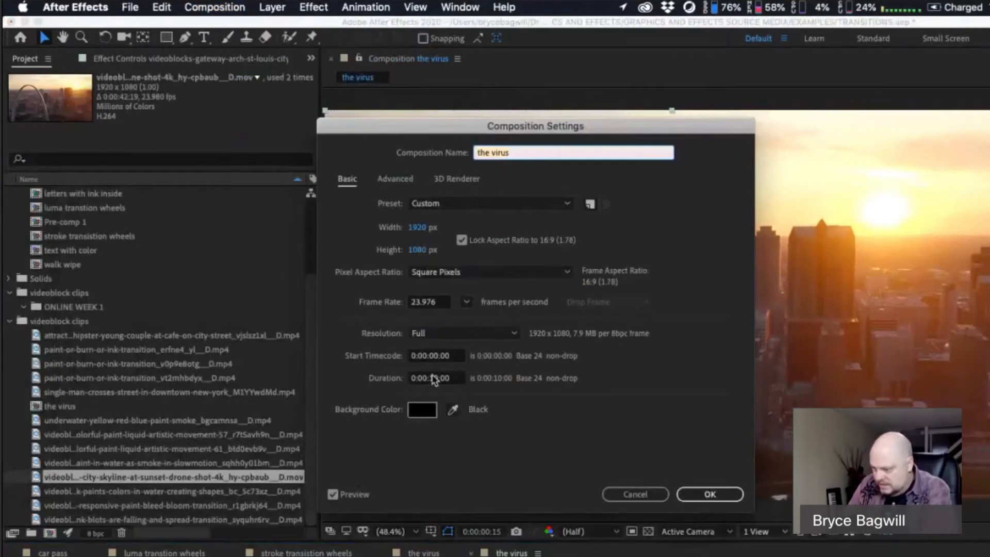
key("Return")
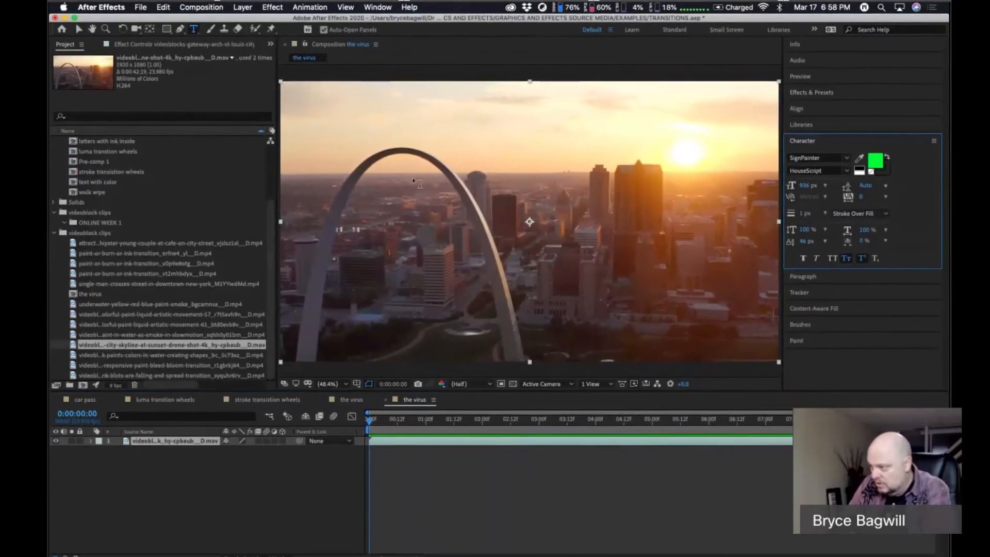
- Add the title text "the Virus" to the composition and position it across the arch and skyline in the upper half of the frame
left_click(401, 213)
type("th")
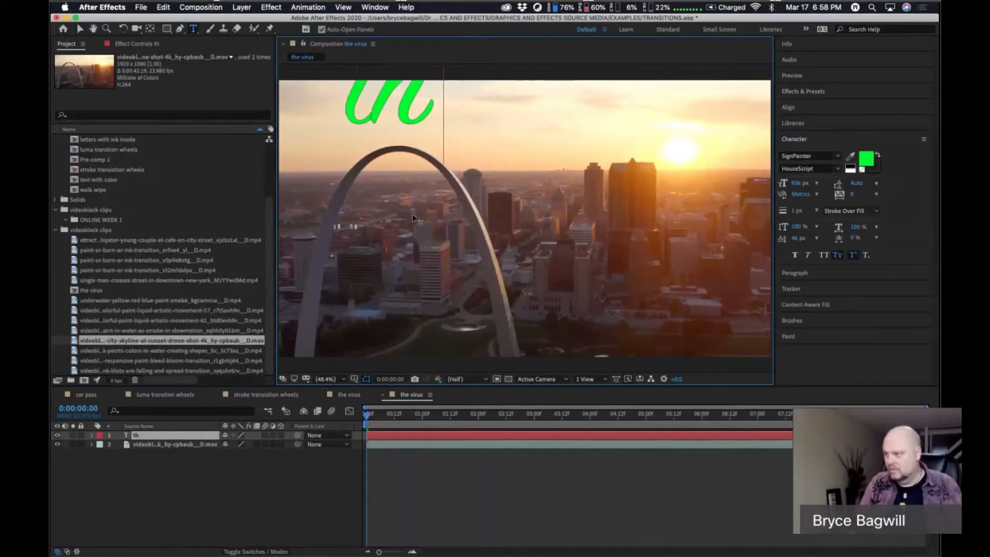
type("e")
type("Vir")
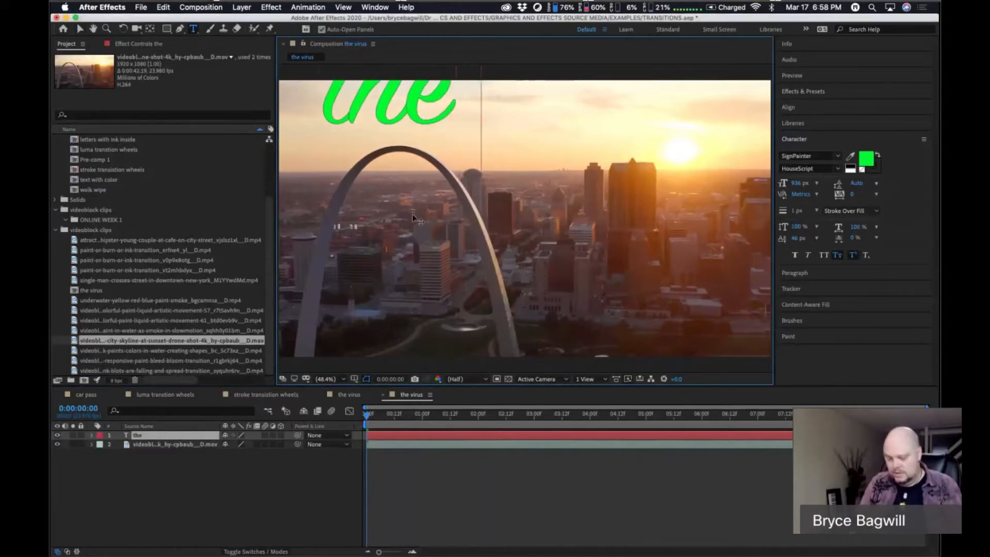
type("us")
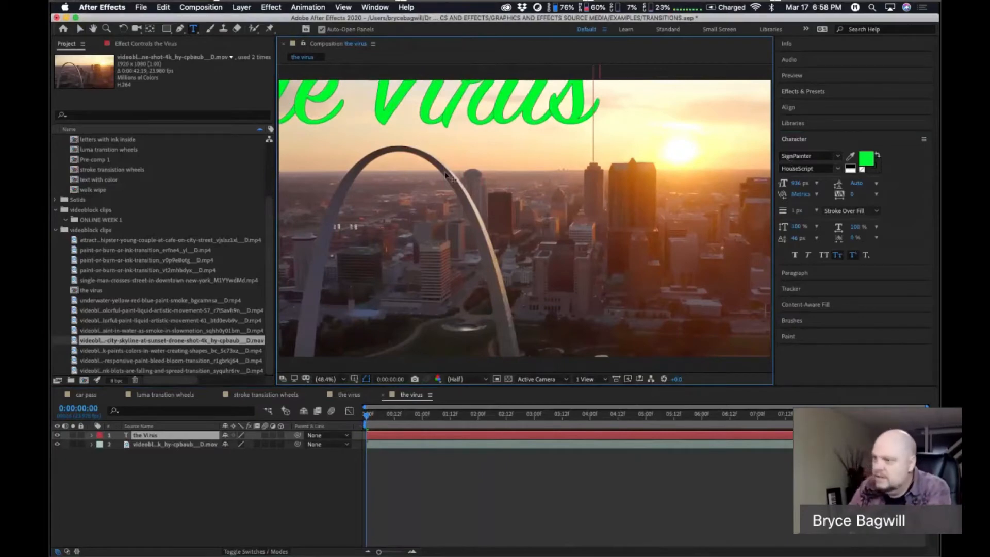
left_click(80, 29)
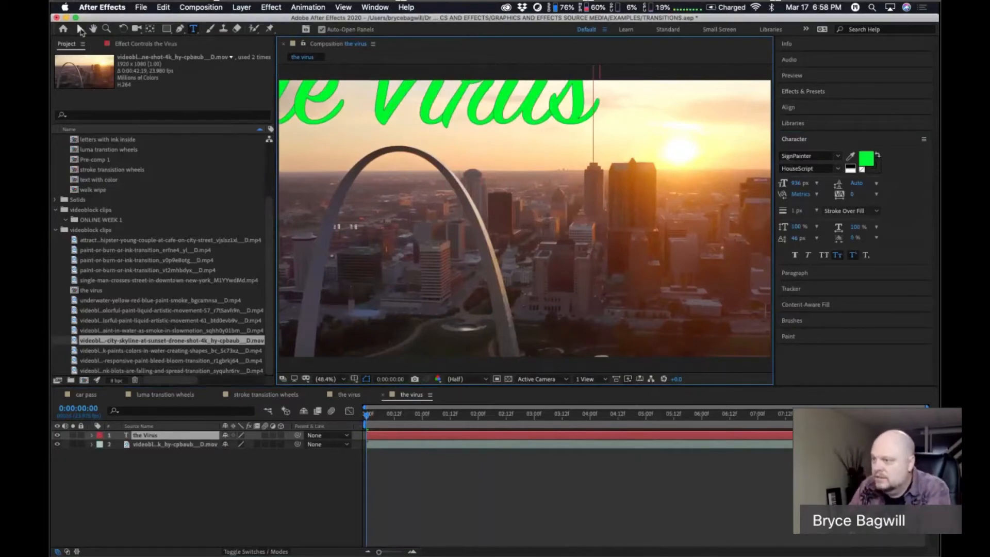
left_click_drag(430, 114, 605, 274)
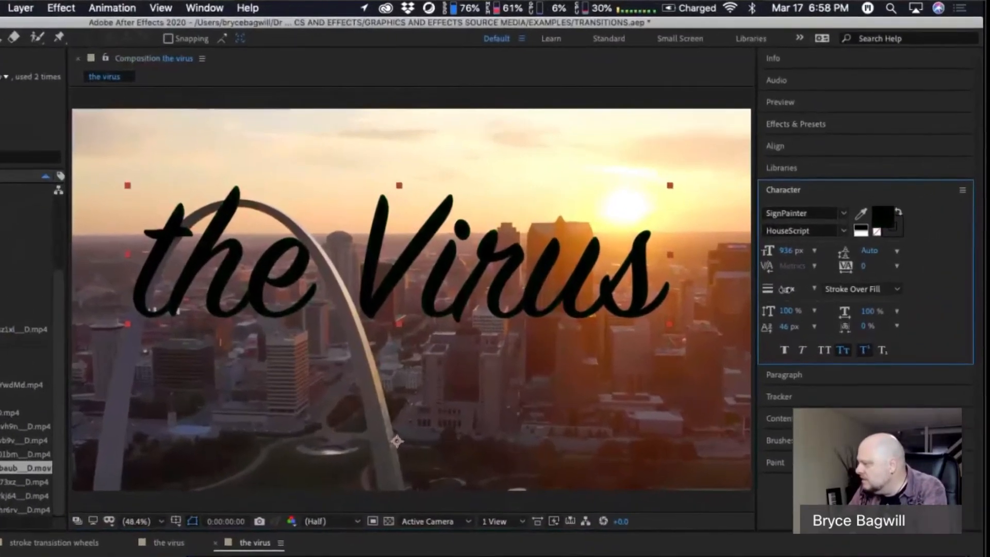
- Set the title's stroke width to 5 px and turn on All Caps
left_click_drag(798, 211, 805, 211)
left_click_drag(797, 296, 789, 296)
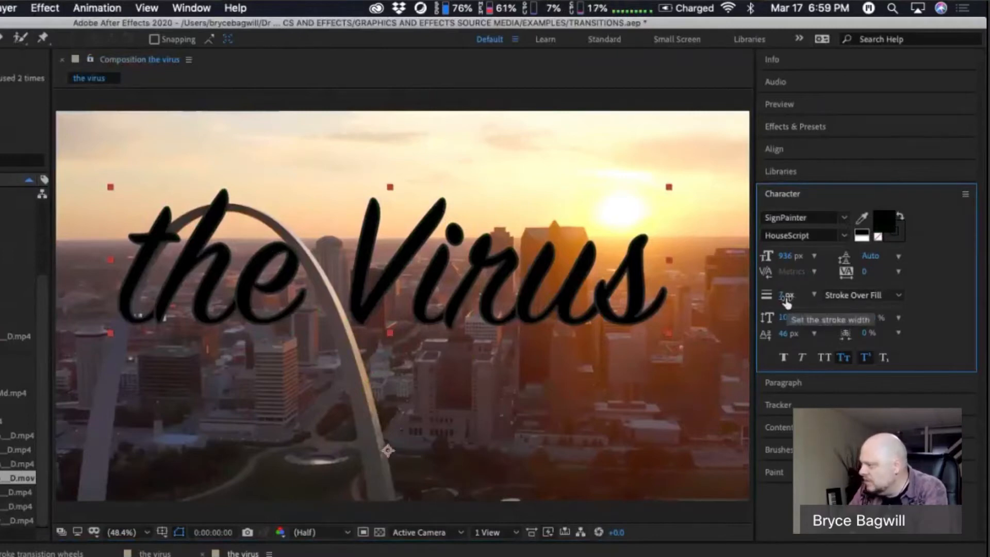
left_click_drag(787, 304, 786, 305)
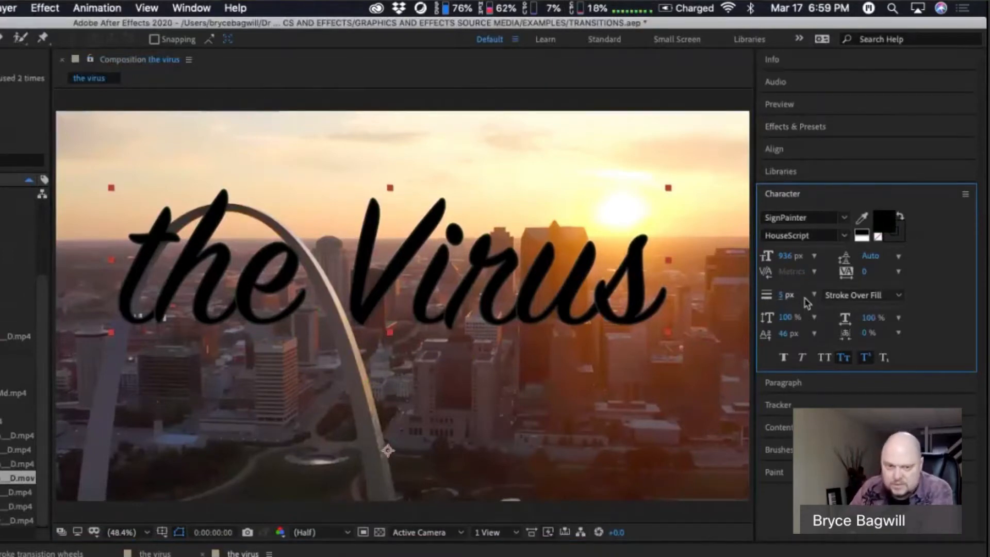
left_click(844, 218)
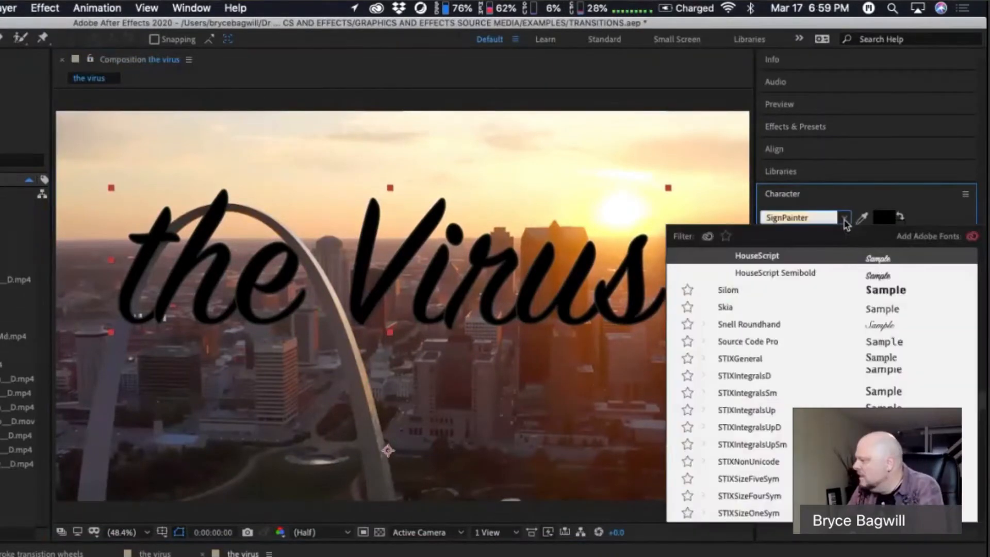
left_click(845, 218)
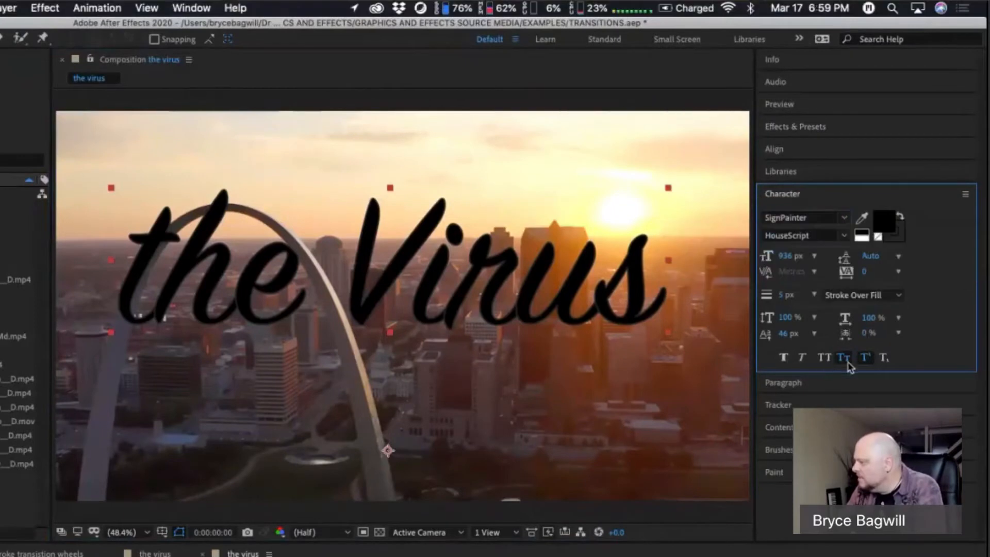
left_click(827, 359)
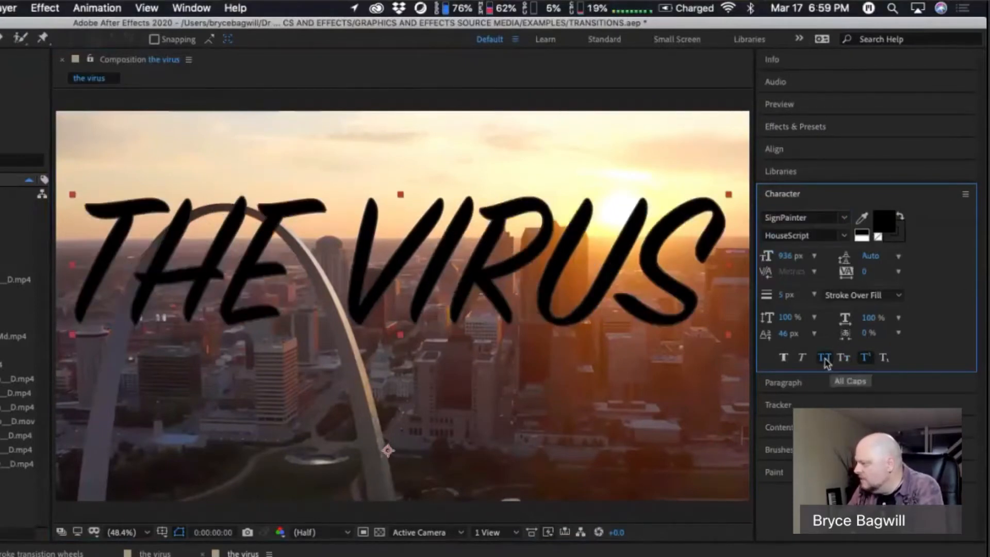
- Try the Open Sans Condensed Bold and Oranienbaum fonts on the title
left_click(846, 219)
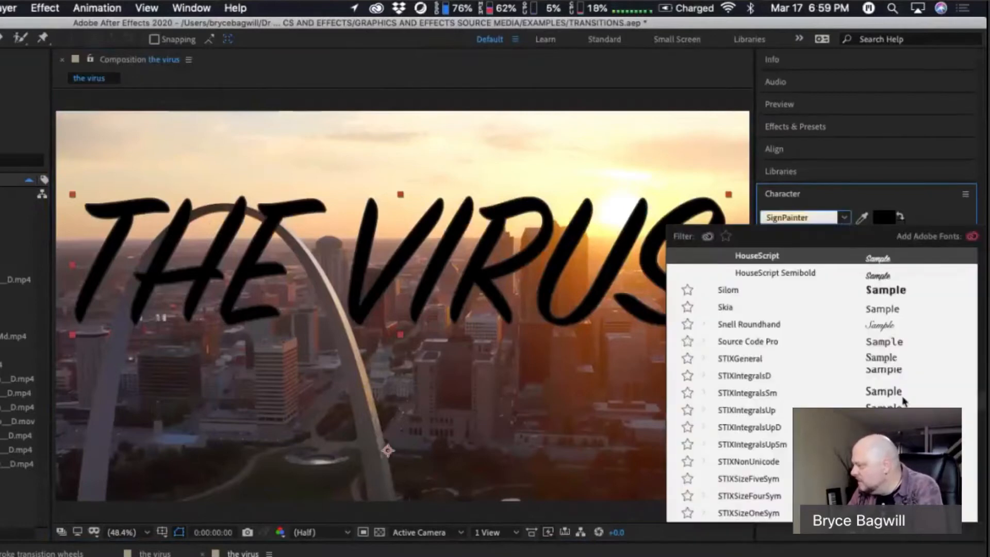
scroll(877, 387, "down", 10)
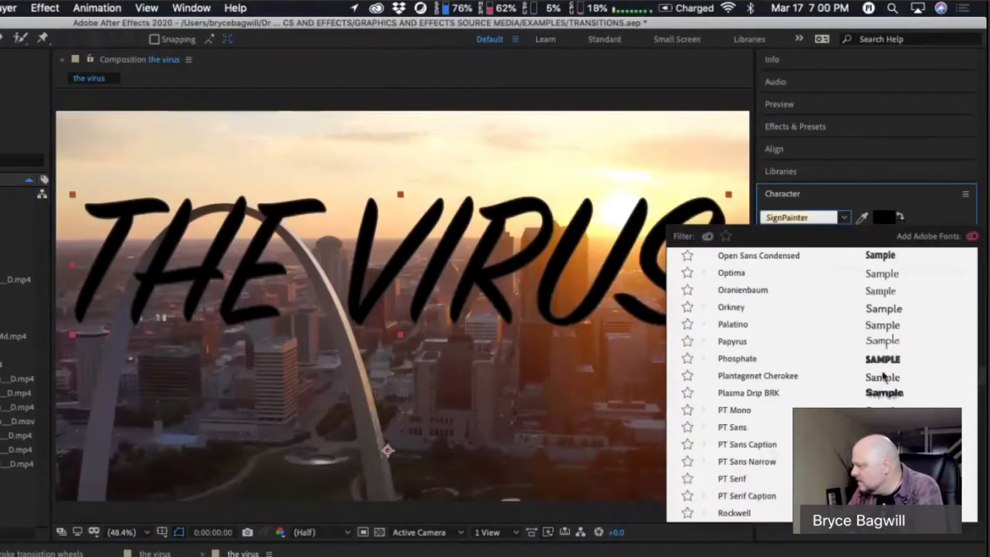
left_click(875, 261)
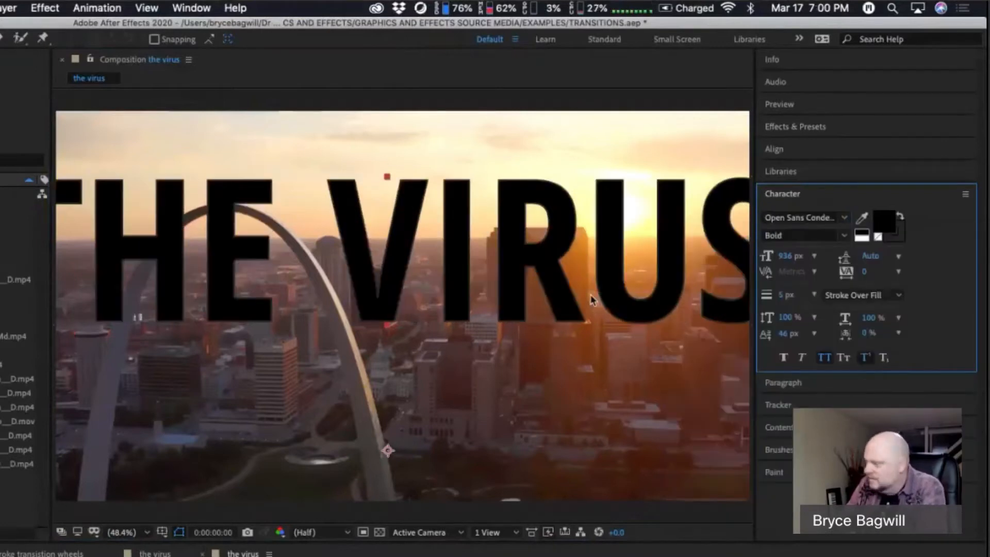
left_click(840, 218)
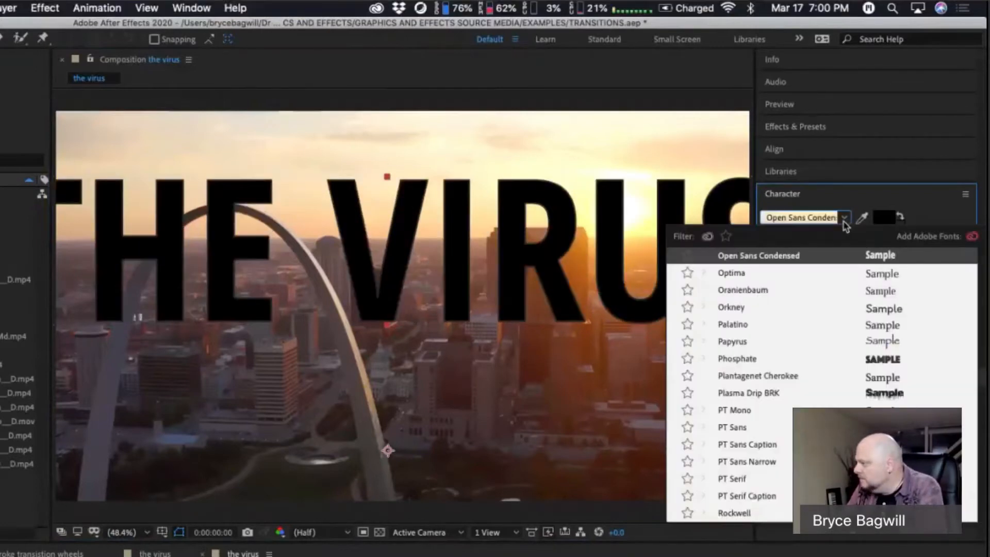
left_click(880, 290)
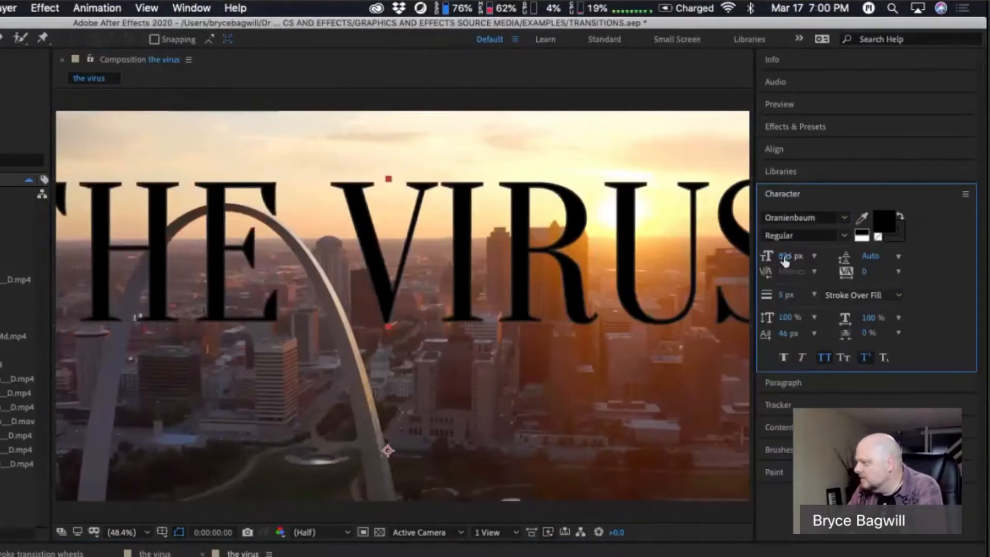
key("super+z")
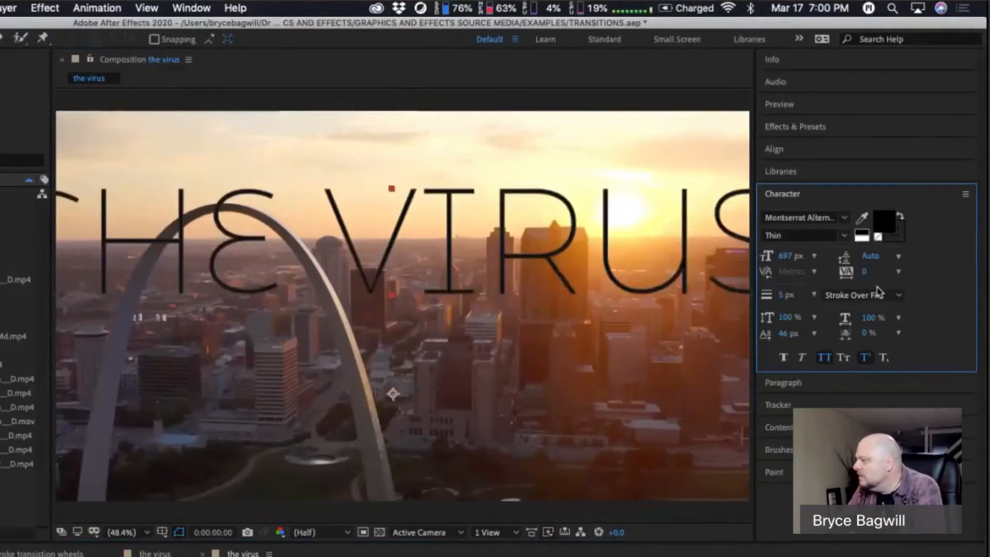
- Try the title in Krungthep and in Helvetica Neue Condensed Bold
left_click(844, 225)
scroll(875, 306, "up", 5)
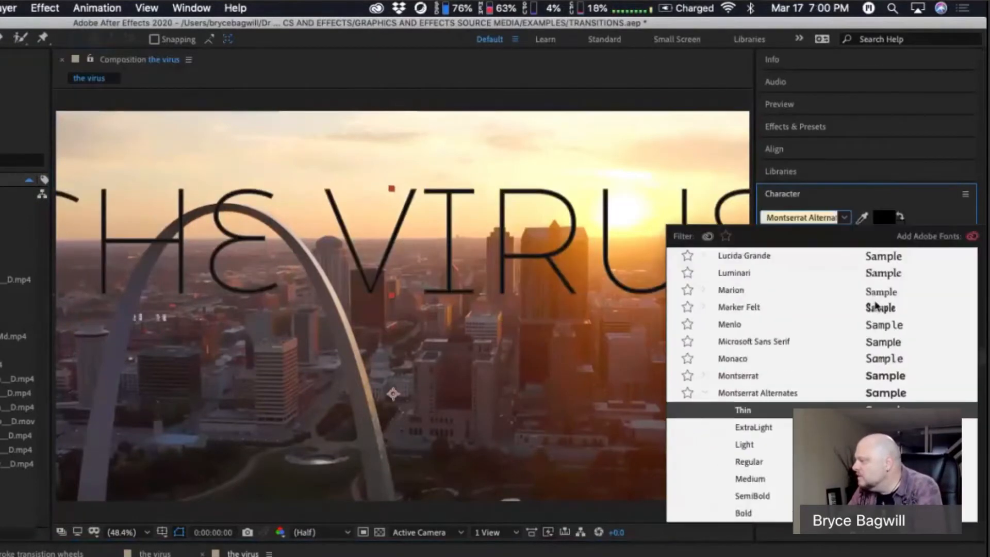
scroll(876, 304, "up", 1)
scroll(873, 309, "up", 2)
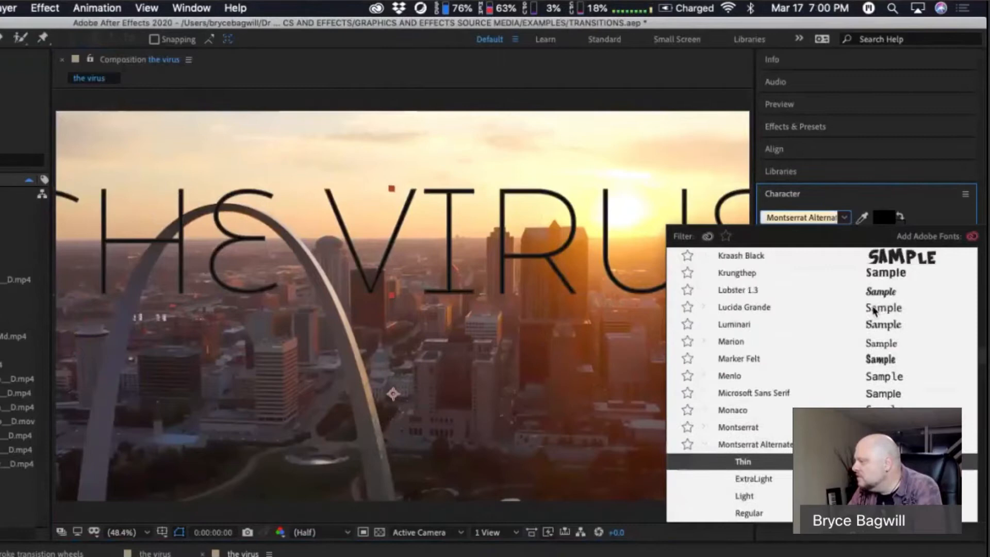
left_click(883, 279)
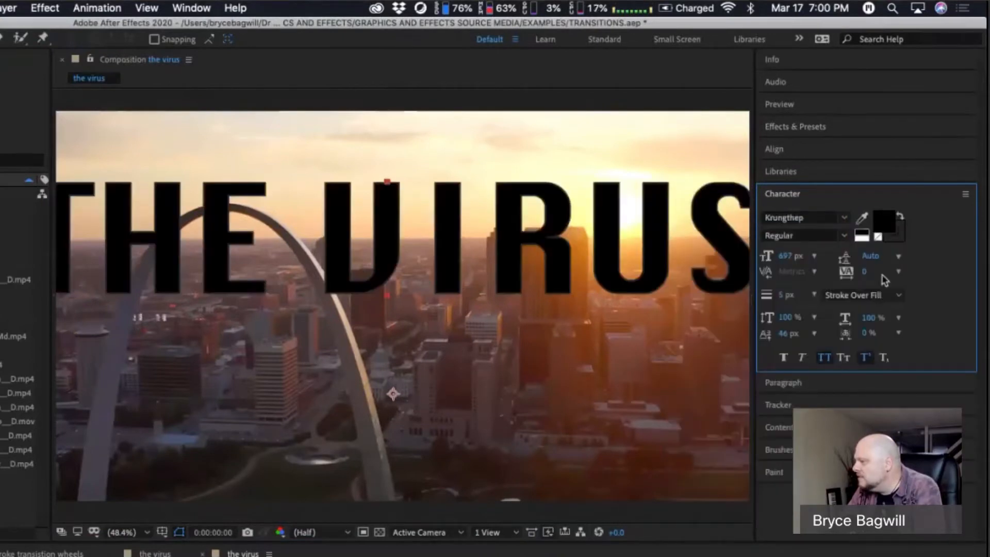
left_click(845, 218)
scroll(846, 312, "up", 1)
scroll(846, 312, "up", 15)
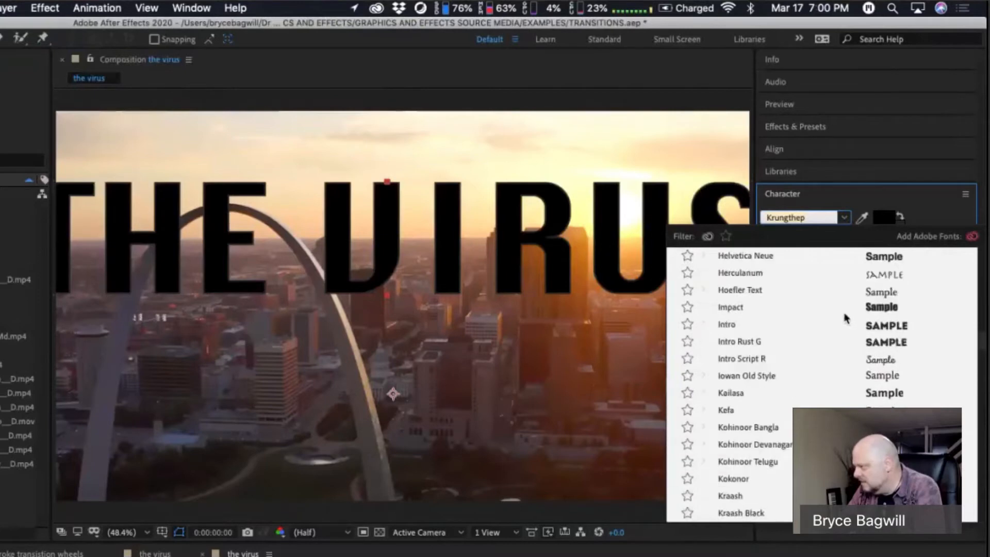
scroll(846, 316, "up", 4)
left_click(869, 323)
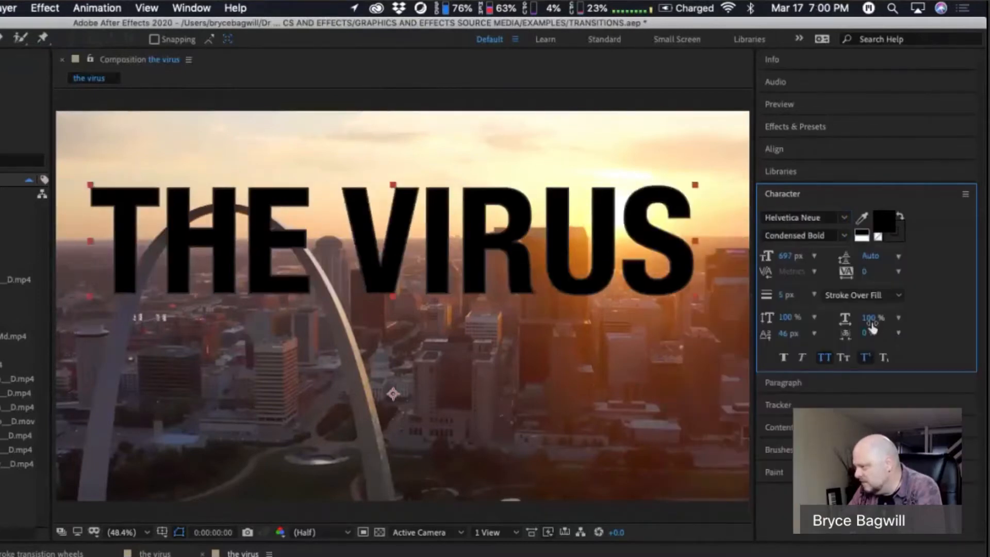
- Set the title's font to DIN Condensed Bold and its size to 894 px
left_click(844, 217)
scroll(866, 310, "up", 14)
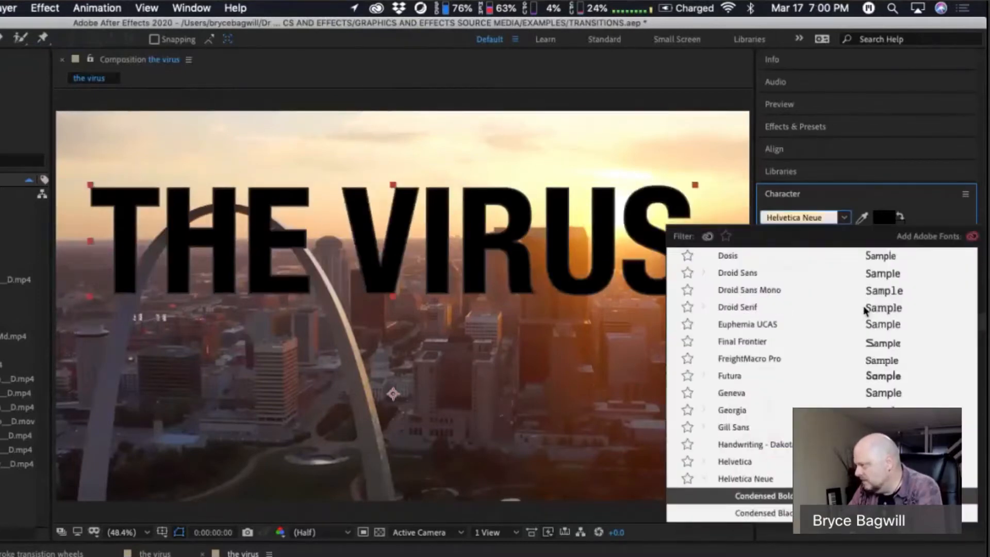
scroll(866, 309, "up", 2)
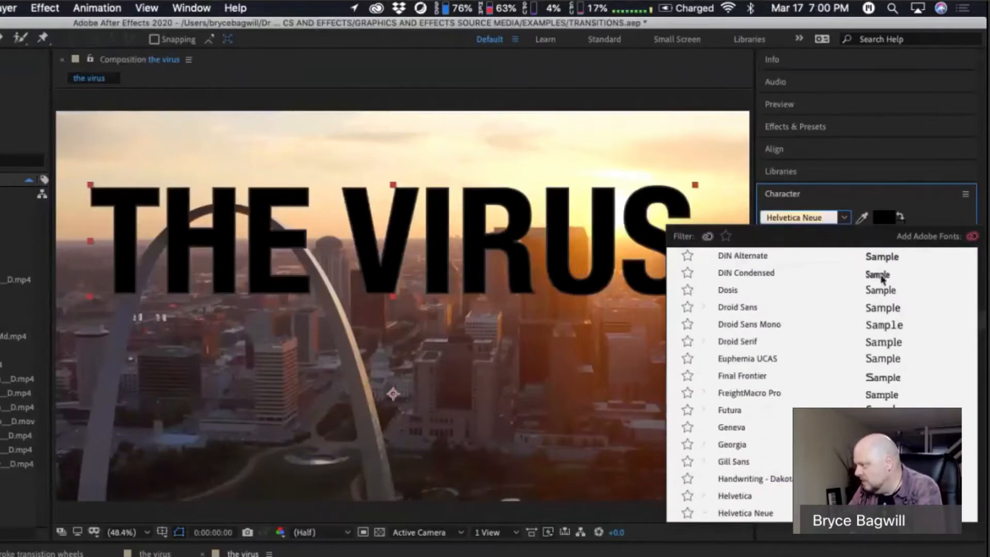
left_click(882, 277)
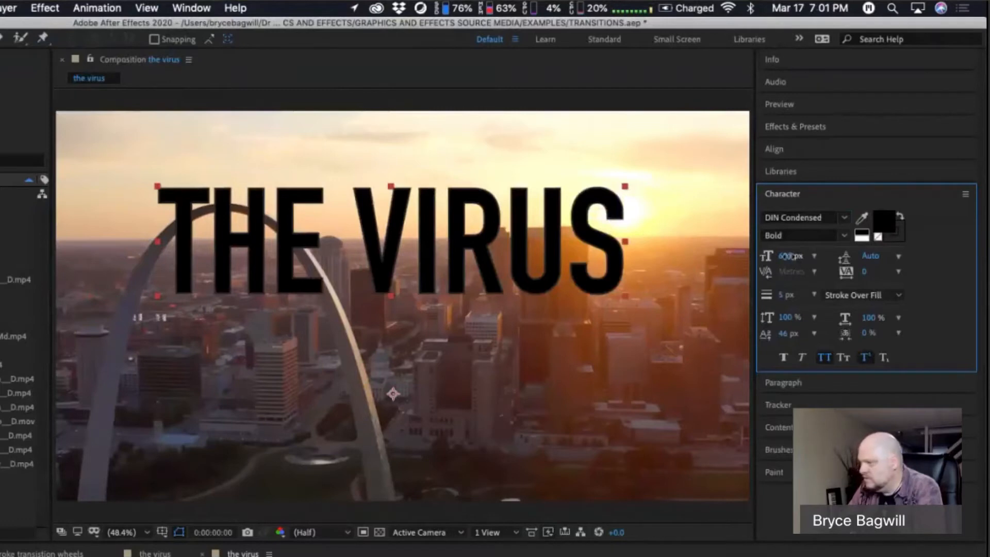
left_click_drag(789, 256, 815, 257)
- Move the title up and centre it horizontally with the help of the Title/Action Safe guides, and hide the guides
left_click(524, 306)
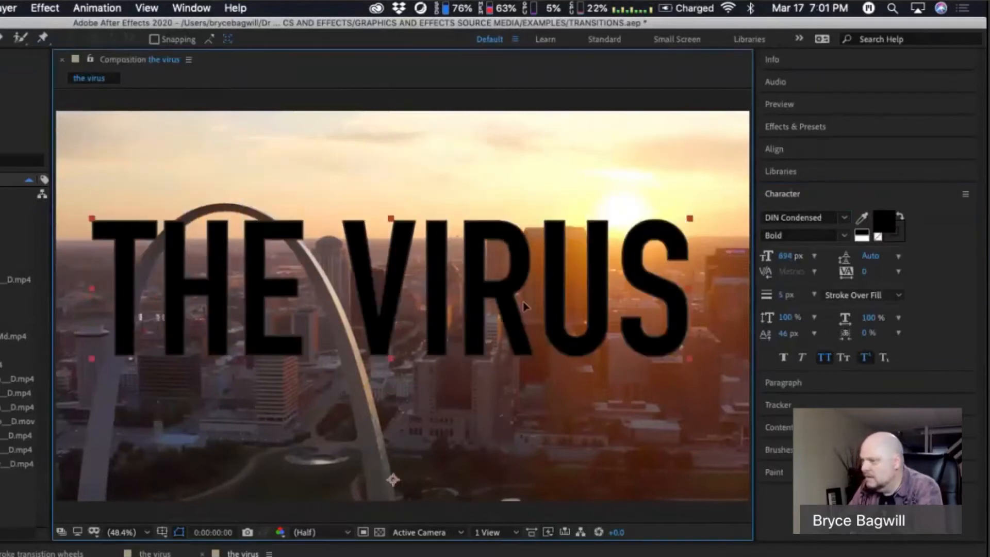
left_click_drag(525, 307, 527, 262)
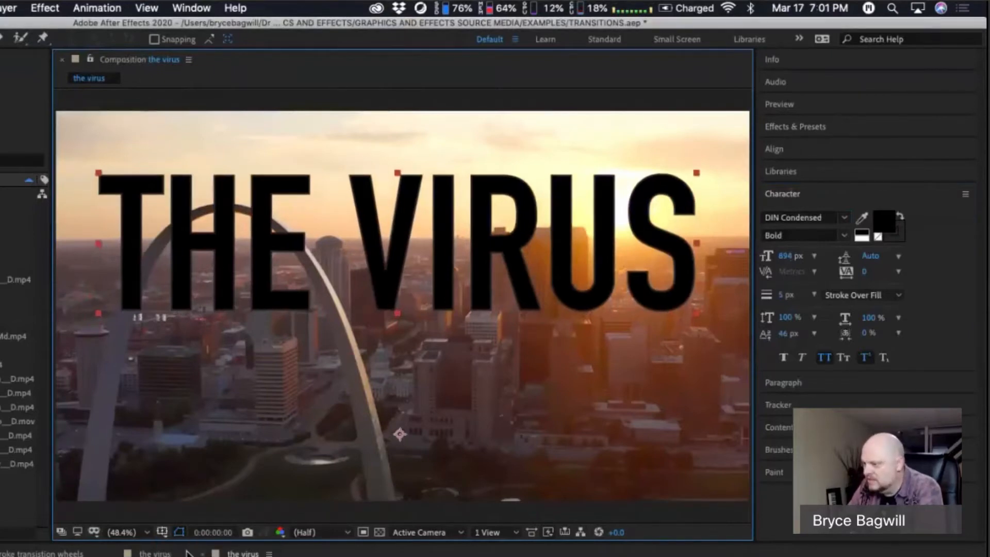
key("apostrophe")
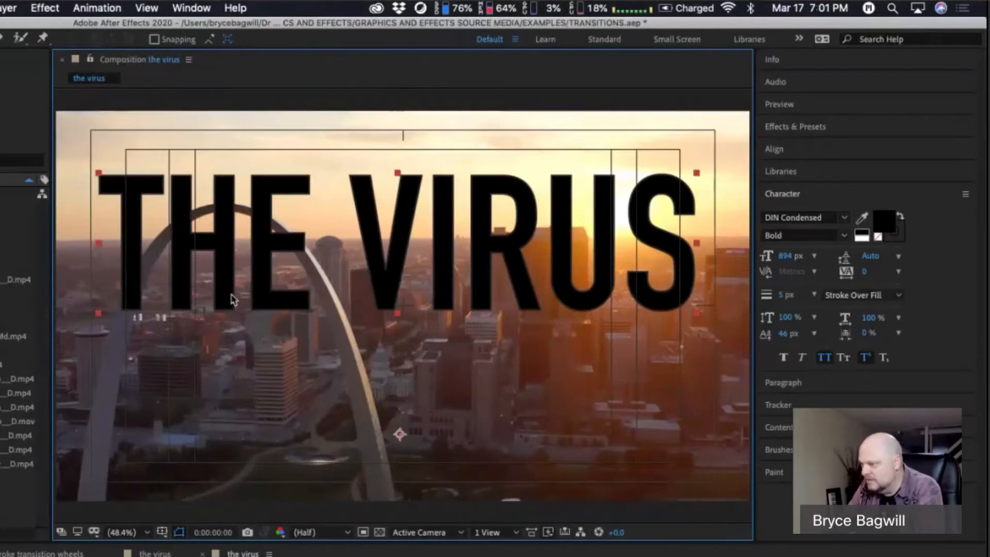
left_click_drag(258, 303, 262, 303)
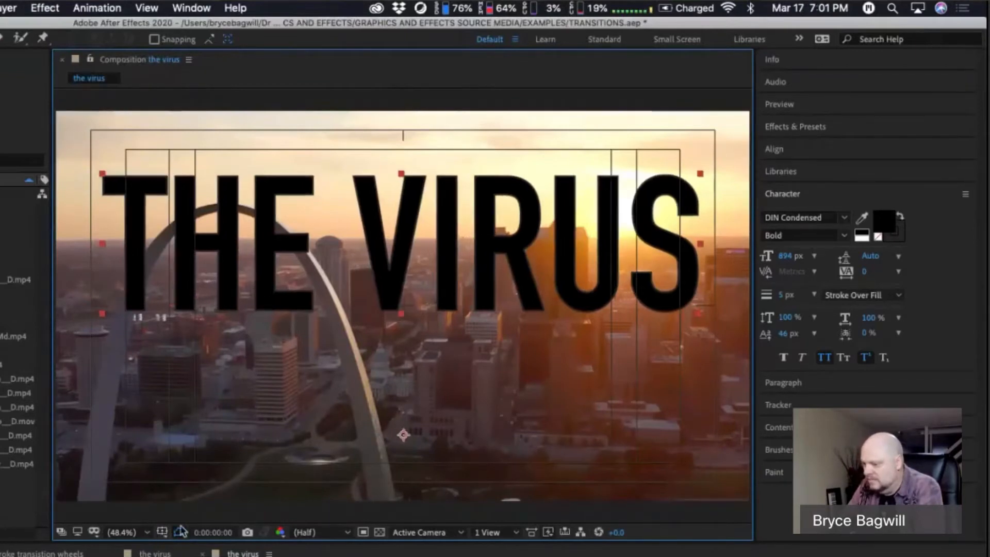
left_click(162, 531)
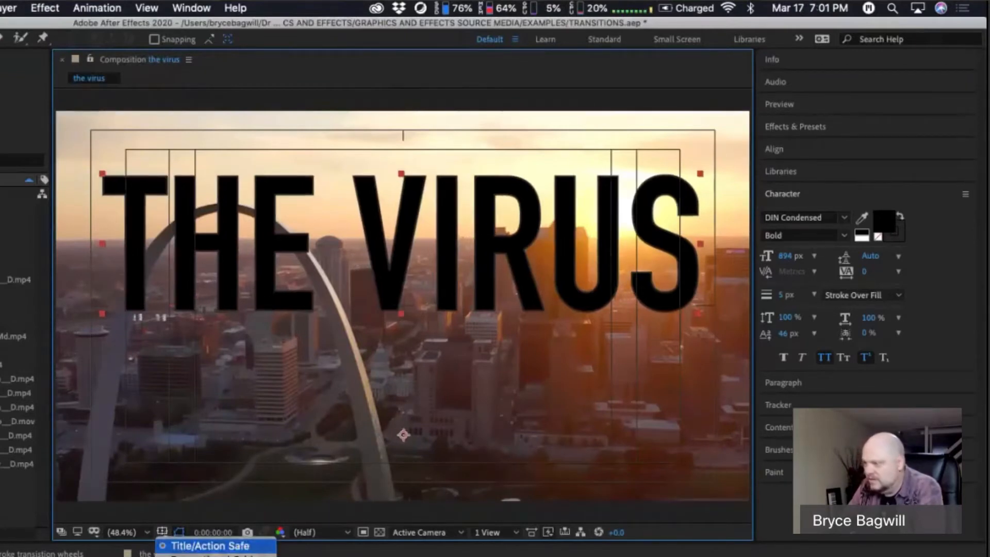
left_click(210, 546)
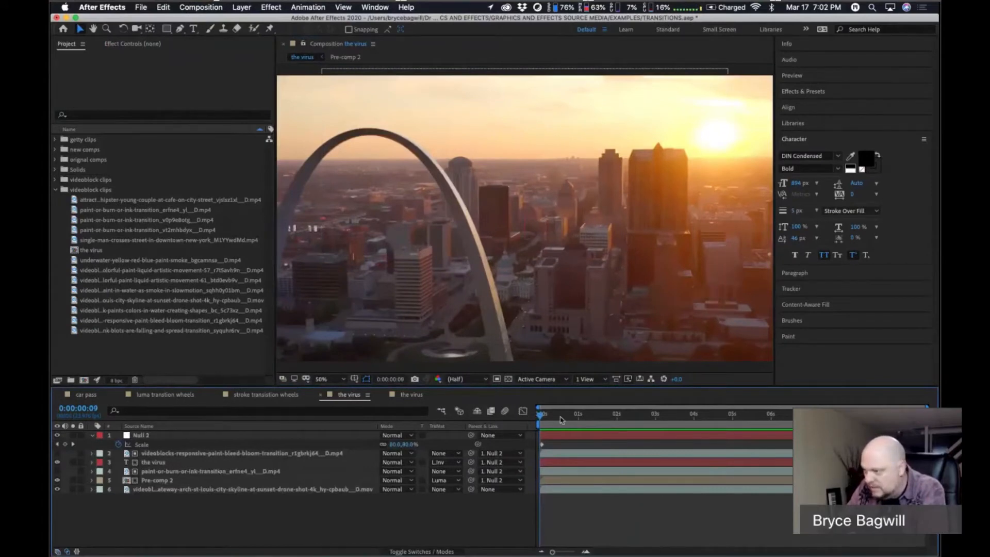
- Scrub the finished "the virus" composition to 0:00:01:04 and examine the opening of its paint-or-burn-or-ink-transition_erfne4 layer
left_click_drag(562, 420, 584, 416)
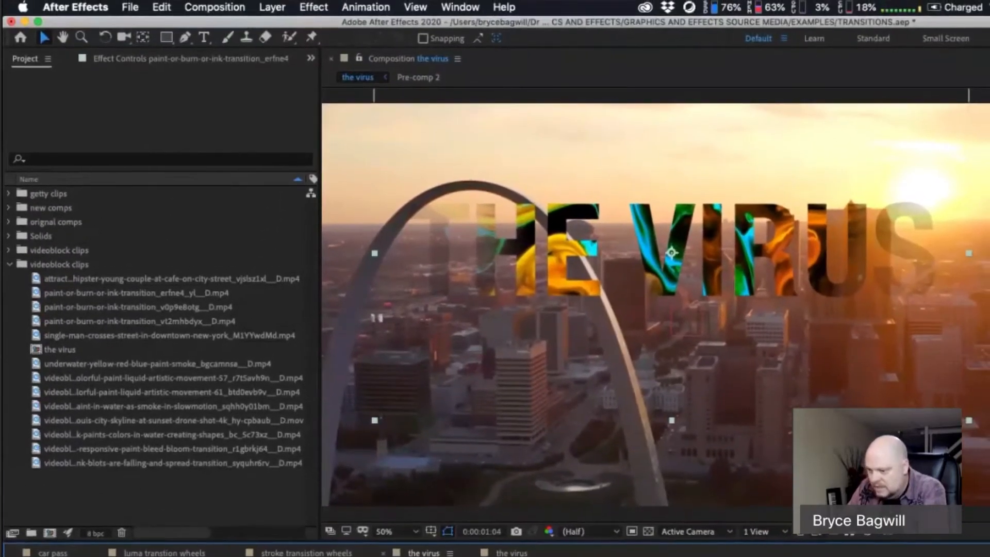
double_click(155, 556)
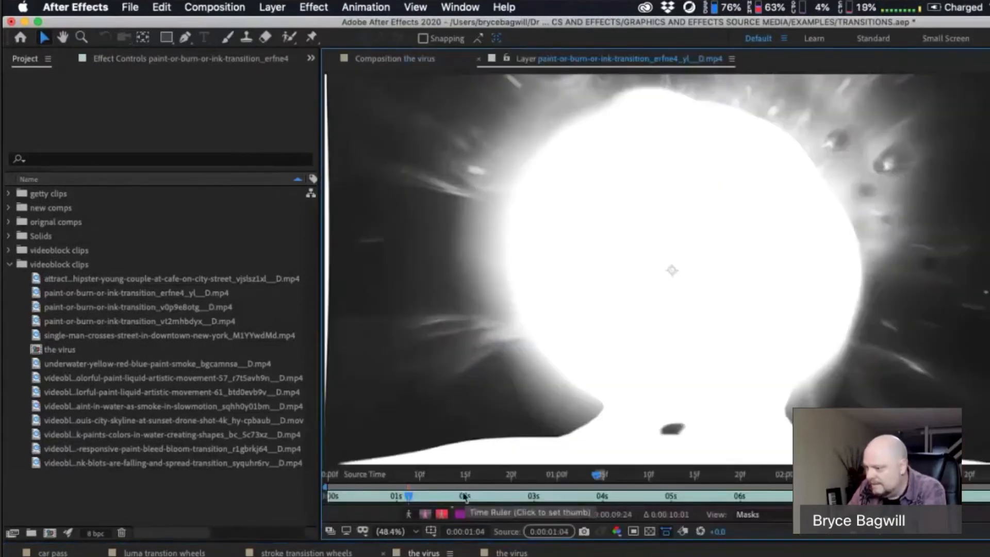
left_click(396, 496)
left_click_drag(389, 510, 335, 511)
key("Page_Up")
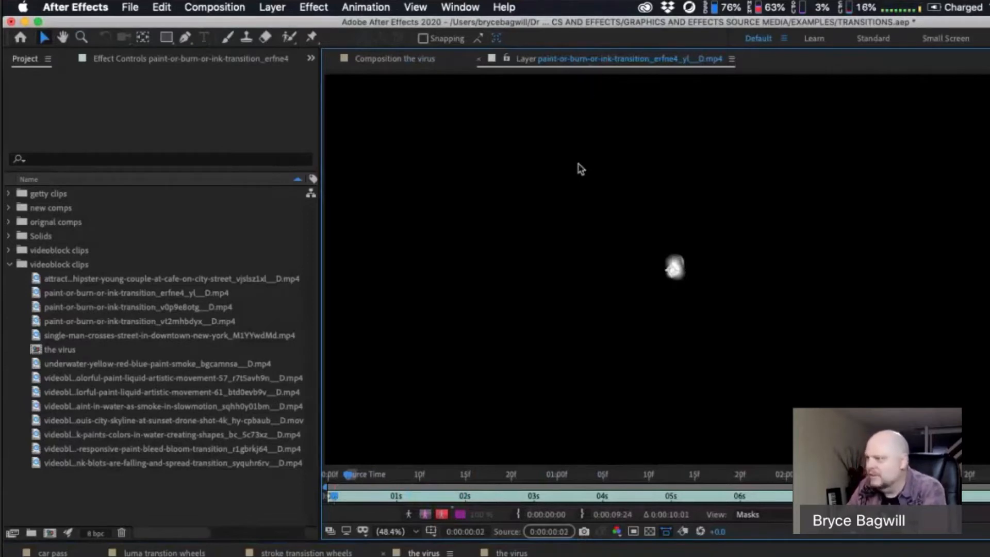
- Find the paint clips in the project and add paint-or-burn-or-ink-transition_erfne4 above the title in the new "the virus" composition
left_click(144, 160)
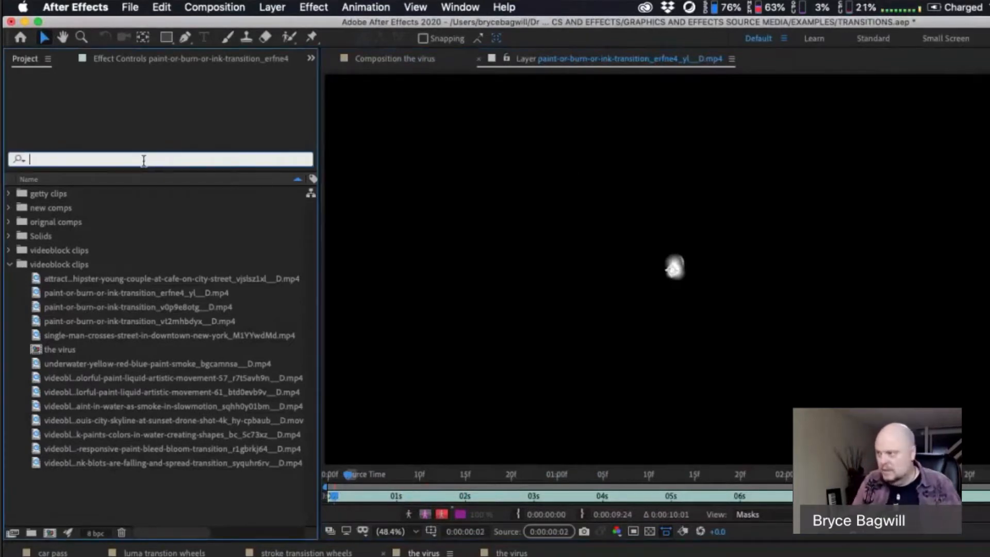
type("pain")
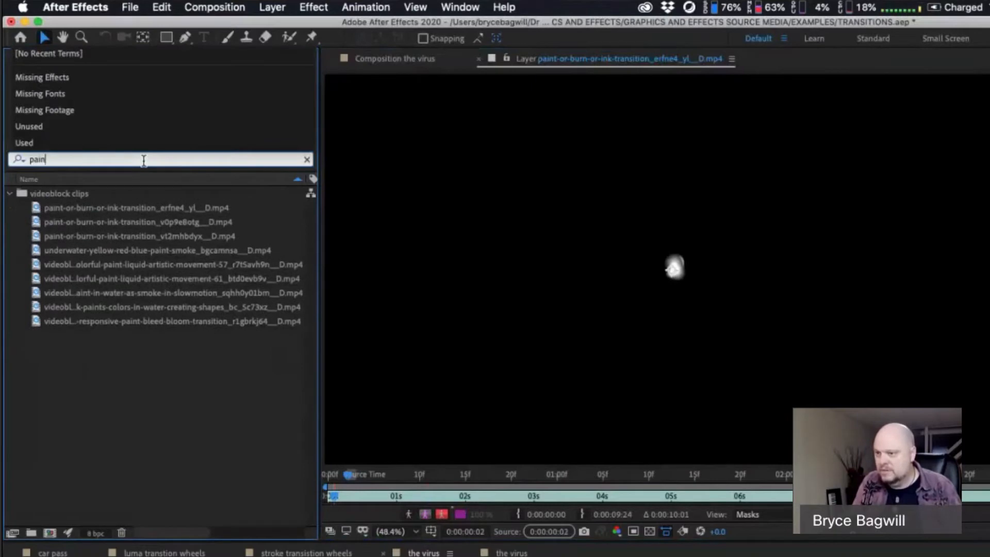
key("Return")
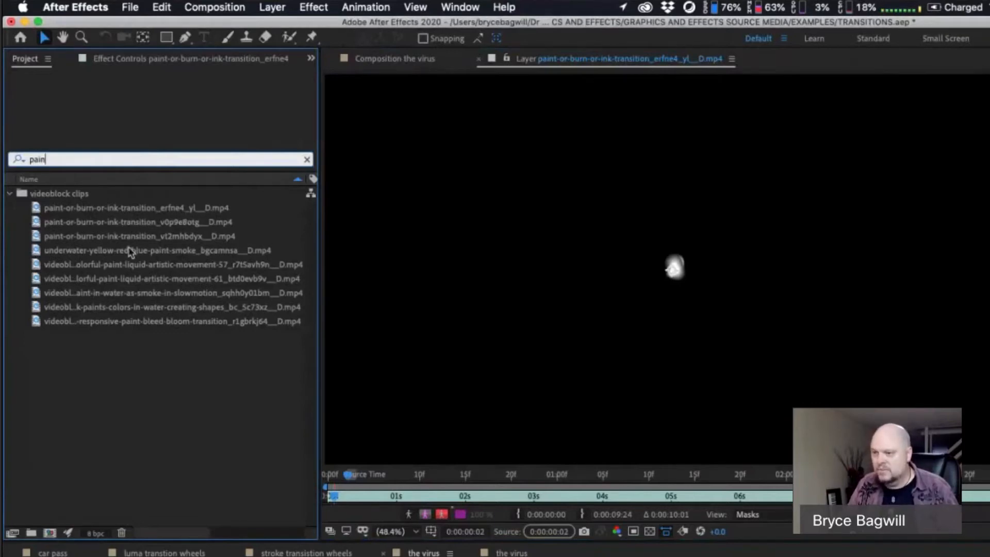
type("t")
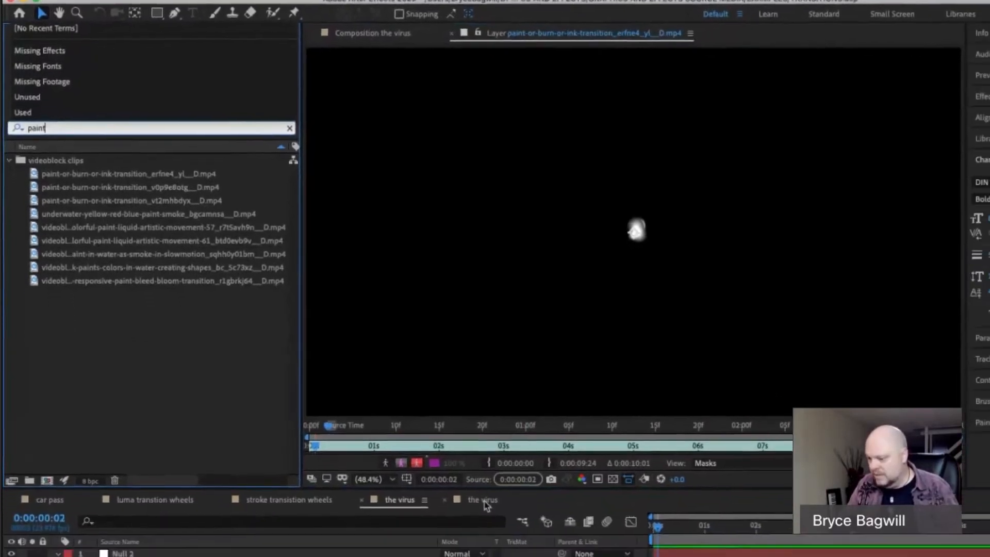
left_click(512, 553)
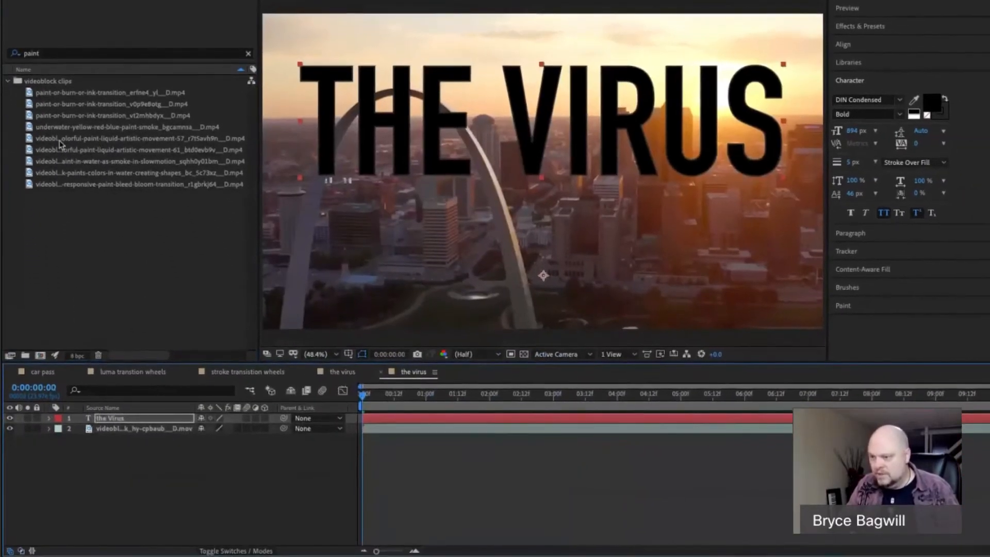
mouse_move(61, 98)
left_mouse_down()
mouse_move(124, 140)
mouse_move(160, 381)
mouse_move(136, 419)
left_mouse_up()
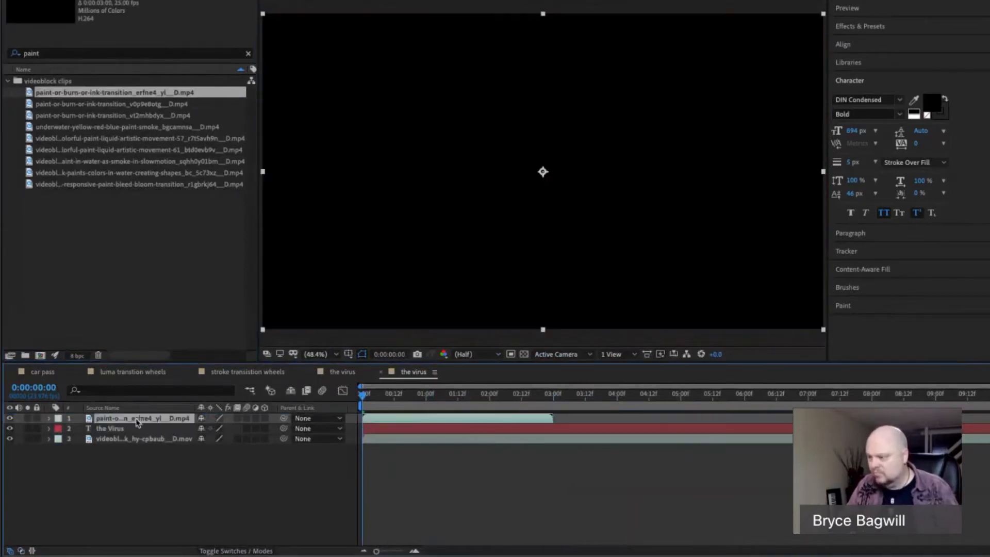
- At 0:00:00:15, try Alpha Matte on the title, and set its track matte to Luma Matte from the paint transition clip
mouse_move(364, 395)
left_mouse_down()
mouse_move(440, 397)
mouse_move(391, 399)
mouse_move(402, 402)
left_mouse_up()
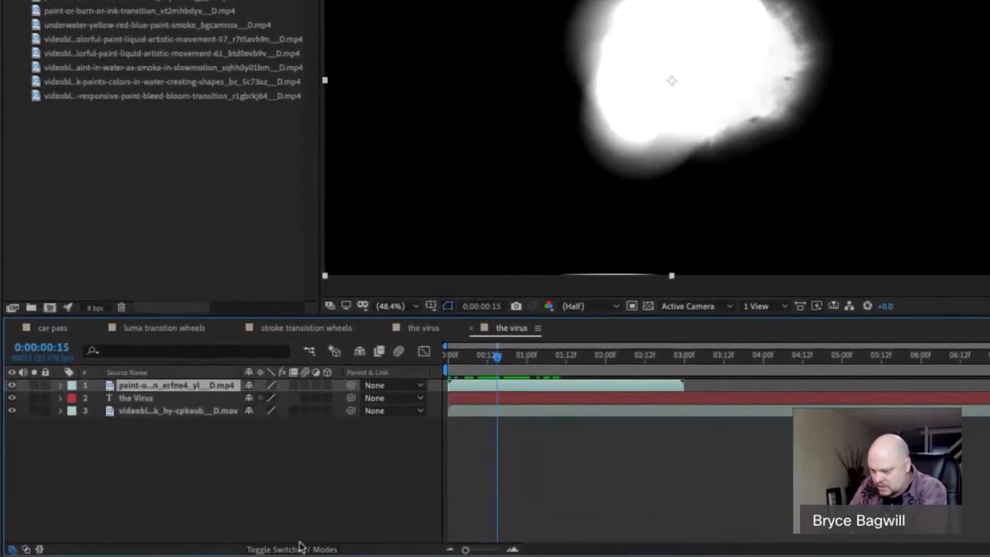
left_click(298, 550)
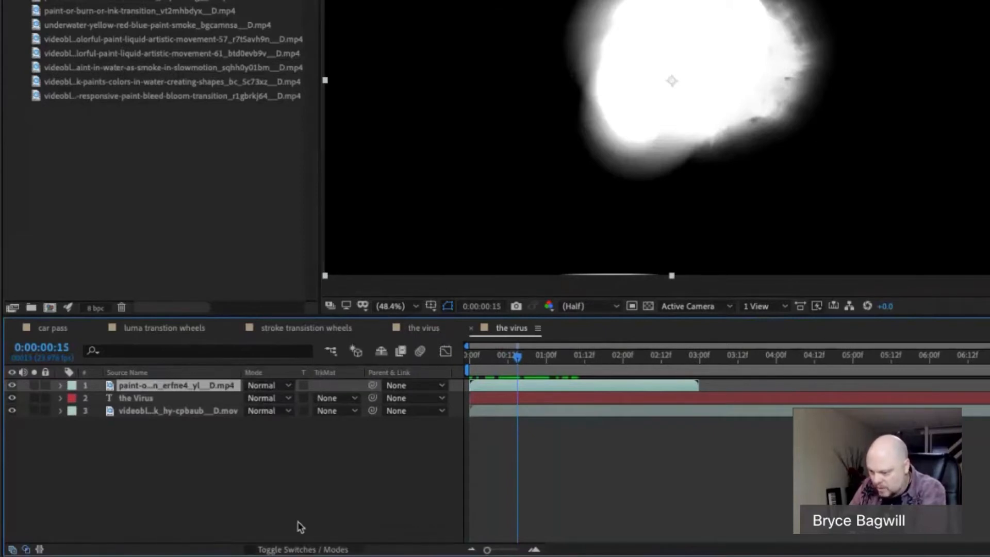
left_click(303, 550)
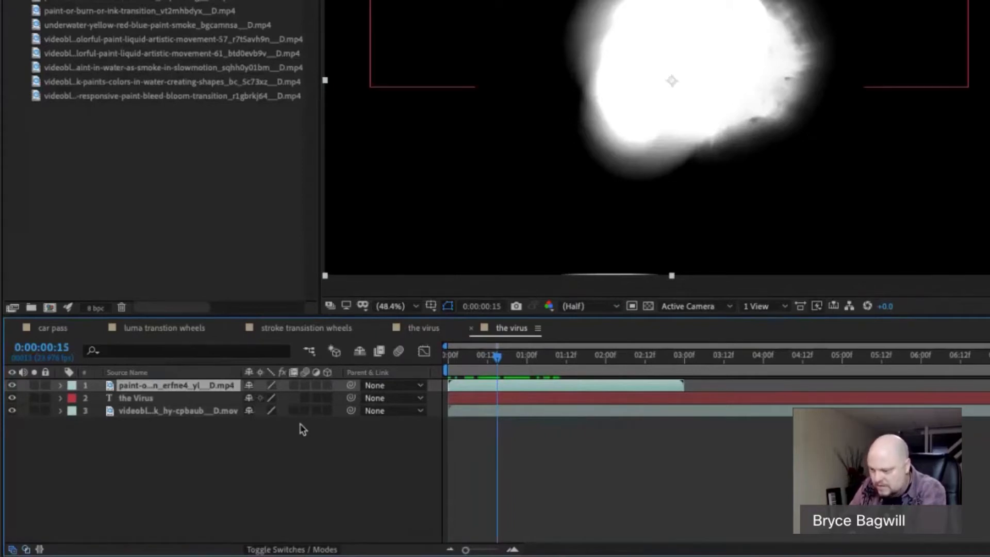
left_click(312, 550)
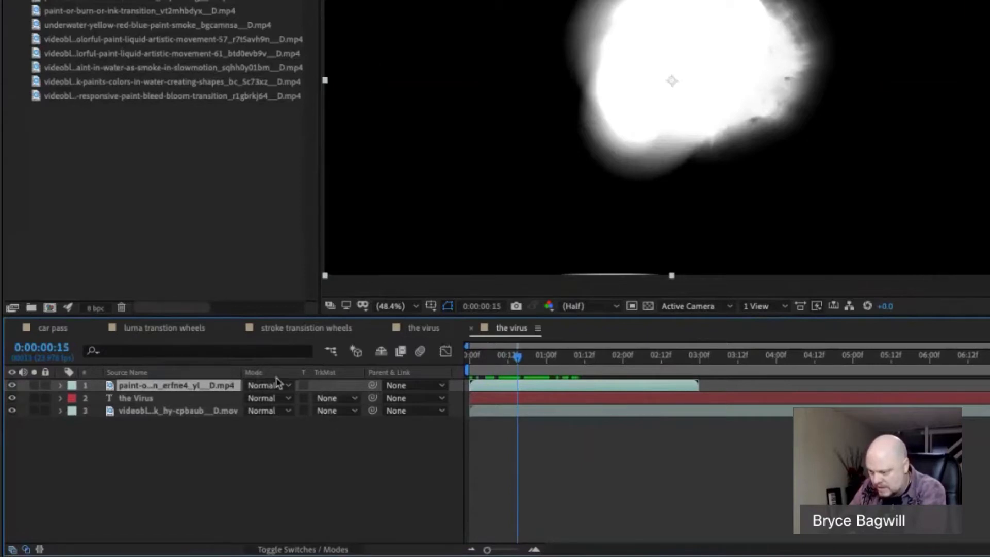
left_click(341, 398)
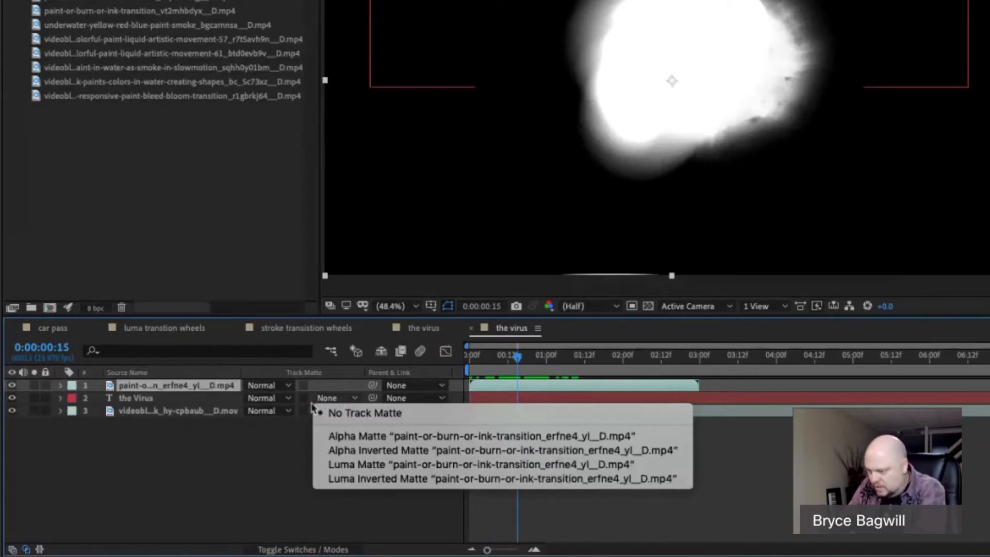
left_click(365, 437)
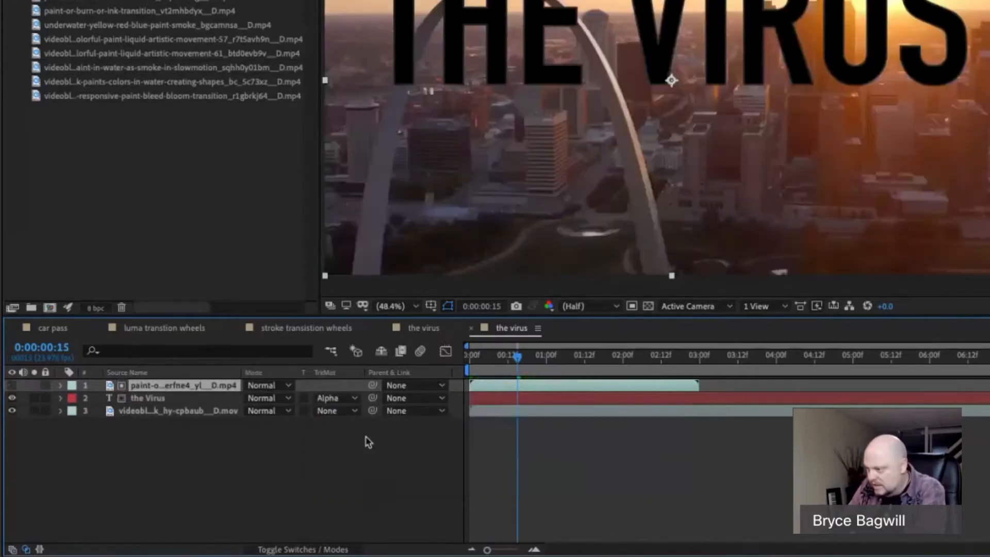
left_click(338, 399)
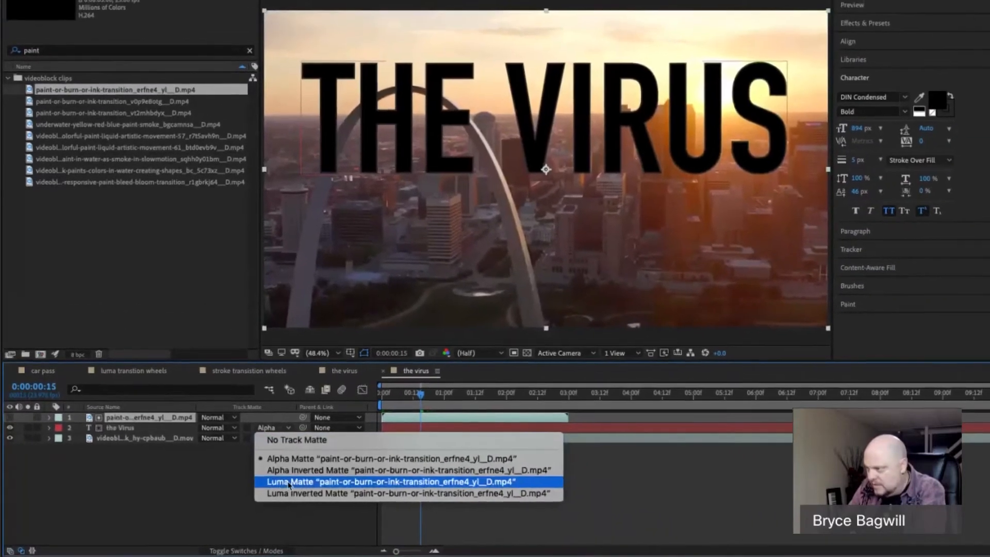
left_click(297, 480)
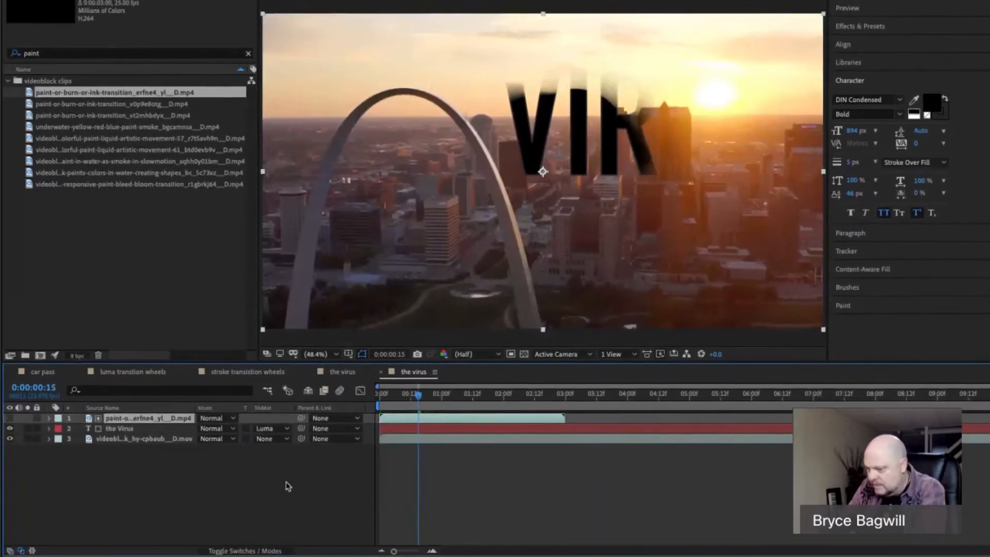
- Try Luma Inverted Matte on the title, restore Luma Matte, and scrub forward and back to 0:00:00:15 to check the reveal
left_click(278, 430)
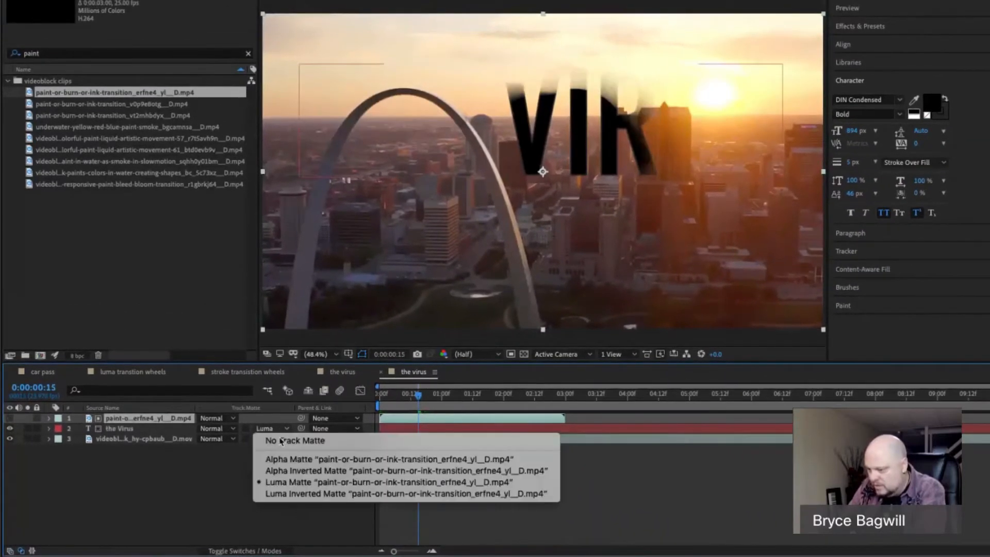
left_click(282, 493)
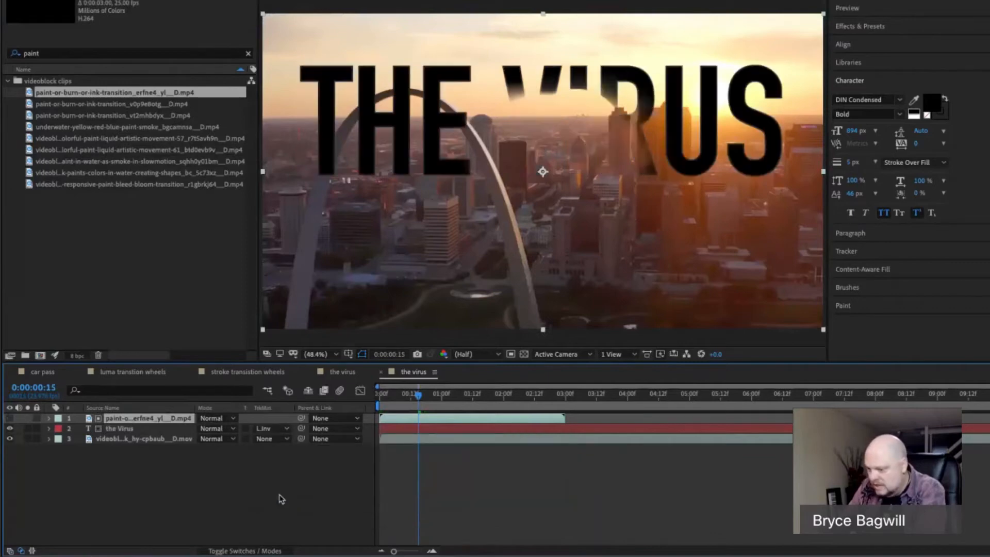
left_click(279, 429)
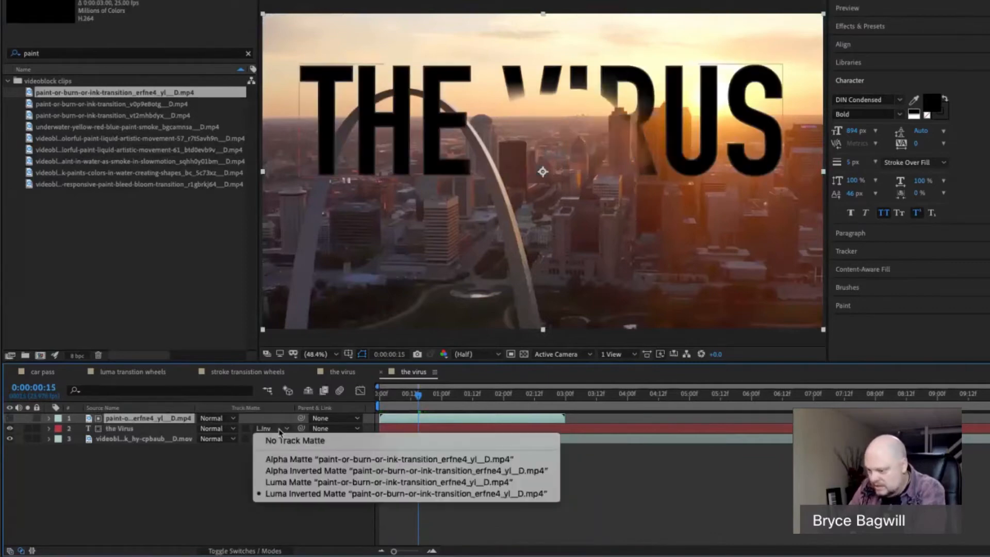
left_click(283, 482)
left_click_drag(418, 395, 450, 402)
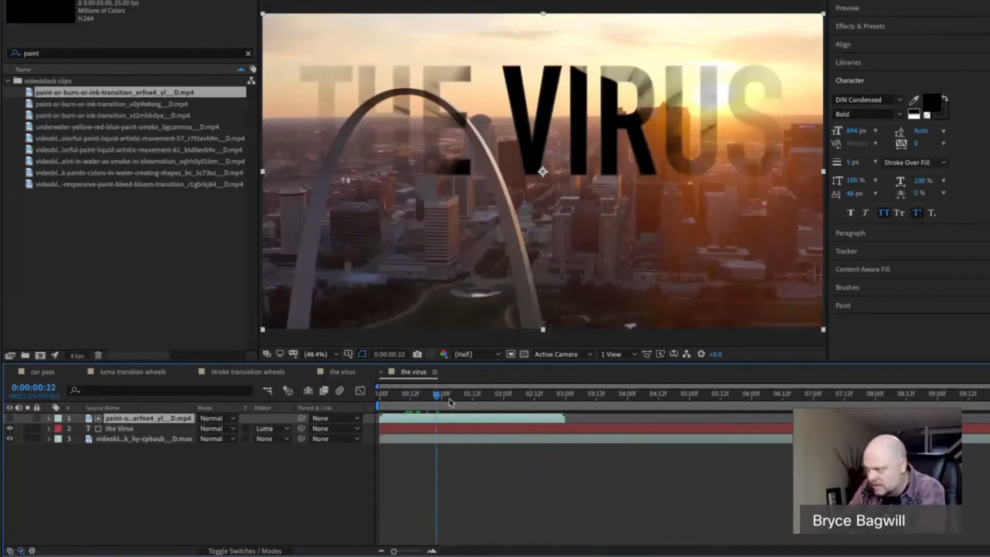
left_click(419, 401)
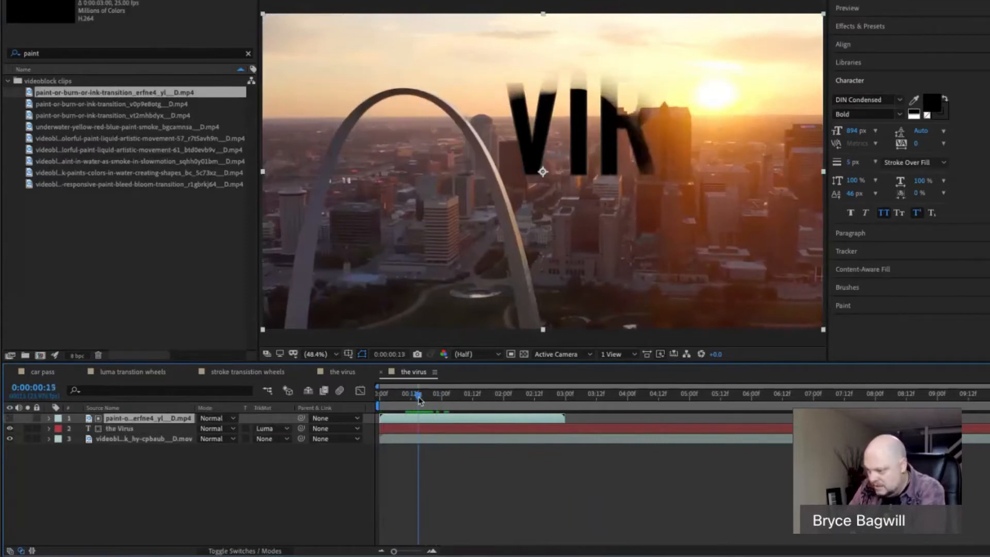
- Compare the title under Luma Inverted Matte with Luma Matte once more, ending on Luma Matte
left_click(287, 429)
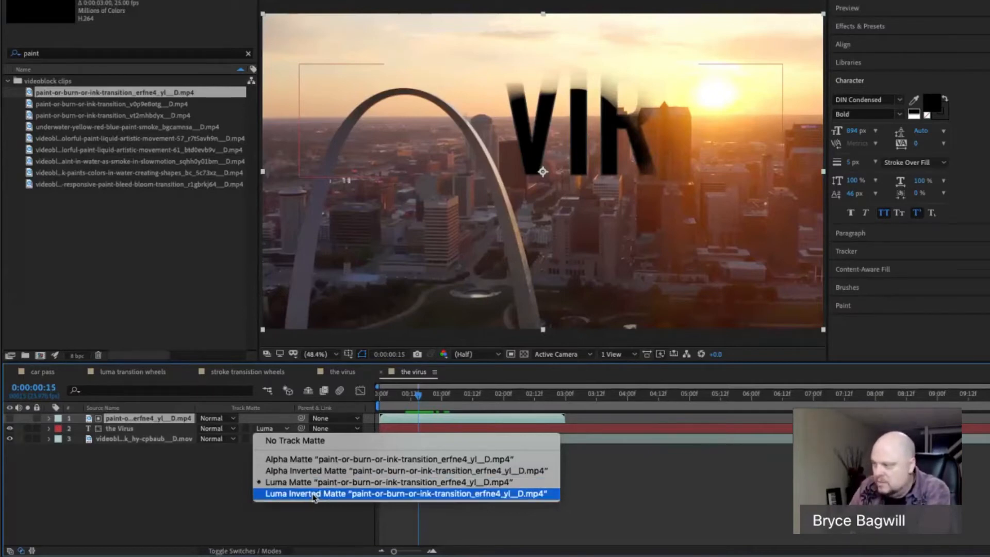
left_click(315, 494)
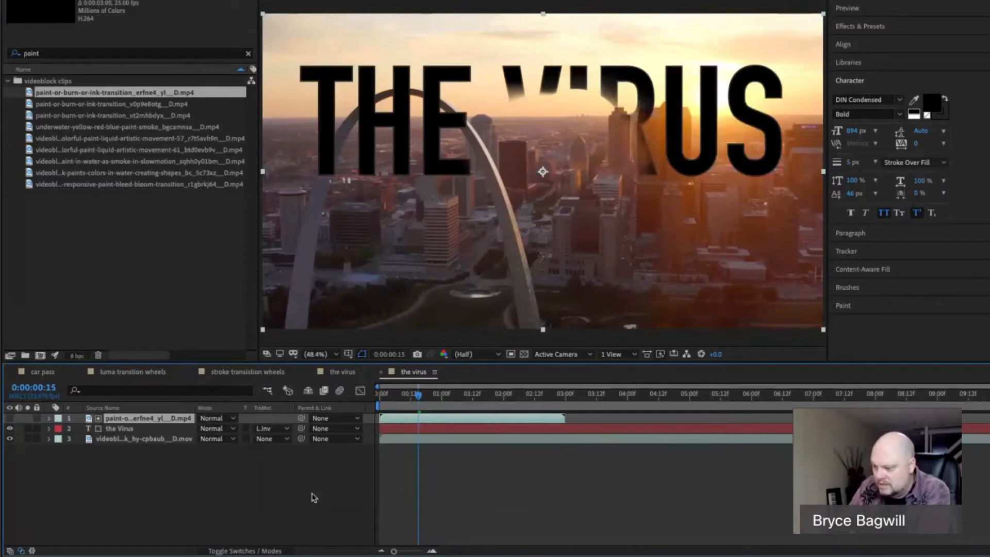
left_click(285, 429)
left_click(282, 482)
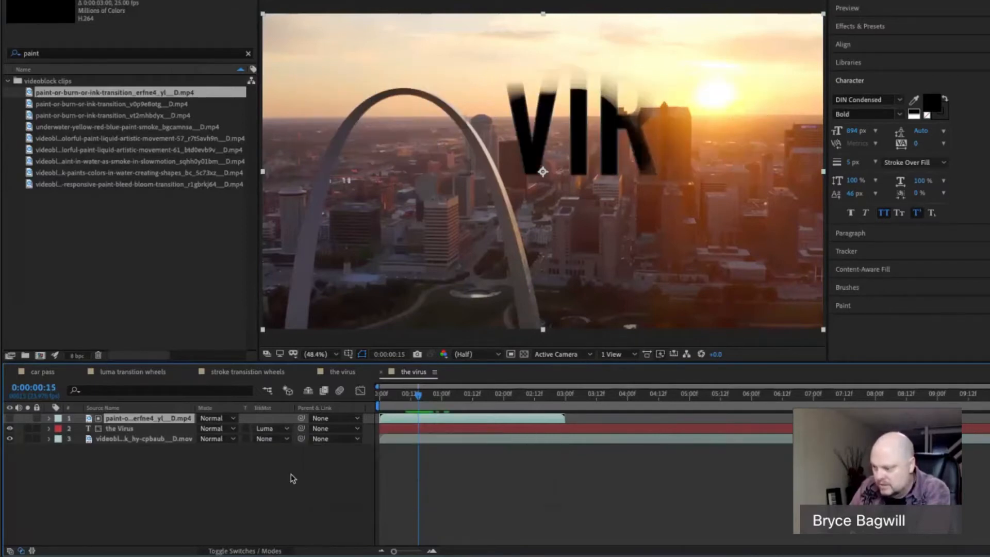
- Preview the title reveal from the start, and scrub through it to the end of the paint transition clip at 0:00:02:23
mouse_move(420, 398)
left_mouse_down()
mouse_move(441, 398)
mouse_move(376, 403)
left_mouse_up()
key("space")
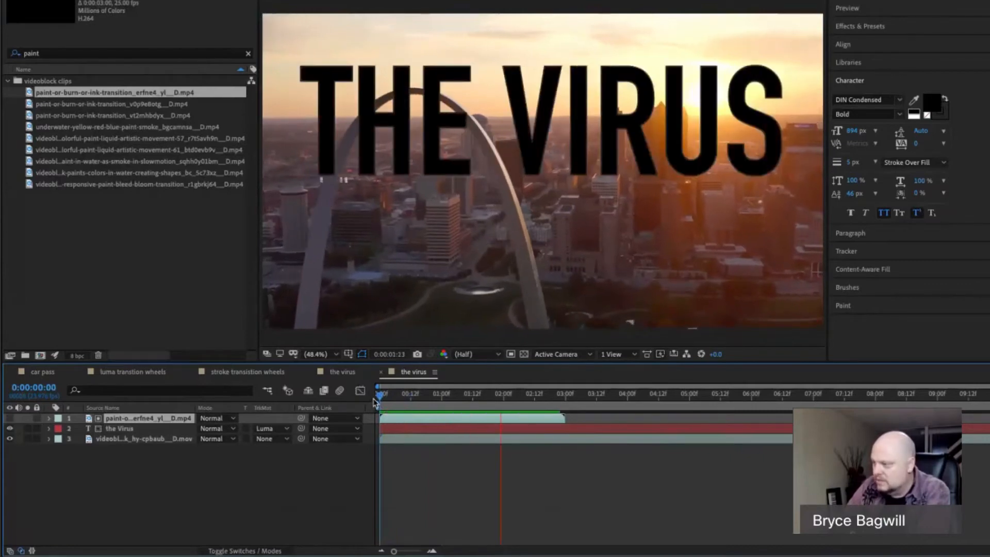
key("space")
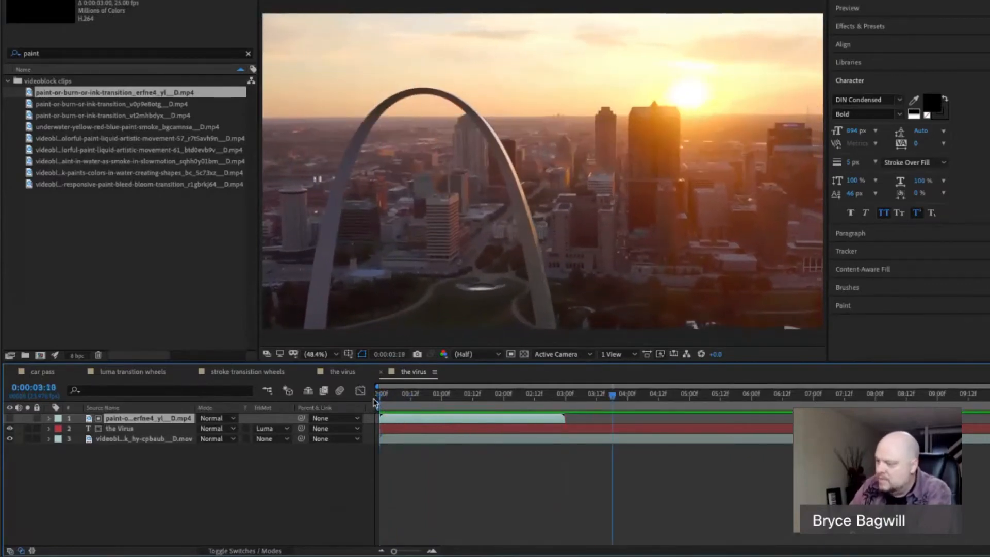
left_click(462, 395)
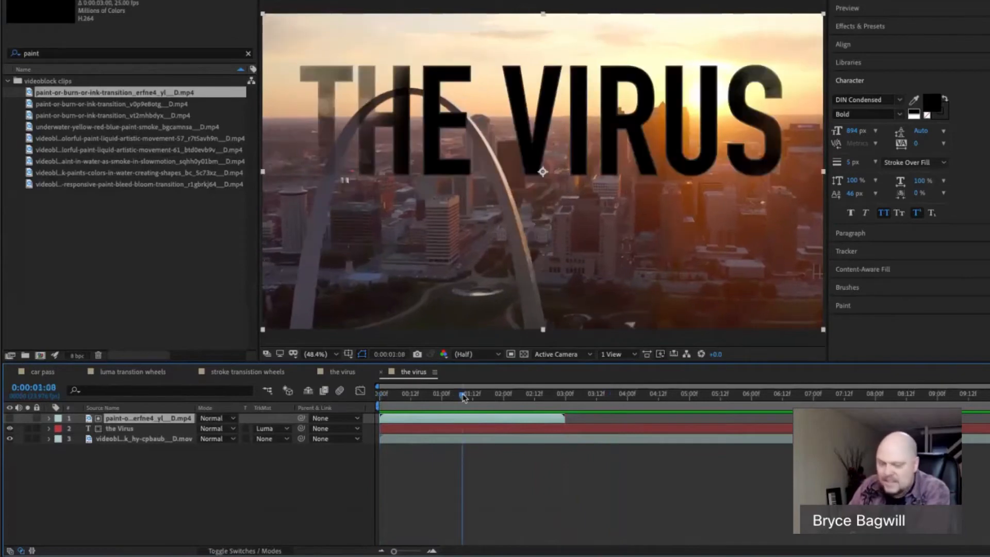
left_click_drag(464, 396, 483, 399)
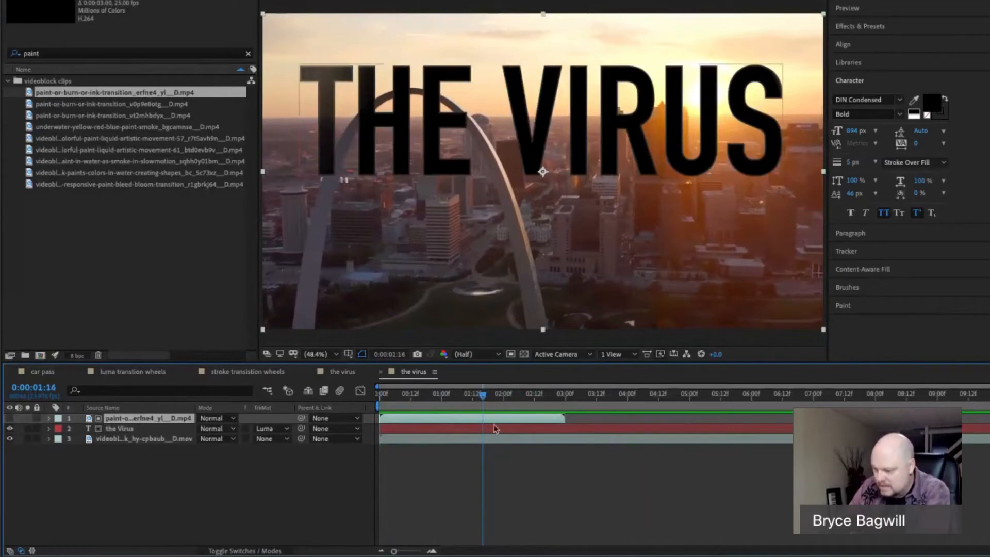
left_click_drag(506, 402, 565, 400)
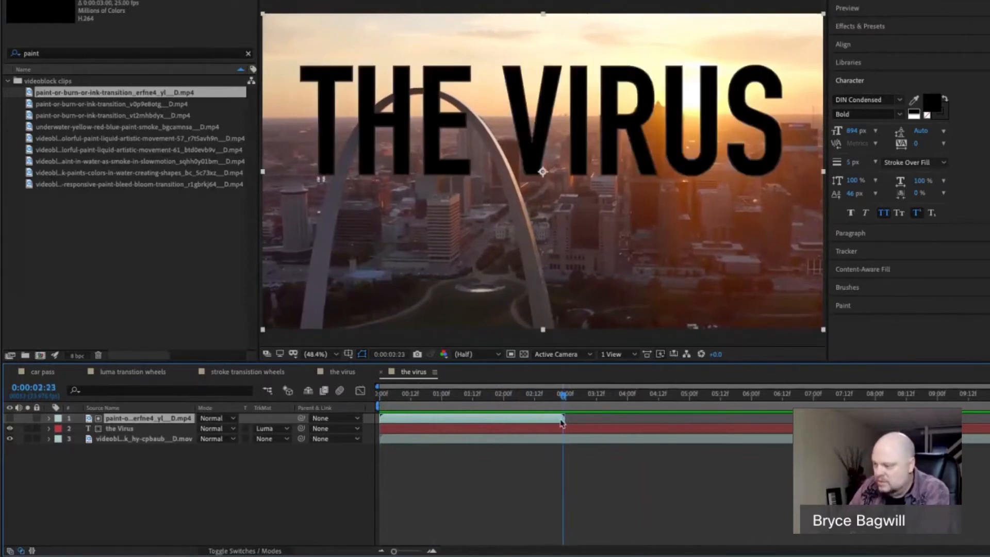
left_click(577, 434)
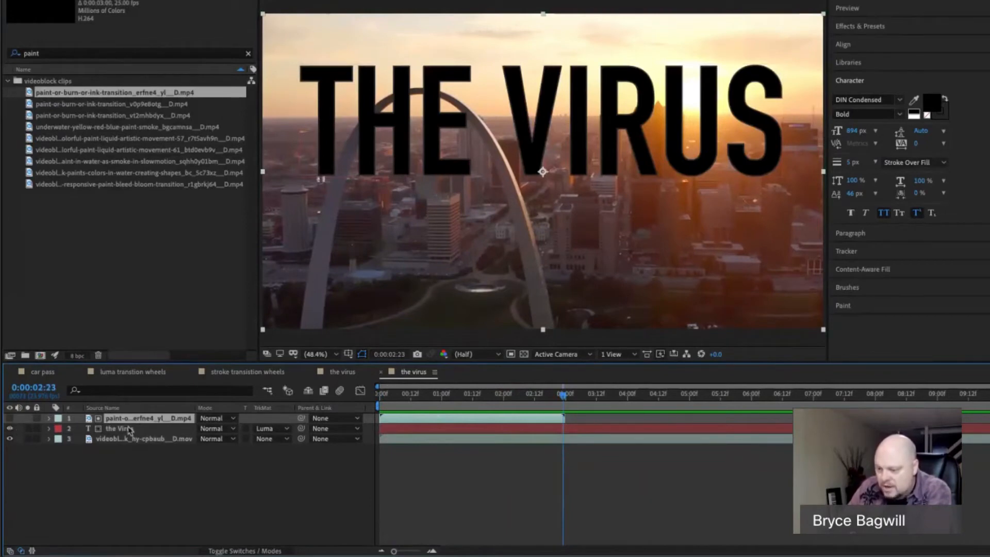
- Show and hide the paint transition layer repeatedly to examine the matte behind the title, and check the title's track matte options
left_click(9, 418)
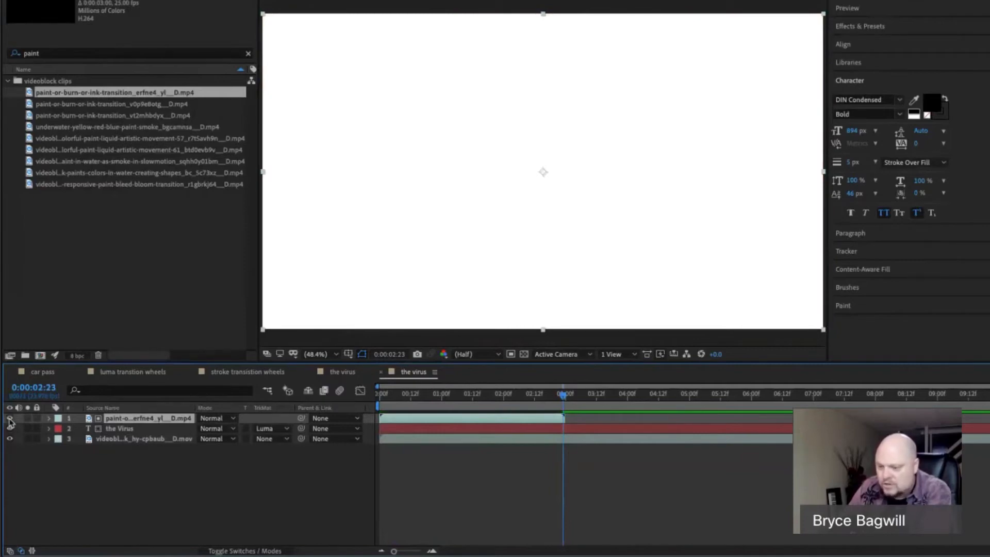
left_click(10, 419)
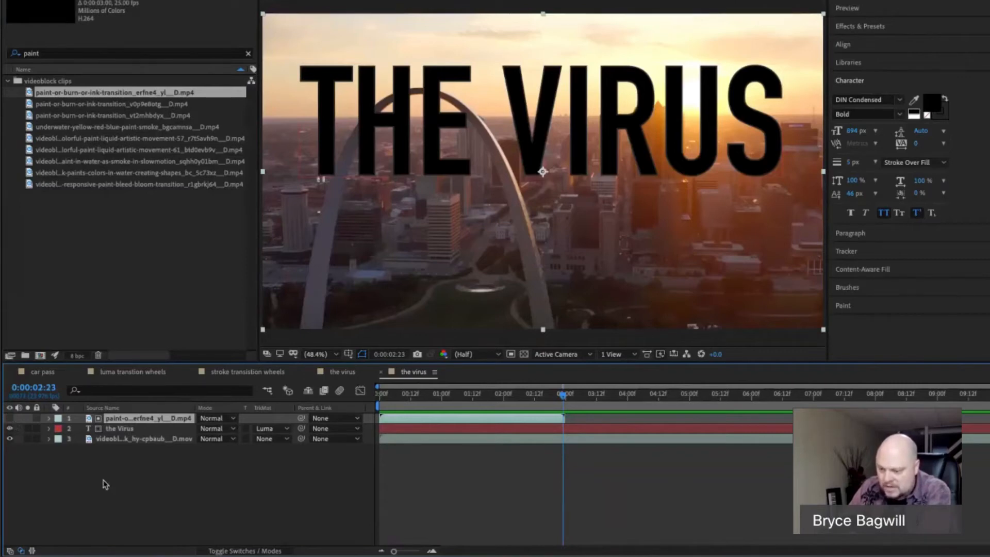
left_click(9, 418)
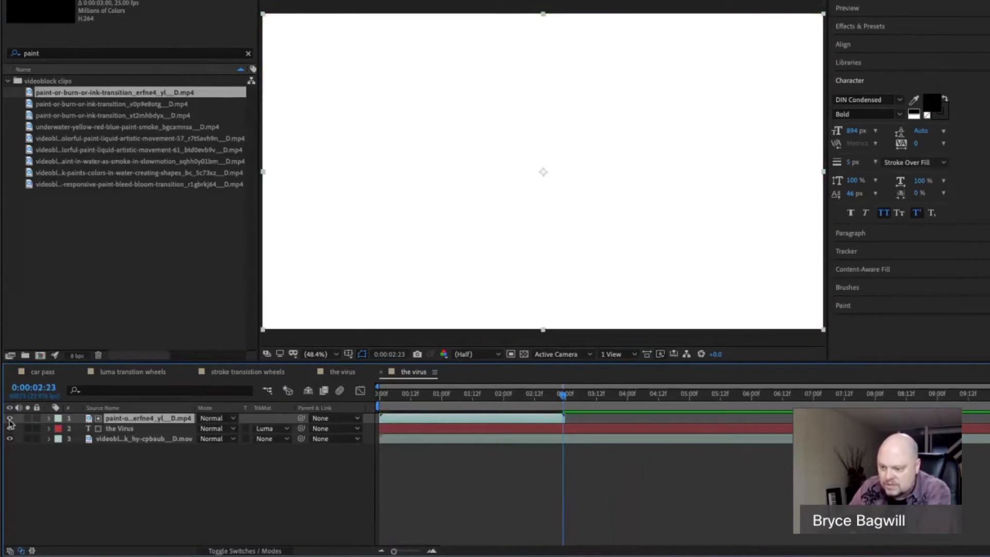
left_click(10, 419)
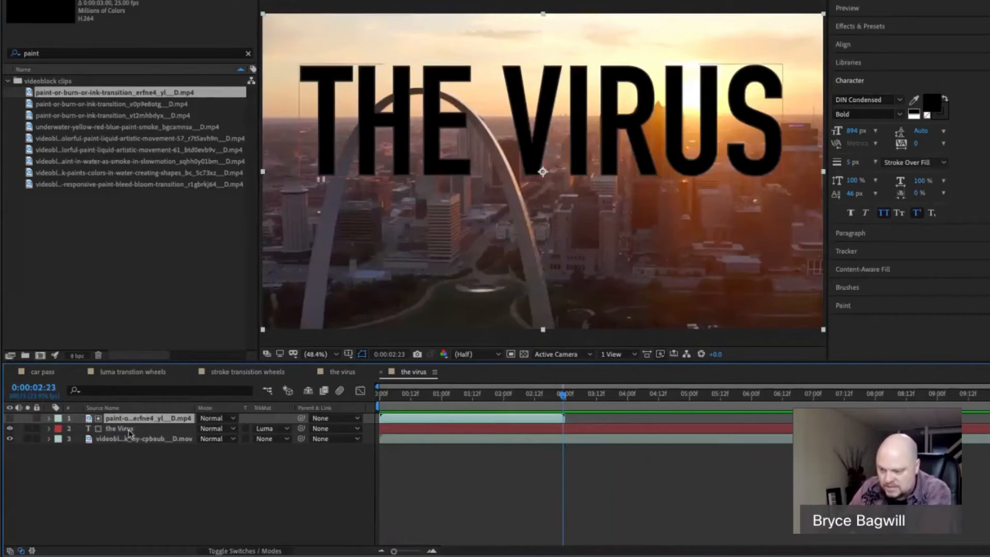
left_click(10, 419)
left_click(10, 419)
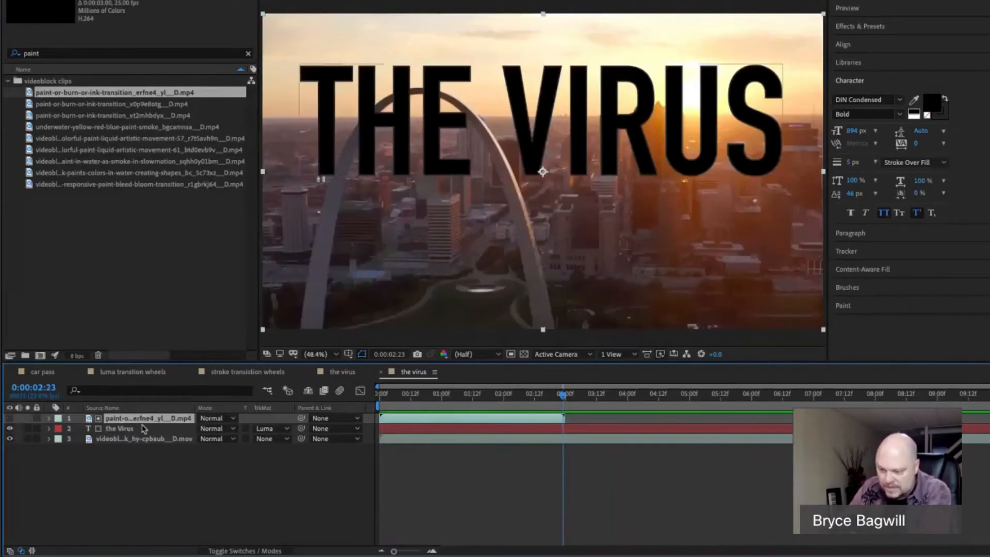
left_click(287, 429)
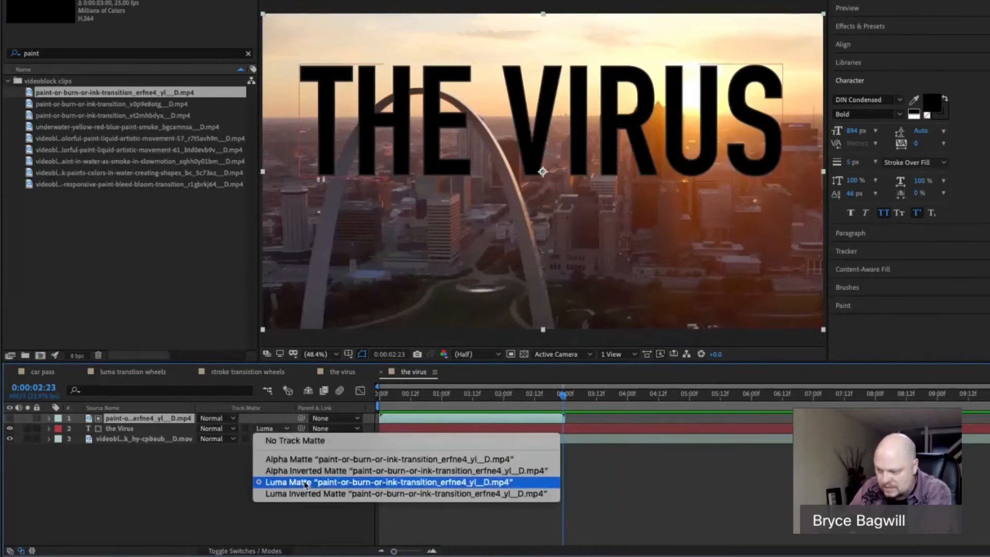
left_click(210, 489)
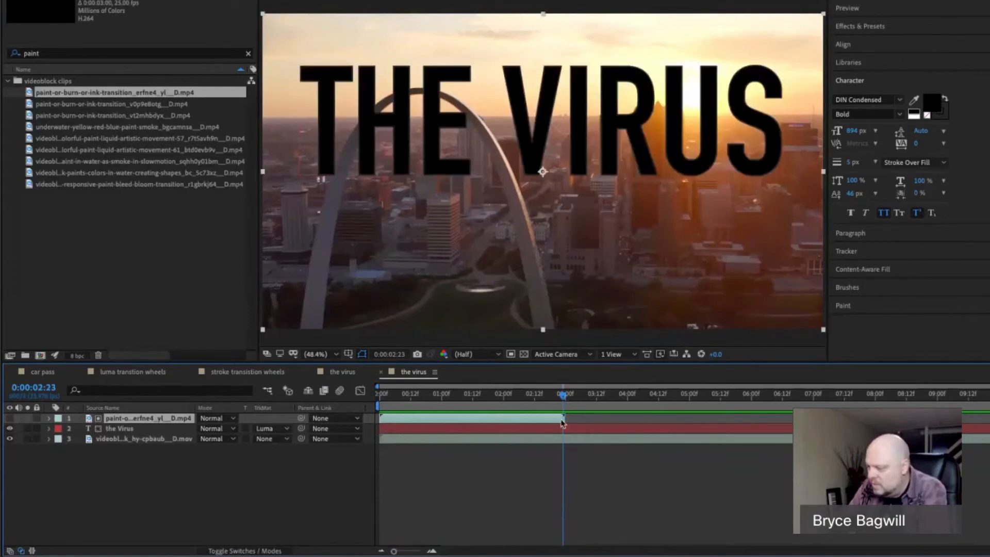
- Step back frame by frame to 0:00:02:10 and return to 0:00:02:23 to examine the title near the paint clip's end
key("Page_Up")
key("Page_Up")
key("Page_Up")
key("Page_Up")
key("Page_Up")
key("Page_Up")
key("Page_Up")
key("Page_Up")
key("Page_Up")
key("Page_Up")
key("Page_Up")
key("Page_Up")
key("Page_Up")
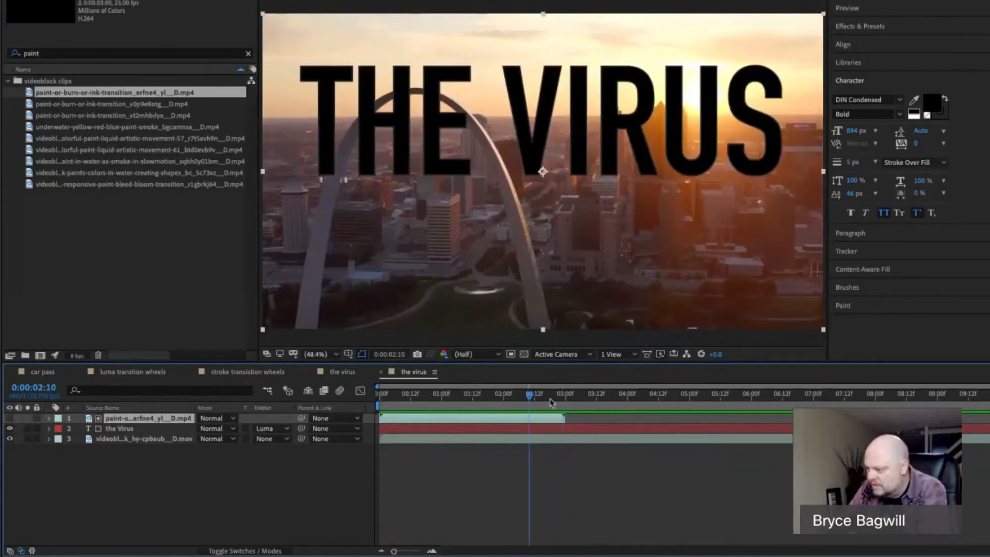
left_click_drag(551, 403, 563, 397)
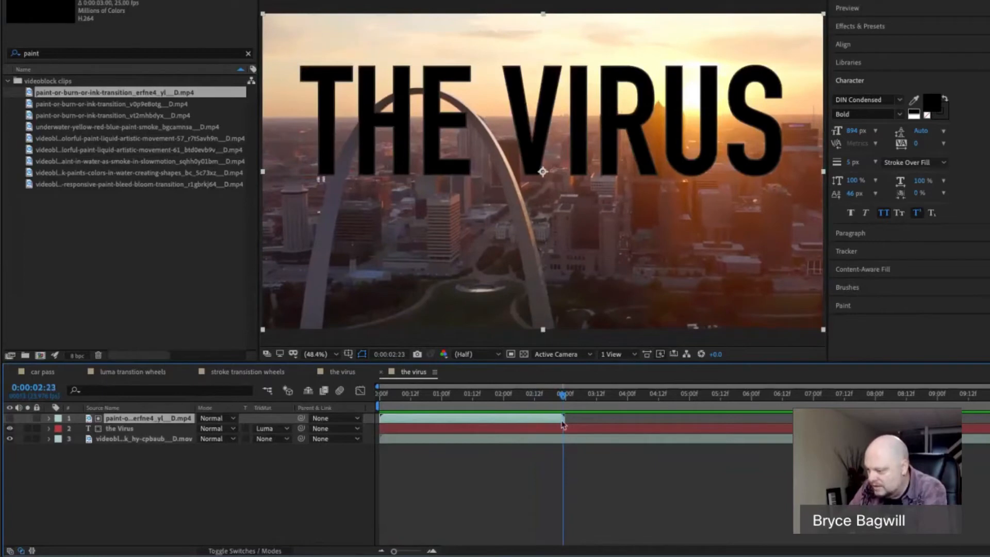
- Apply Freeze On Last Frame to the paint transition layer
left_click(405, 0)
mouse_move(516, 0)
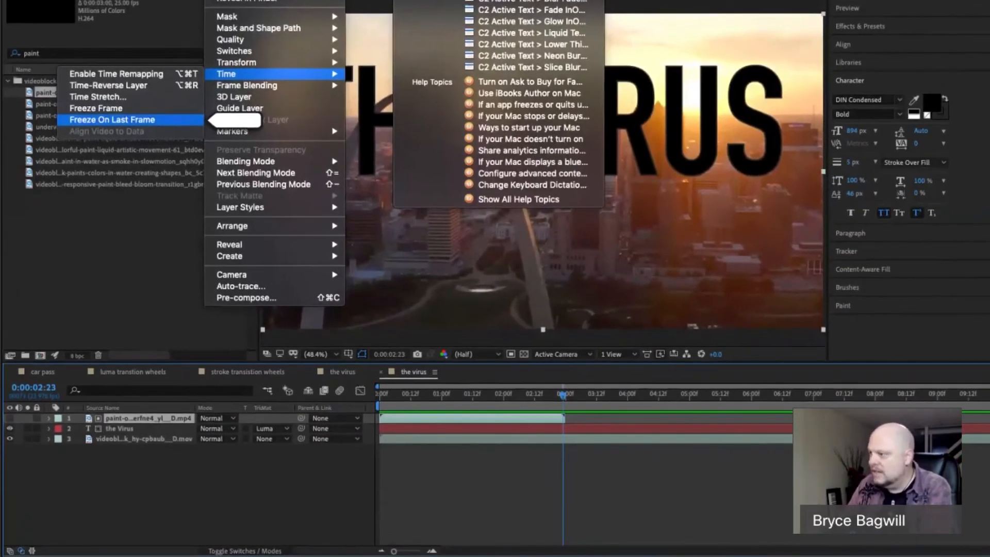
left_click(112, 119)
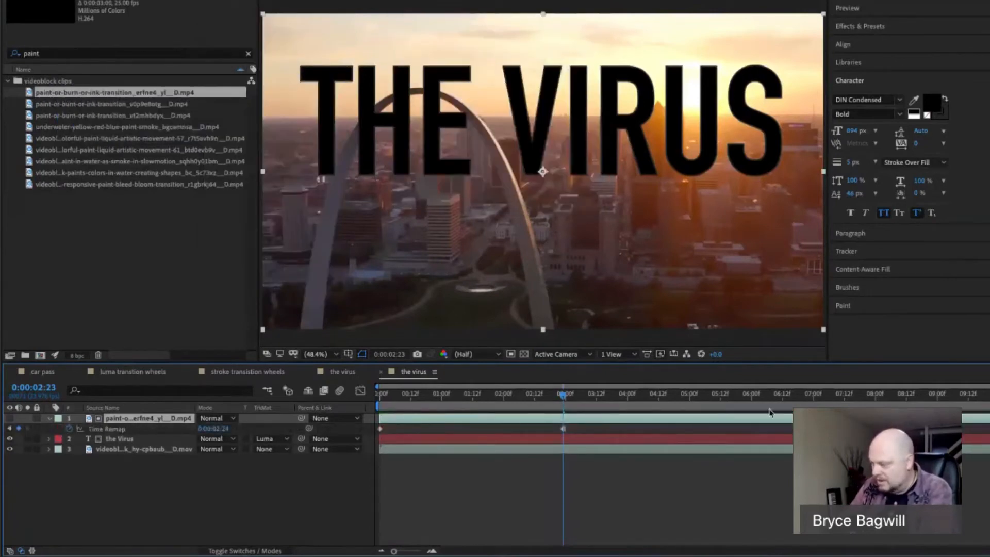
- Scrub back through the title reveal to 0:00:01:04, and preview it from the start past the frozen frame
left_click(552, 396)
mouse_move(552, 400)
left_mouse_down()
mouse_move(449, 402)
mouse_move(857, 401)
mouse_move(542, 407)
left_mouse_up()
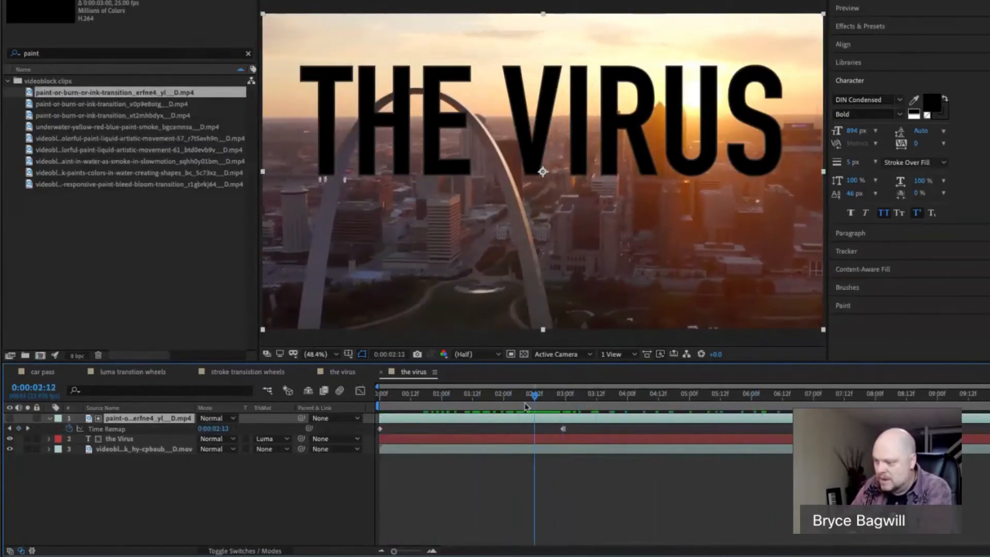
mouse_move(519, 408)
left_mouse_down()
mouse_move(375, 402)
mouse_move(788, 401)
mouse_move(453, 402)
left_mouse_up()
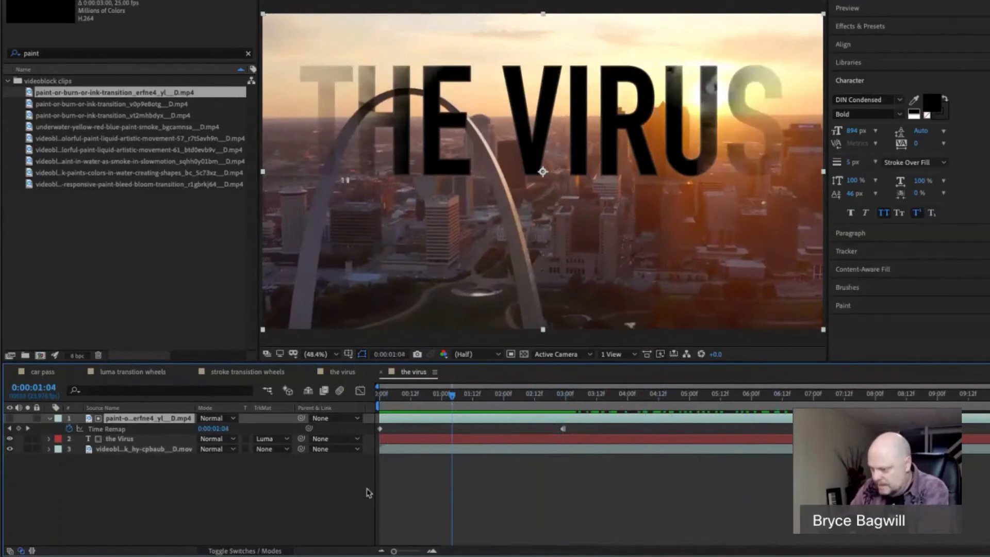
left_click(380, 393)
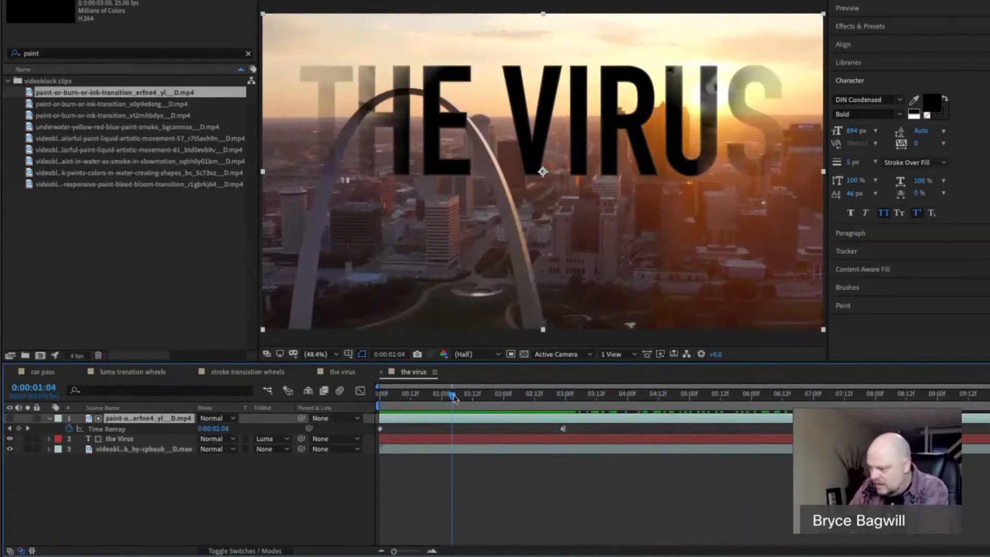
key("space")
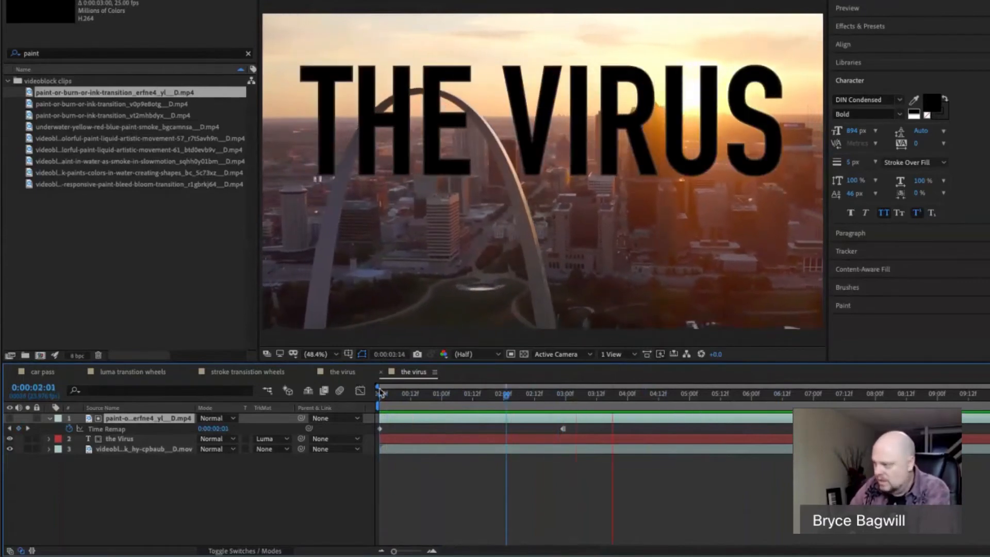
key("space")
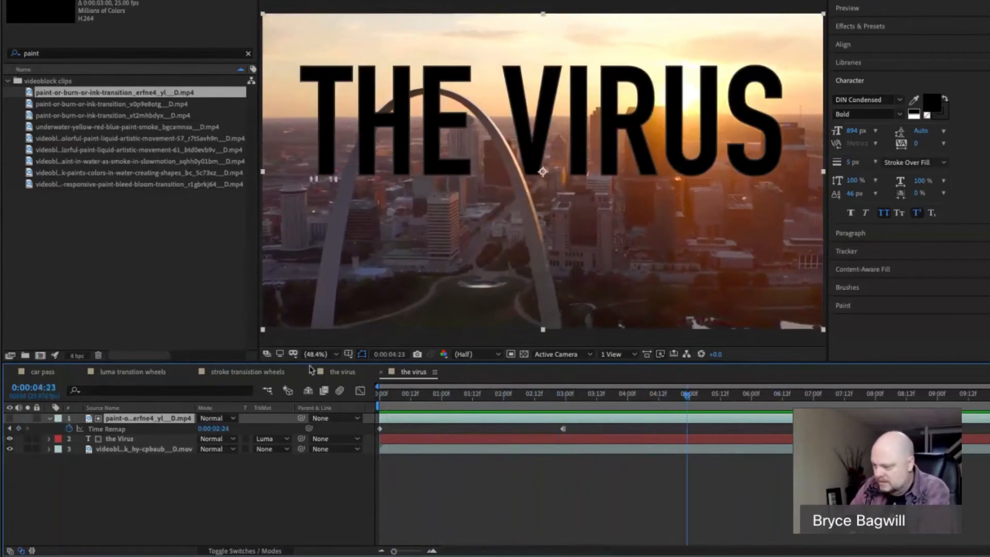
- Examine the original virus composition at 0:00:01:16, and open its Pre-comp 2 to inspect the paint-filled title at 0:00:00:18
left_click(343, 371)
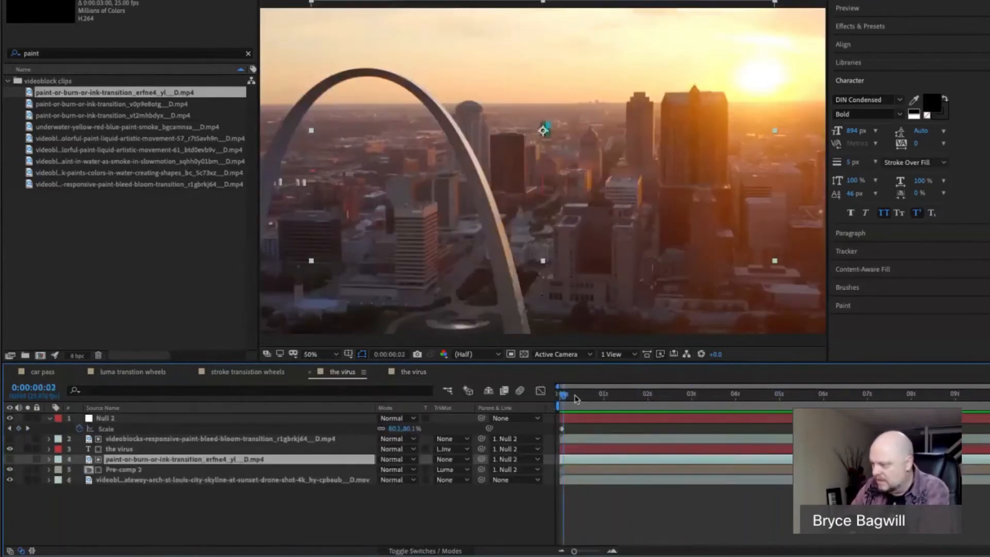
left_click(649, 394)
mouse_move(655, 400)
left_mouse_down()
mouse_move(665, 400)
mouse_move(637, 402)
left_mouse_up()
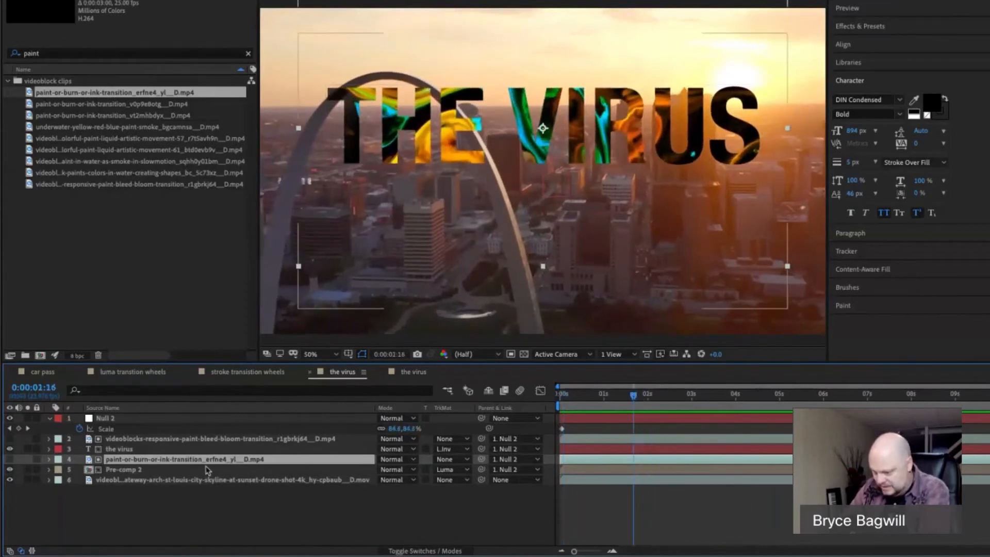
left_click(144, 473)
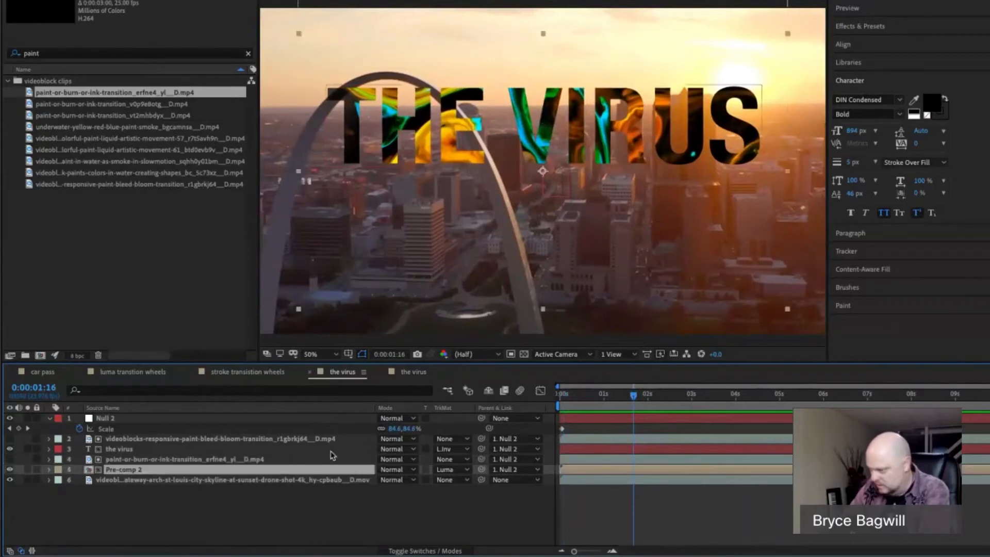
left_click(421, 378)
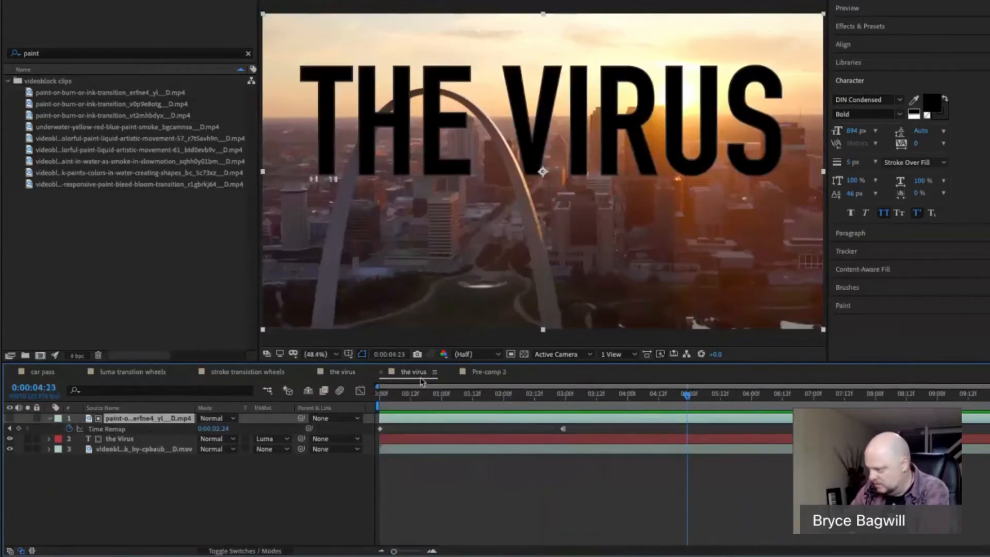
left_click(488, 374)
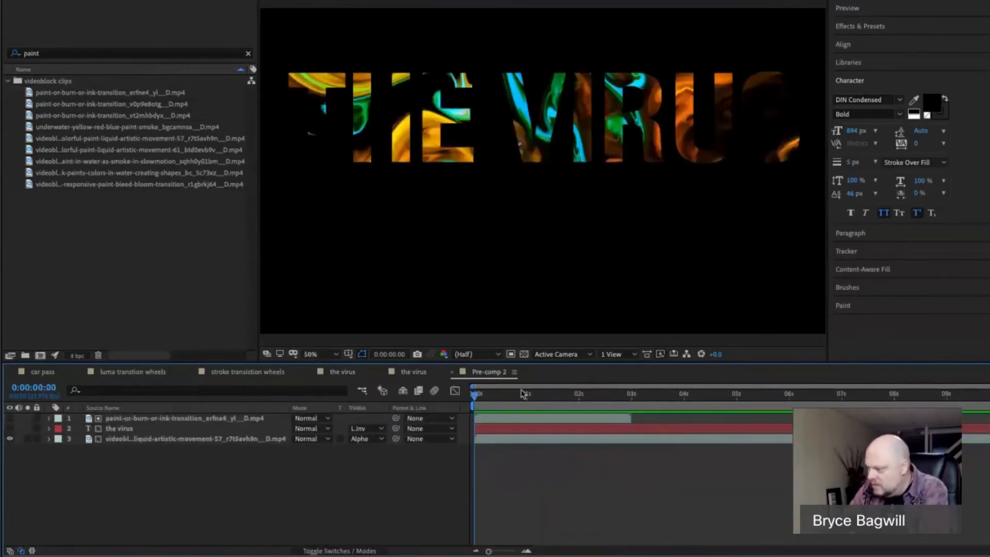
left_click_drag(504, 398, 513, 396)
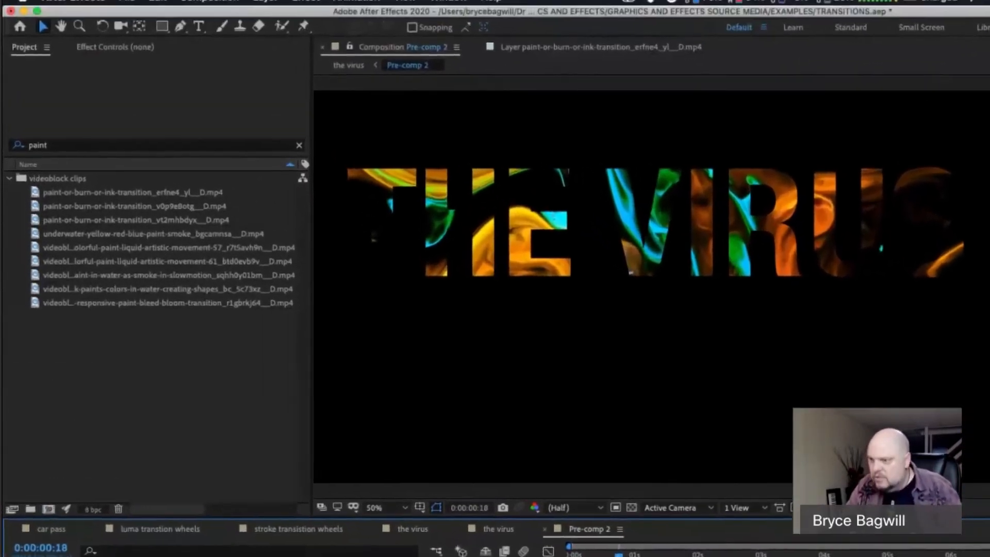
- Search the project for "liqui" and add the colorful paint liquid artistic movement 57 clip beneath the title in the new virus composition
key("super+f")
type("liqui")
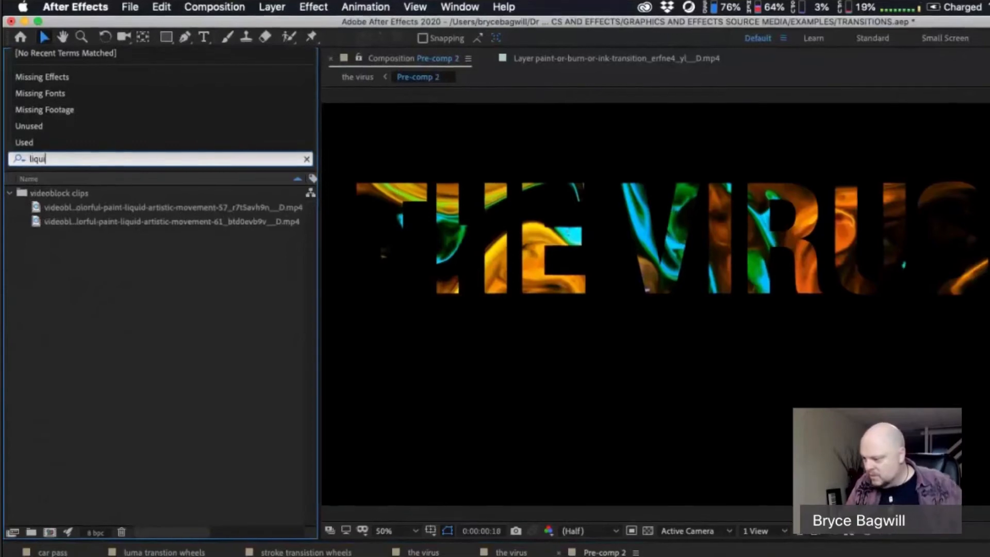
left_click(510, 542)
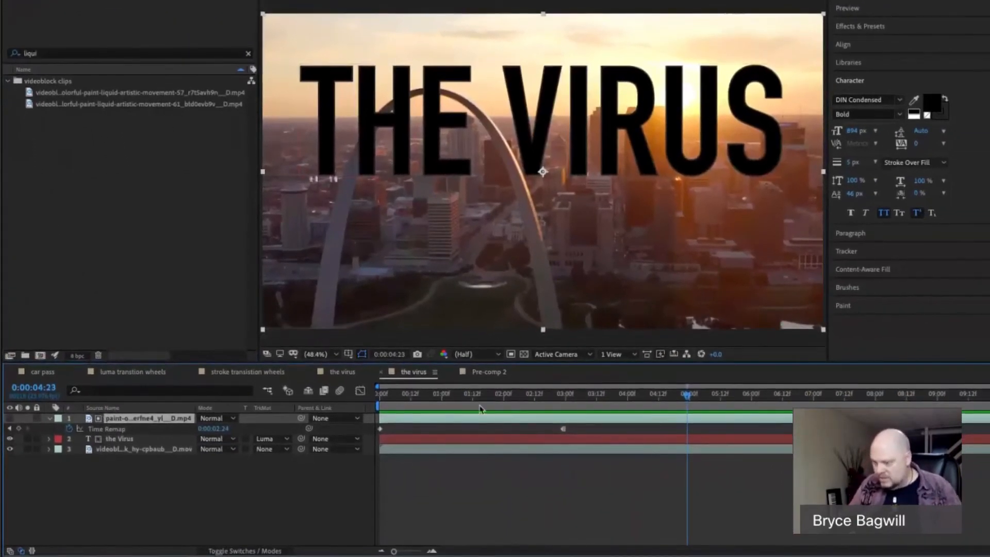
mouse_move(139, 93)
left_mouse_down()
mouse_move(179, 226)
mouse_move(170, 417)
mouse_move(159, 445)
left_mouse_up()
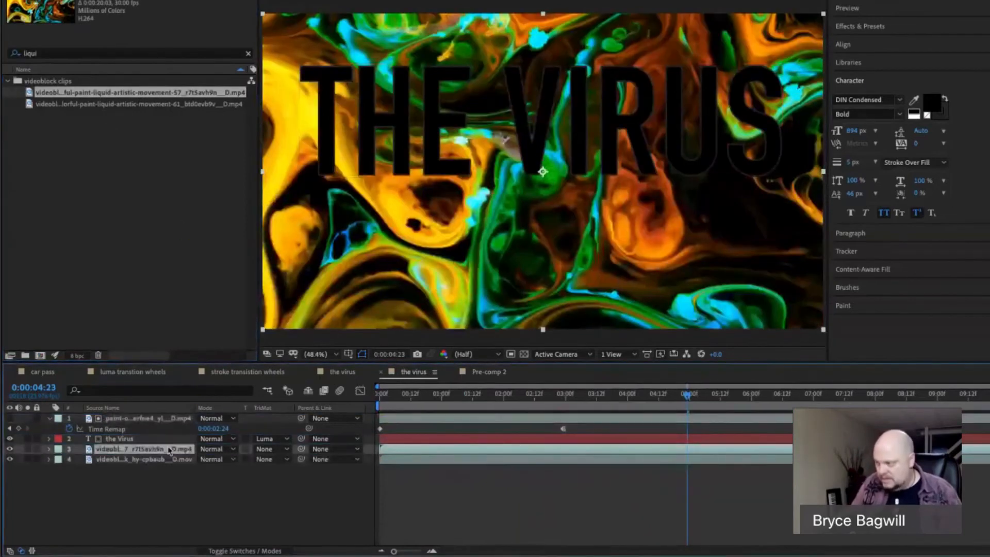
- Pre-compose the title and the liquid paint clip together, moving all attributes into the new composition
left_click(161, 440)
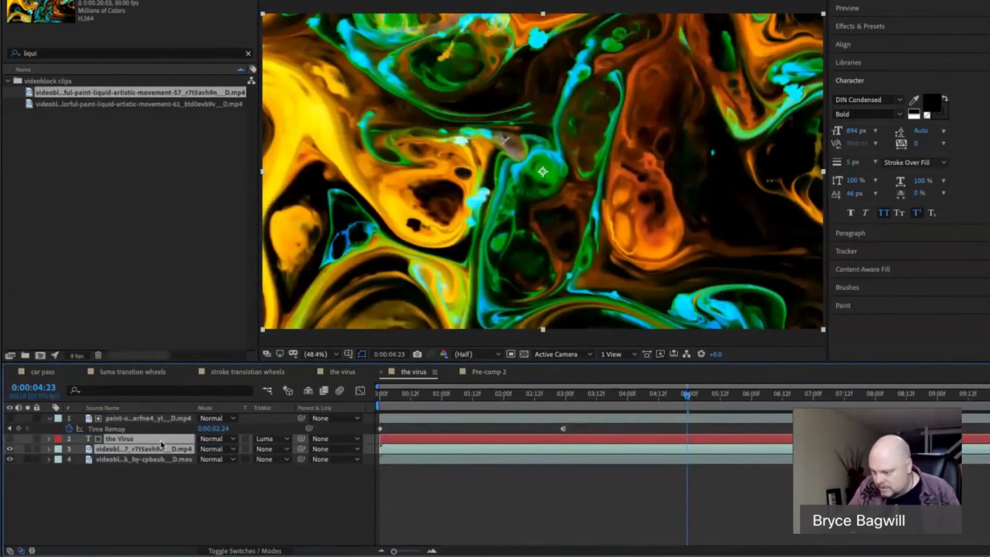
right_click(161, 444)
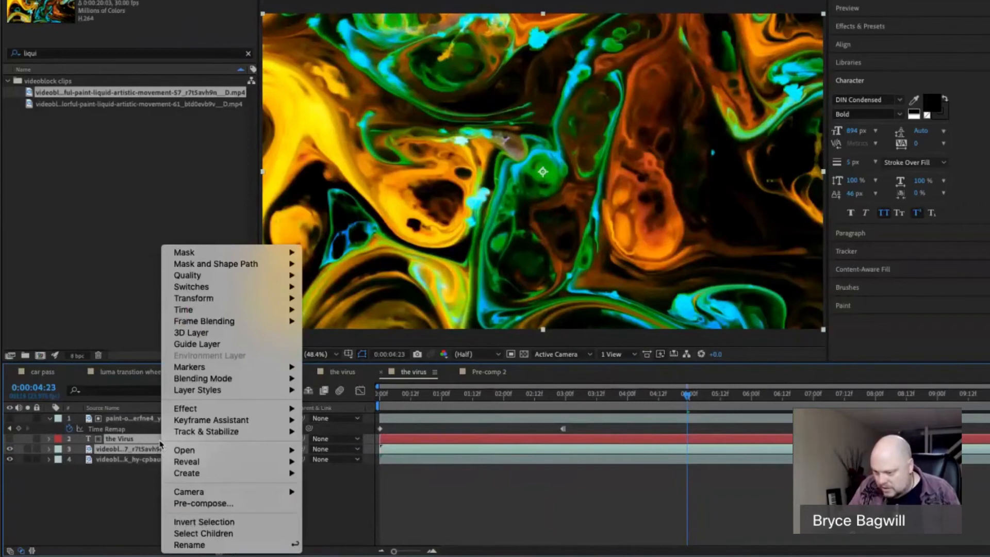
left_click(156, 445)
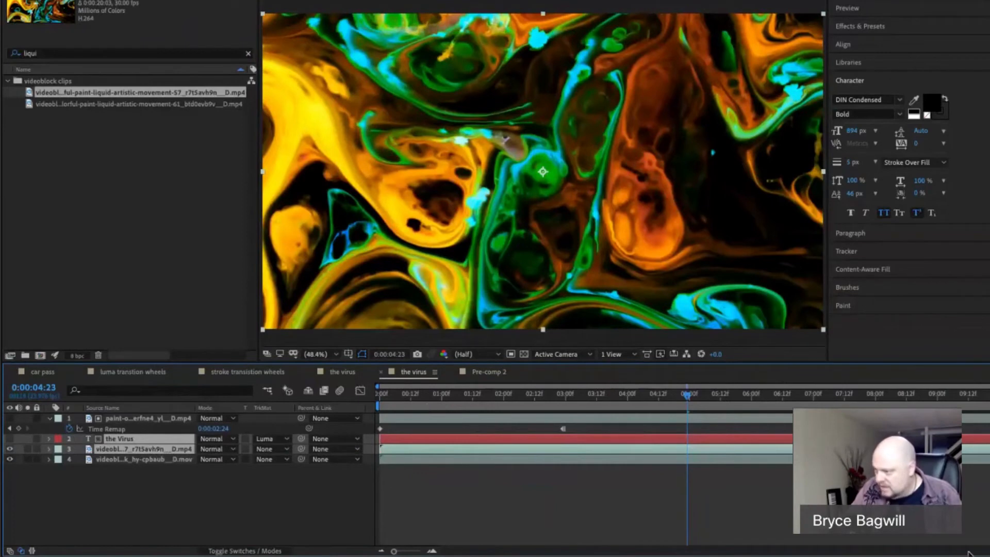
right_click(159, 443)
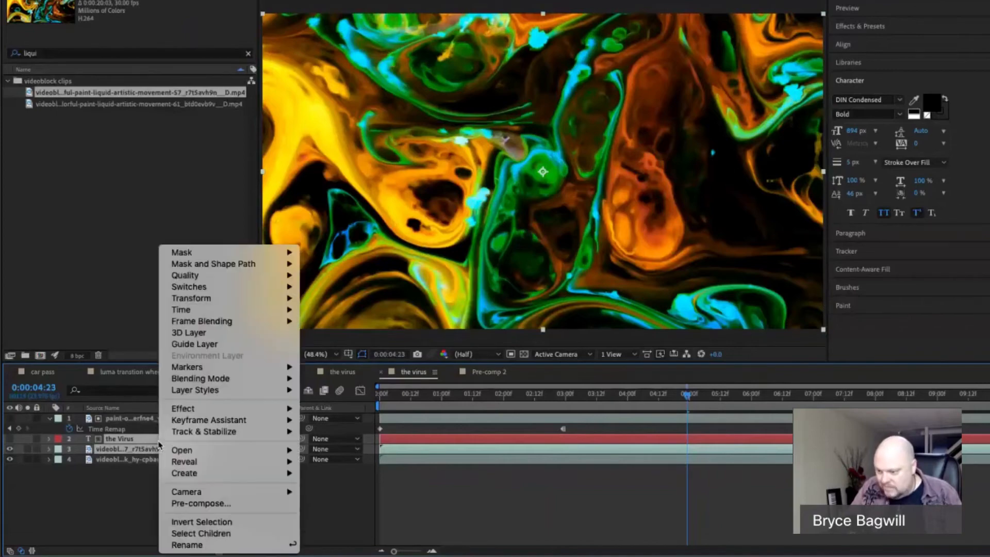
left_click(196, 505)
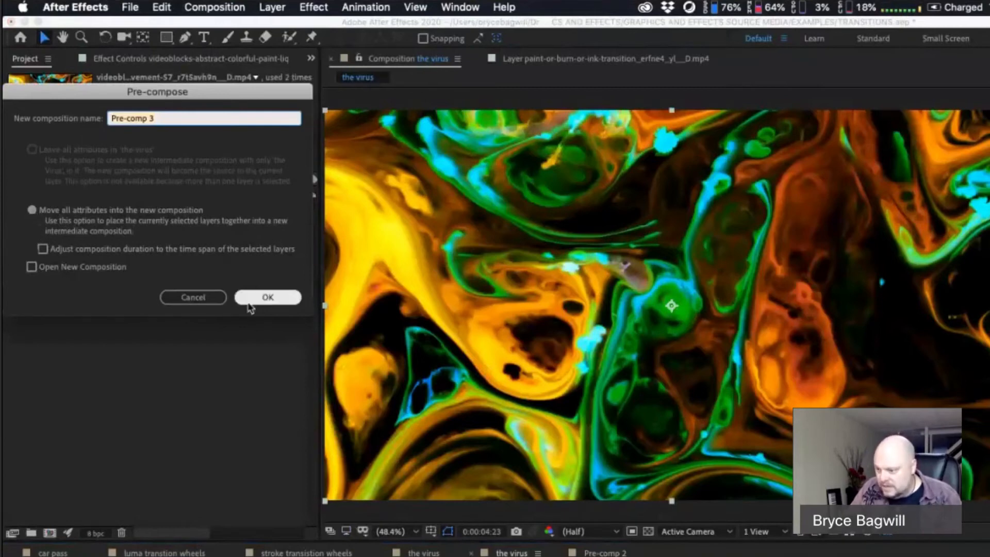
left_click(266, 297)
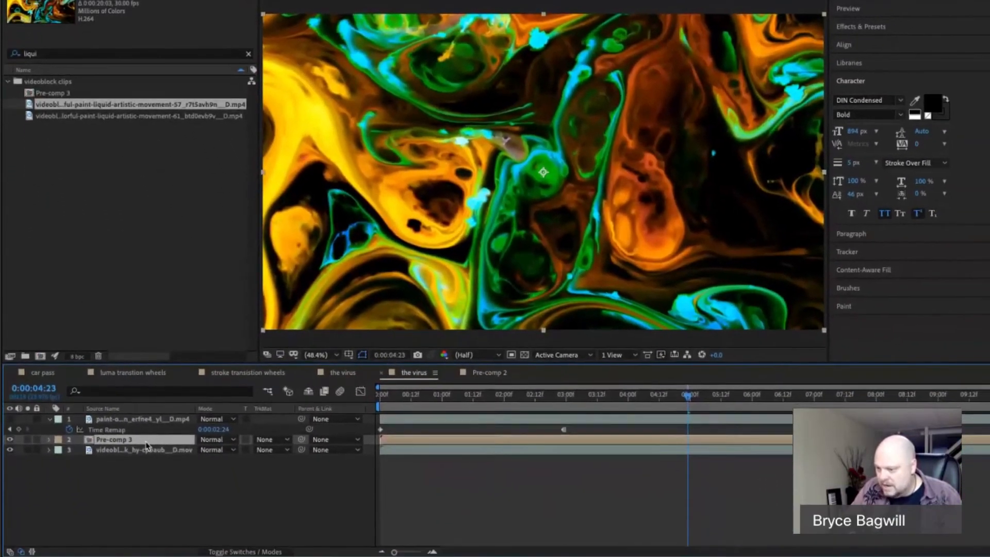
- Open Pre-comp 3, scrub it to 0:00:04:08, and compare its layers with the matte setup in Pre-comp 2
double_click(165, 553)
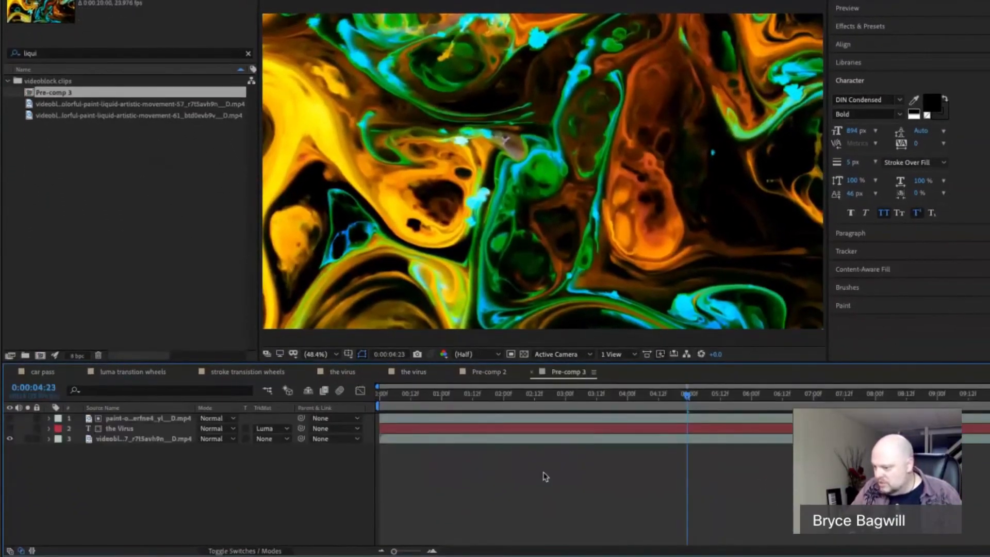
left_click_drag(684, 397, 648, 400)
left_click(489, 372)
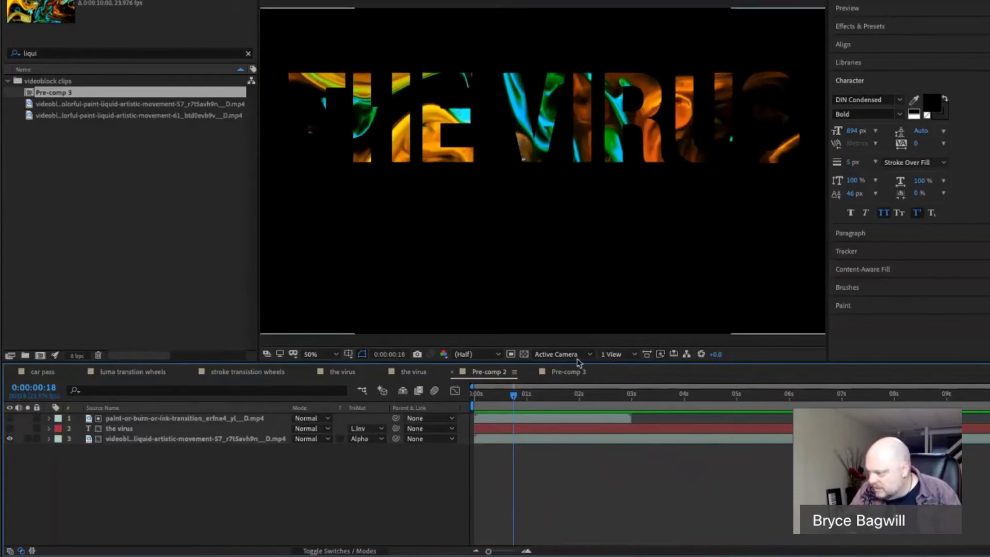
left_click(566, 377)
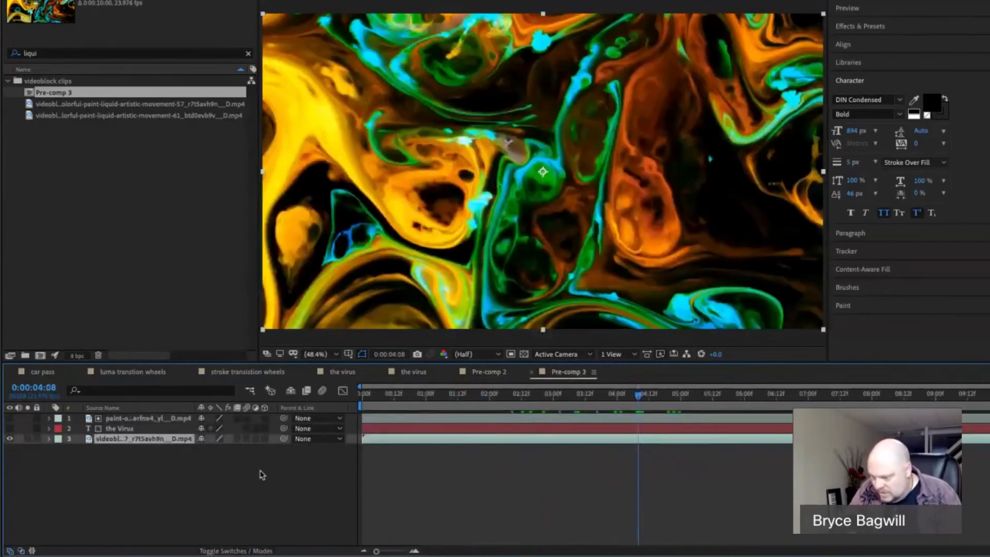
- Set the liquid paint layer's track matte to Alpha Matte "the Virus" in Pre-comp 3, and review the matte options
left_click(185, 442)
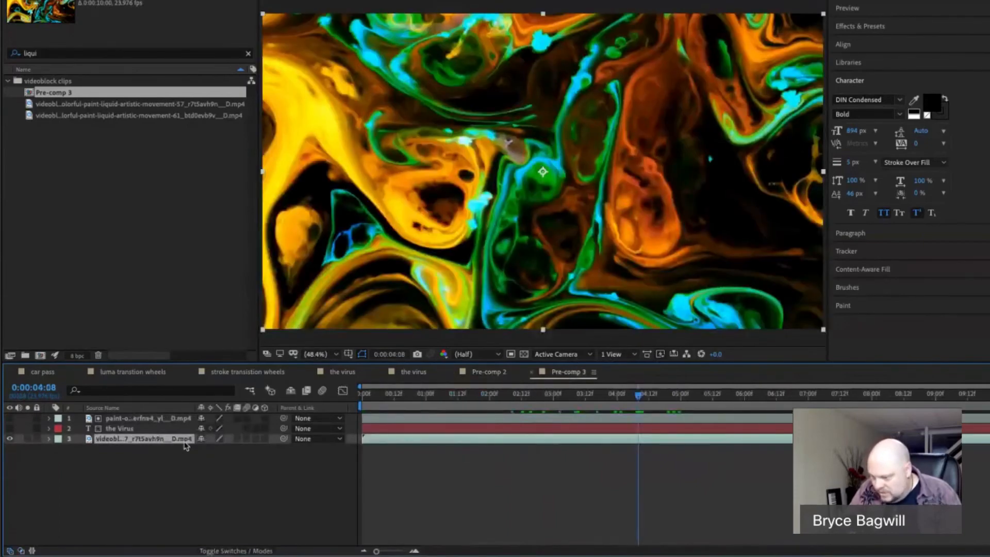
left_click(248, 550)
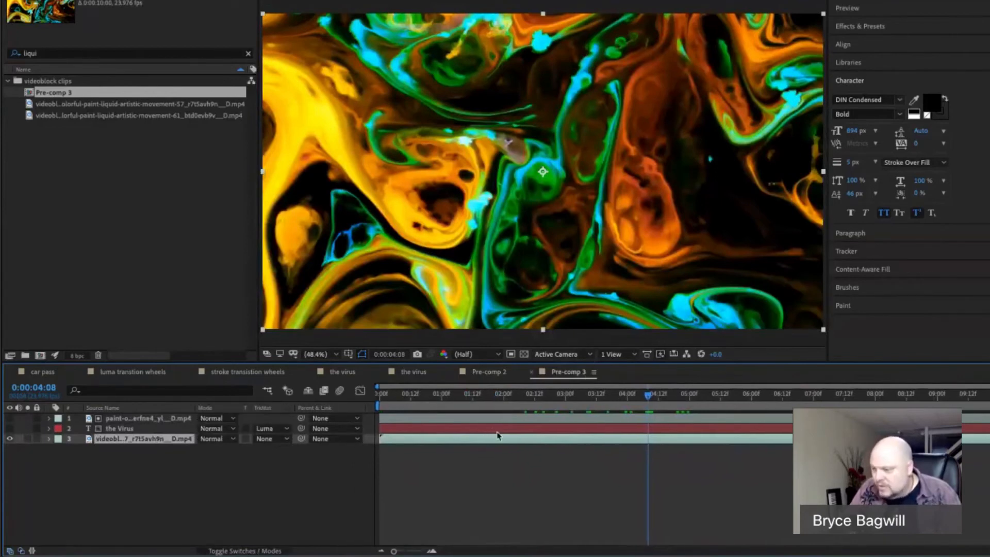
left_click(287, 439)
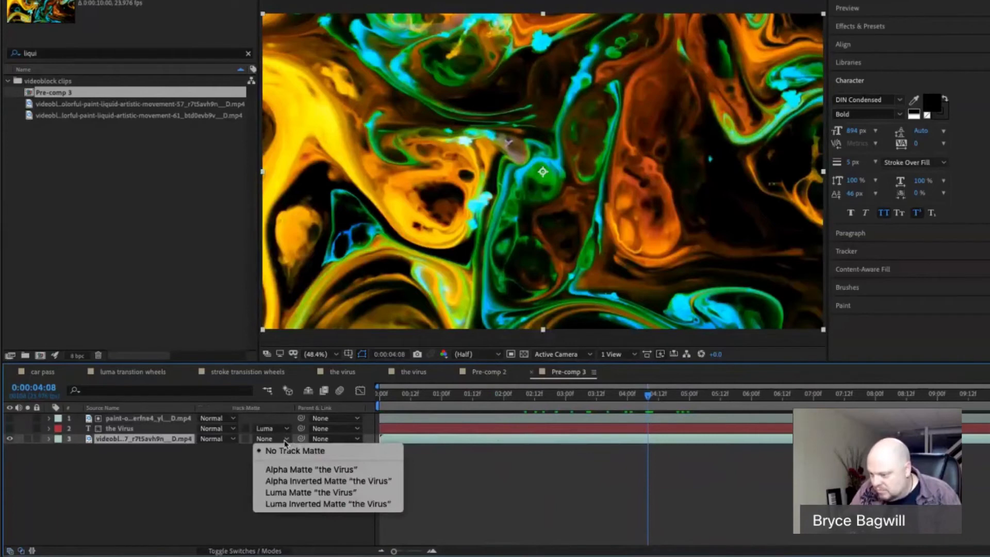
left_click(298, 470)
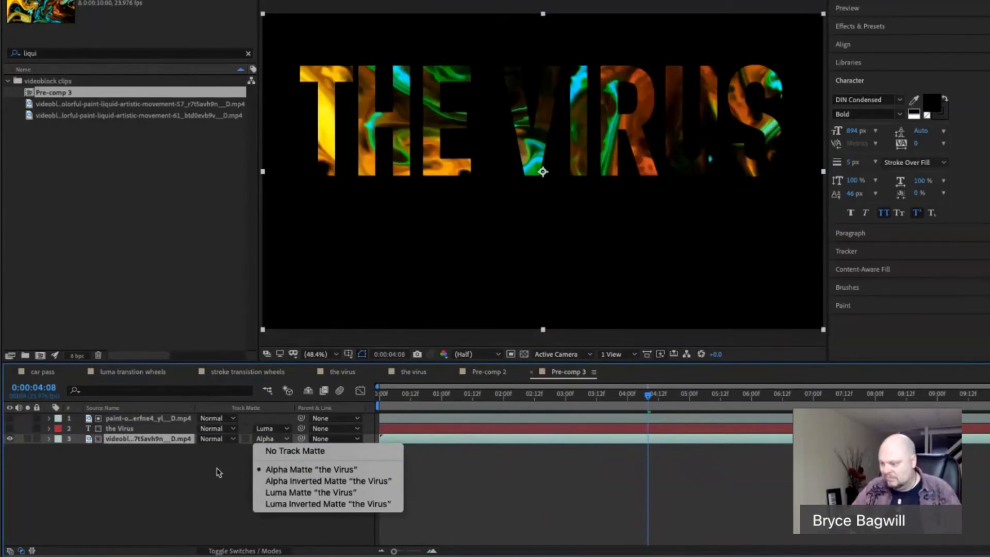
left_click(273, 477)
left_click(281, 439)
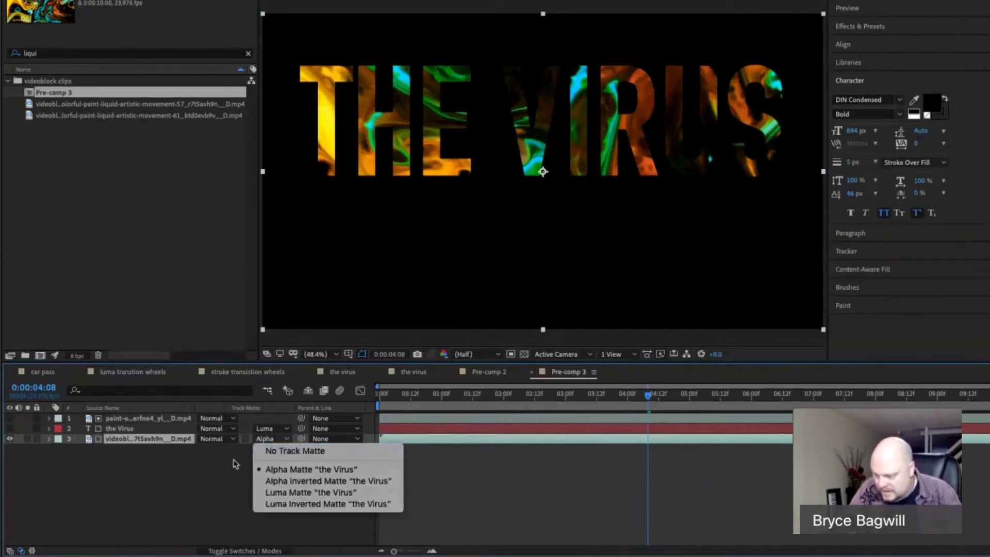
left_click(184, 447)
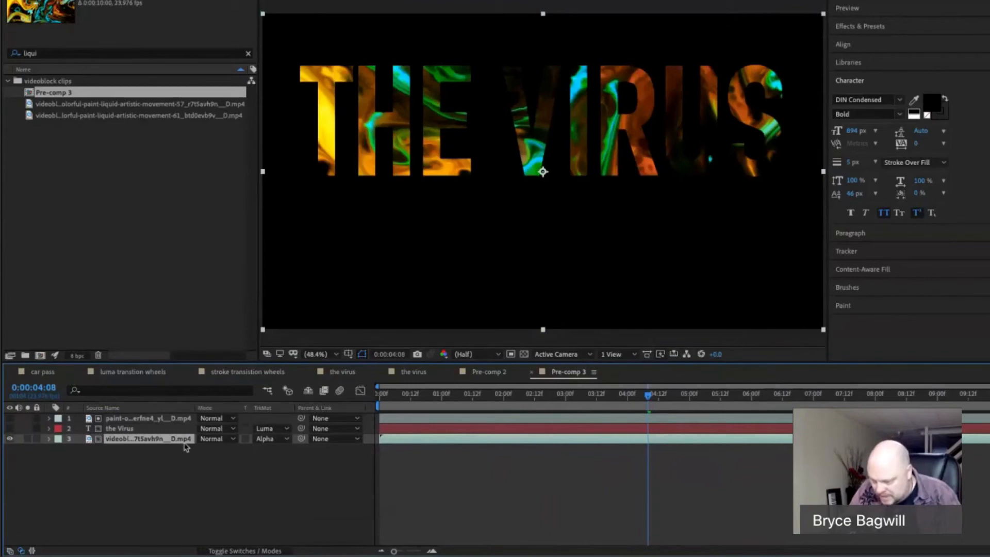
- Scrub Pre-comp 3 from 0:00:01:12 back to 0:00:00:00 to check the liquid paint inside the title letters
left_click(471, 395)
left_click_drag(472, 398, 473, 398)
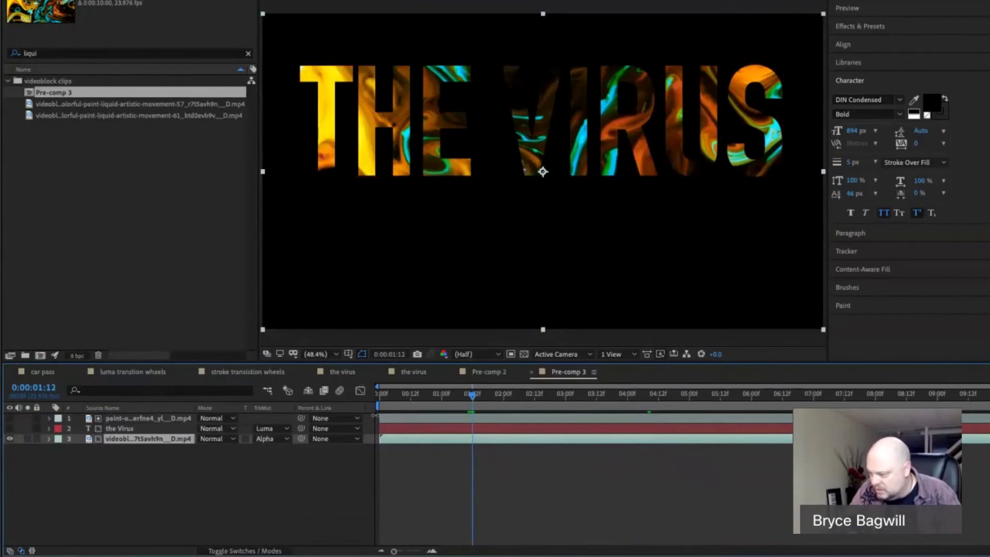
left_click_drag(418, 398, 381, 420)
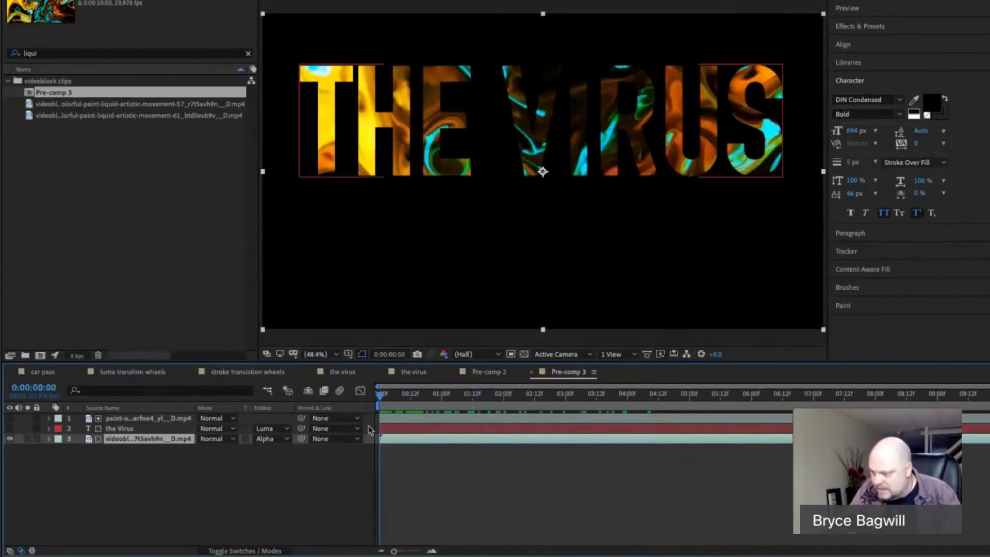
- Preview Pre-comp 3, then play "the virus" composition and scrub back to 0:00:00:00 to check the paint-filled title over the arch
key("space")
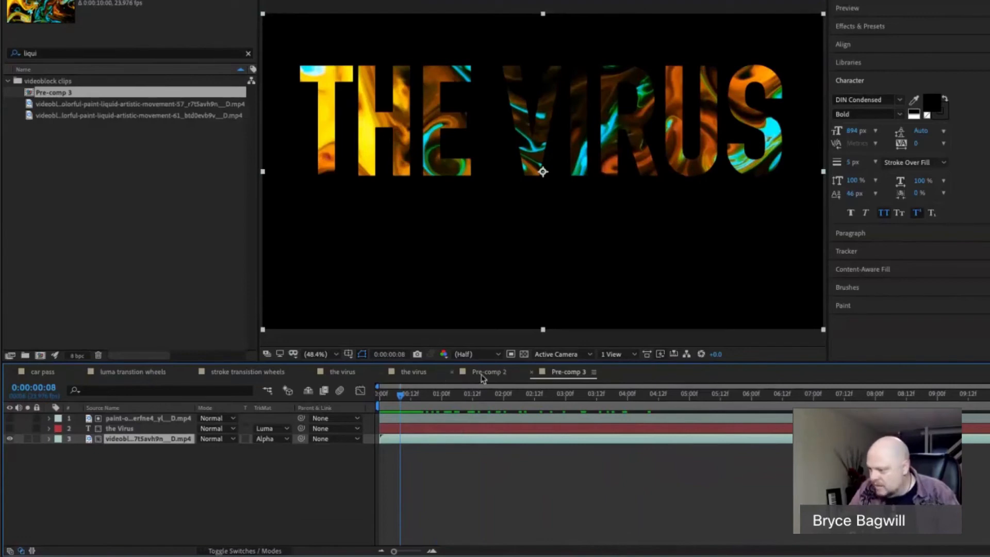
left_click(432, 377)
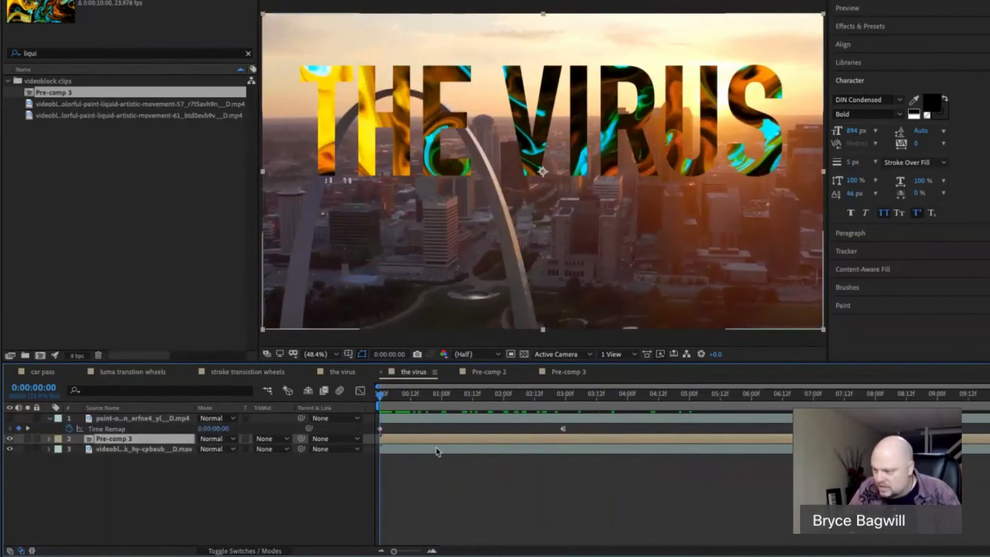
key("space")
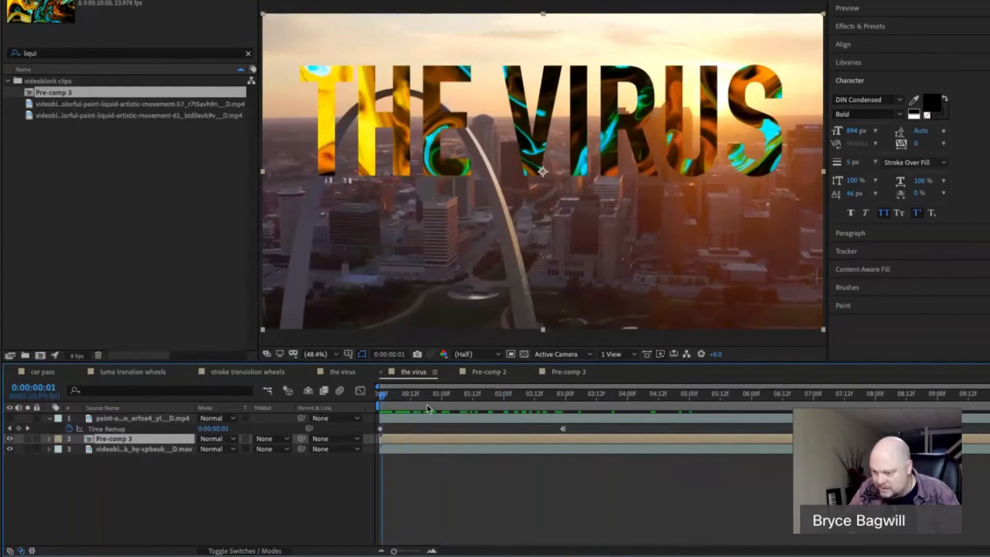
left_click_drag(549, 411, 375, 408)
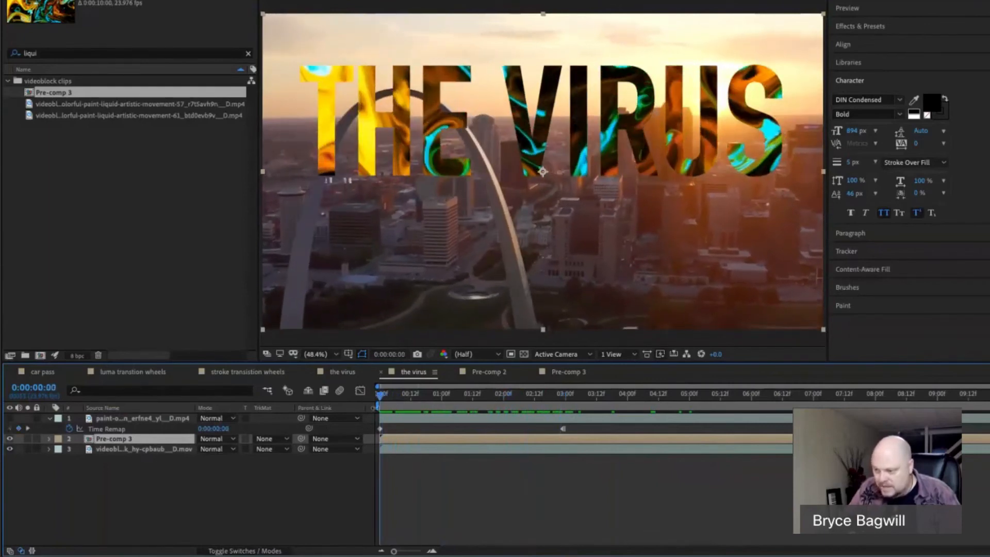
- Set the Pre-comp 3 layer's track matte to Luma Matte "paint-or-burn-or-ink-transition_erfne4_yl__D.mp4" in the new "the virus" composition
left_click(287, 440)
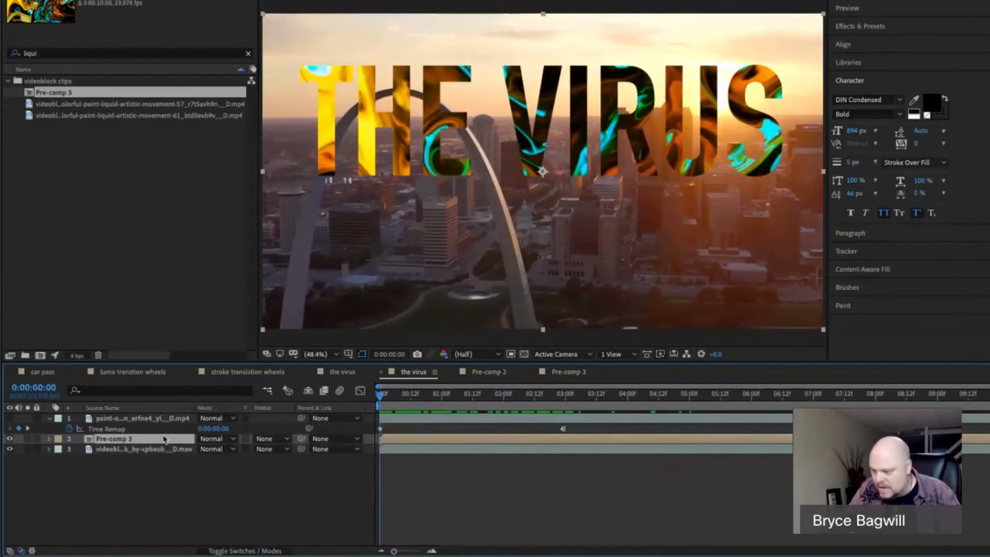
left_click(231, 461)
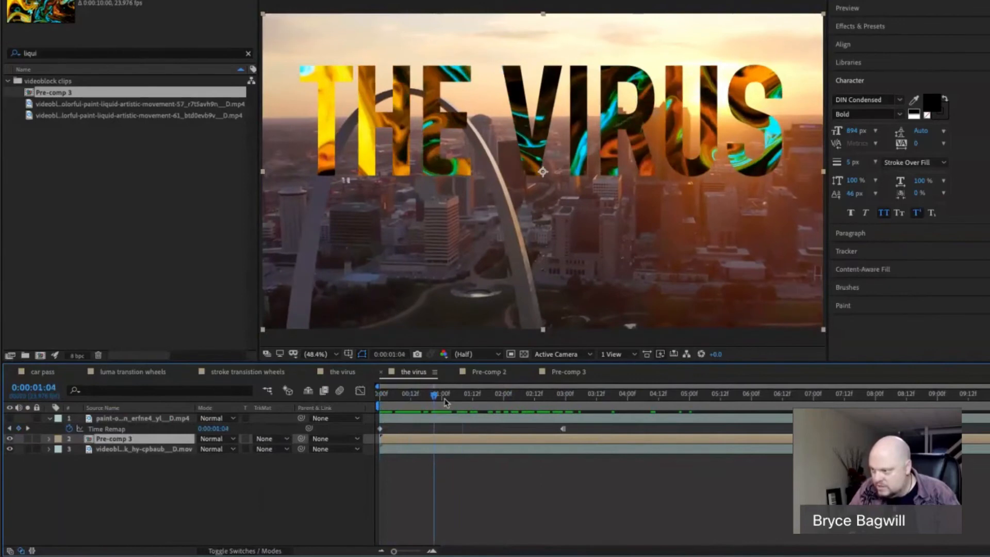
left_click_drag(446, 401, 365, 410)
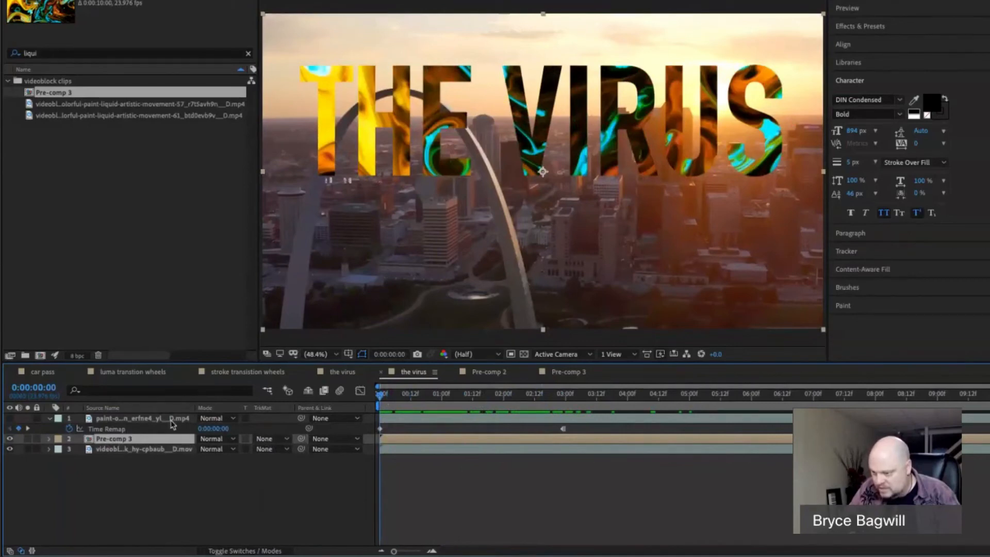
left_click(287, 441)
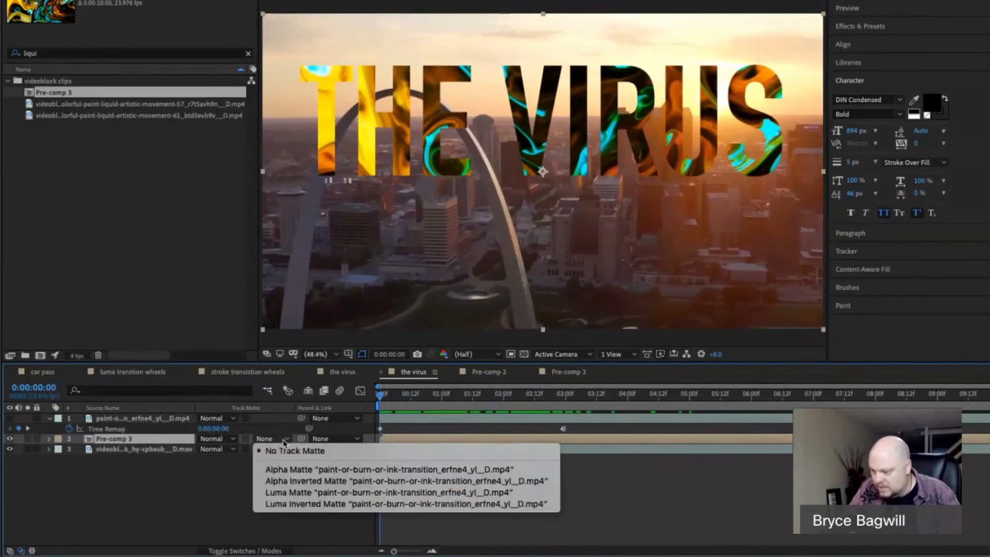
left_click(287, 493)
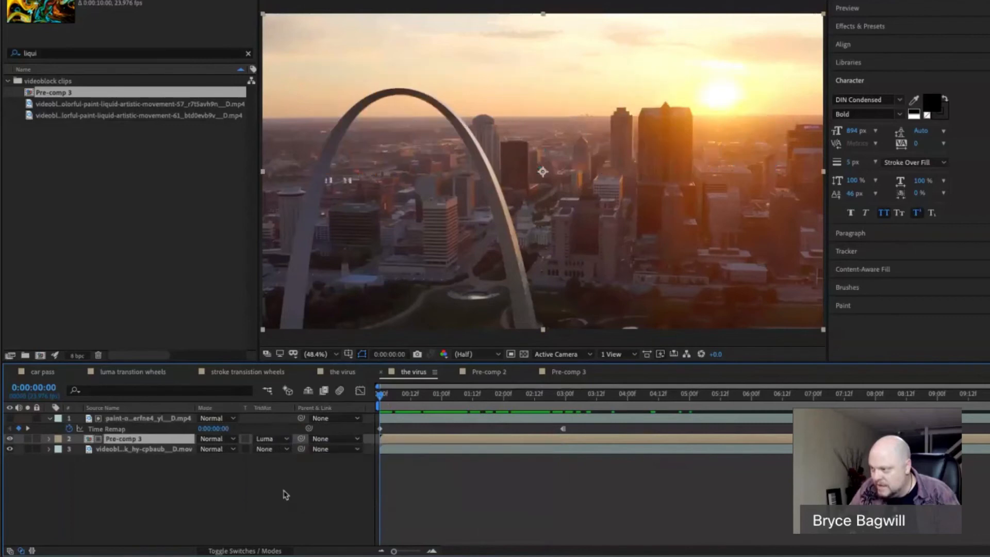
- Scrub to 0:00:00:12, compare with the original "the virus" composition, and play the new title's paint reveal
mouse_move(382, 395)
left_mouse_down()
mouse_move(527, 410)
mouse_move(545, 410)
mouse_move(550, 398)
mouse_move(380, 411)
mouse_move(421, 397)
mouse_move(538, 397)
mouse_move(392, 403)
mouse_move(568, 403)
mouse_move(410, 404)
left_mouse_up()
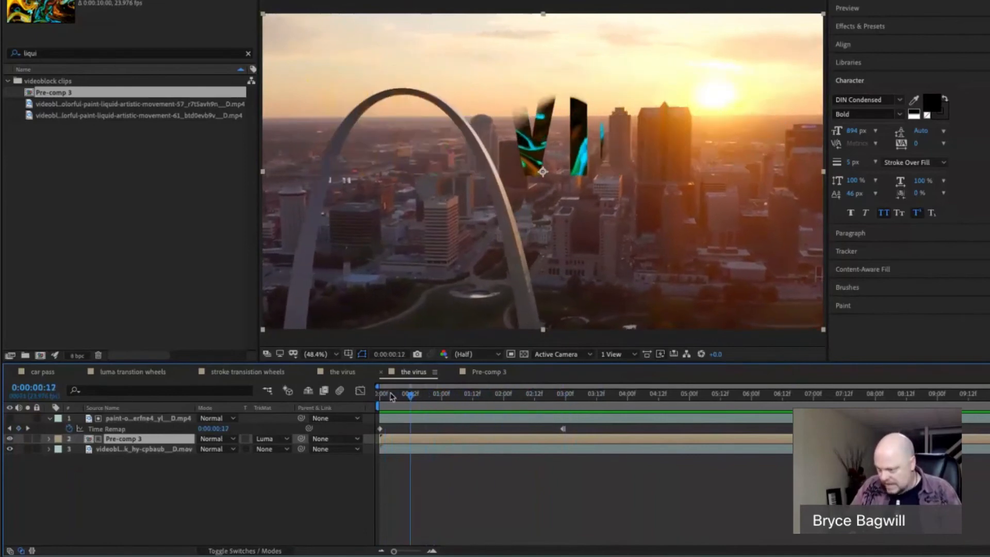
left_click(344, 372)
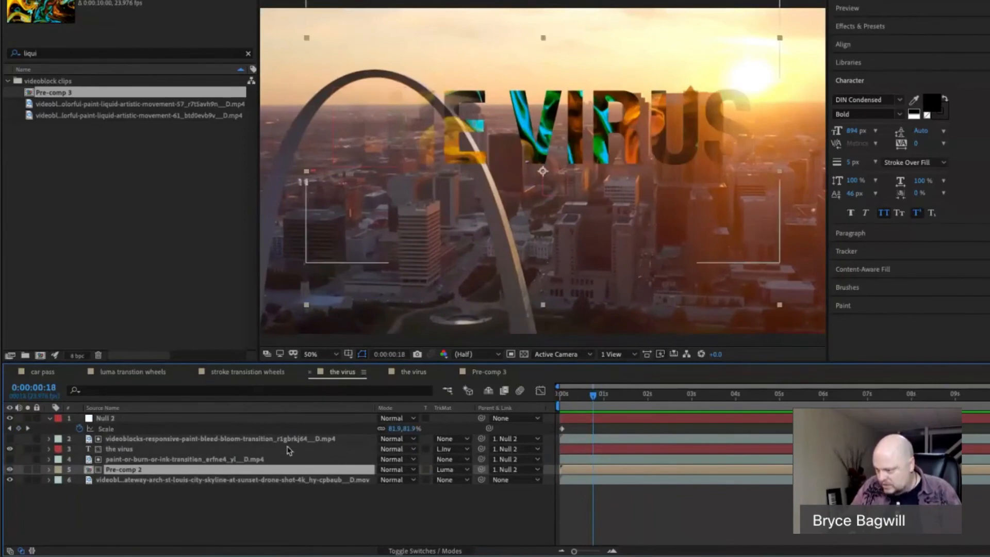
left_click(412, 372)
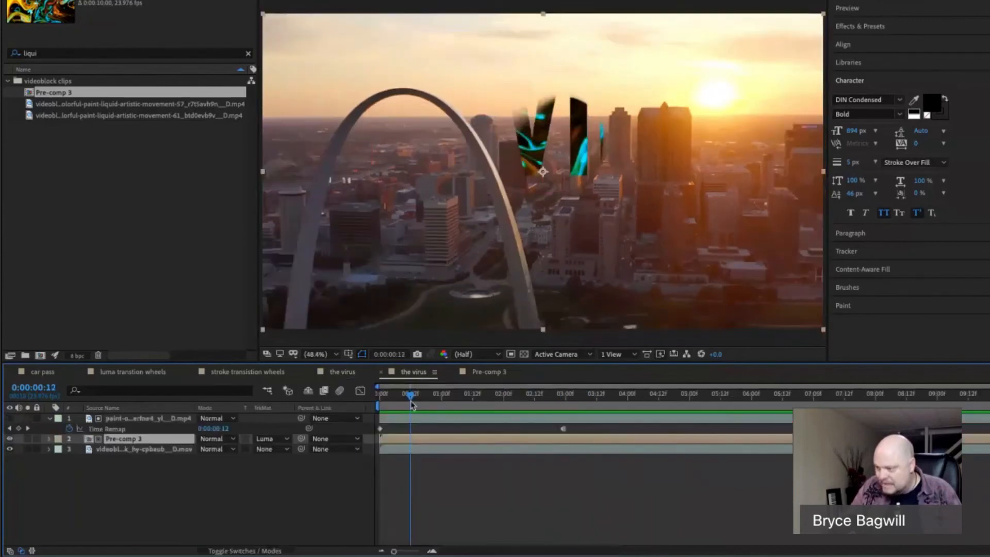
key("space")
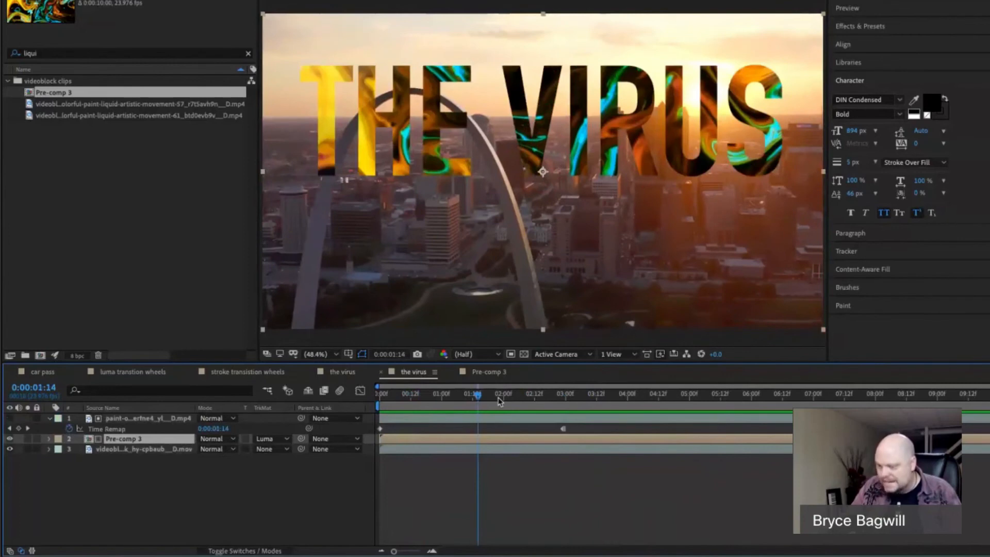
key("space")
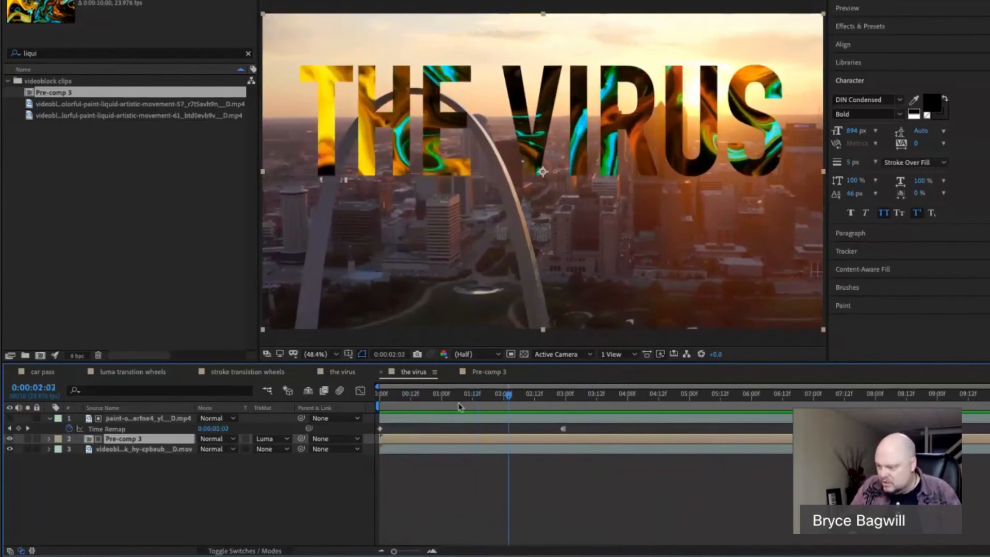
- Copy the "the Virus" text layer from Pre-comp 3 into the new "the virus" composition above the paint transition clip
left_click(488, 372)
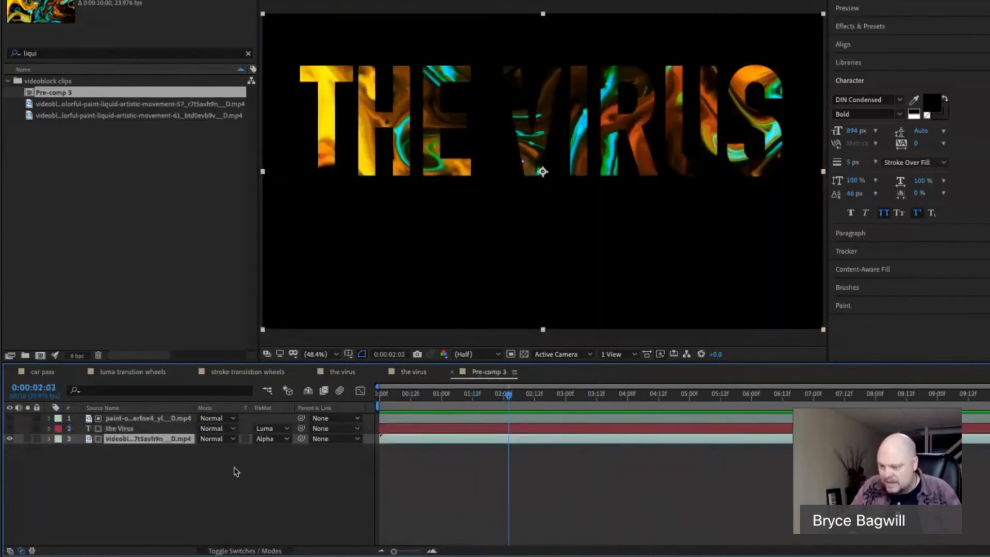
left_click(124, 432)
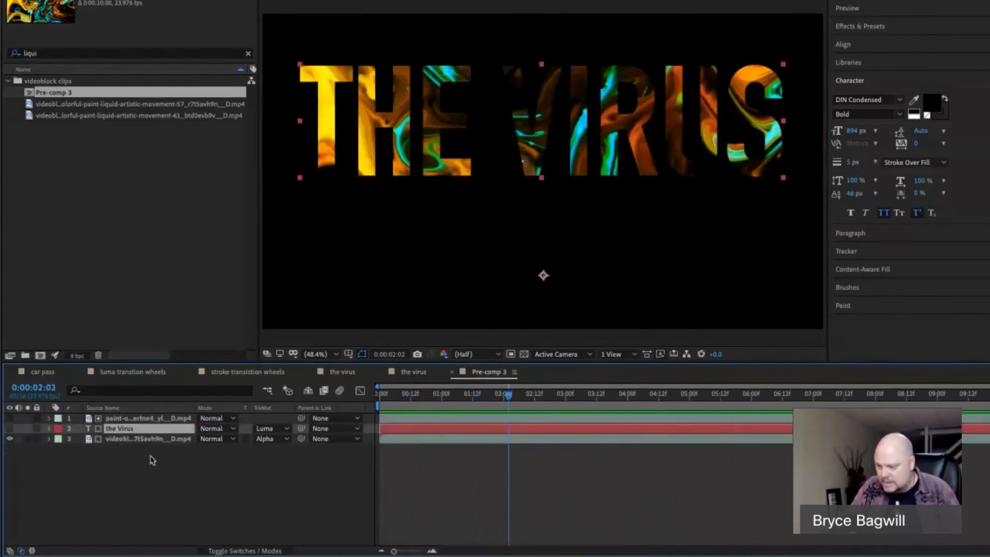
left_click(421, 373)
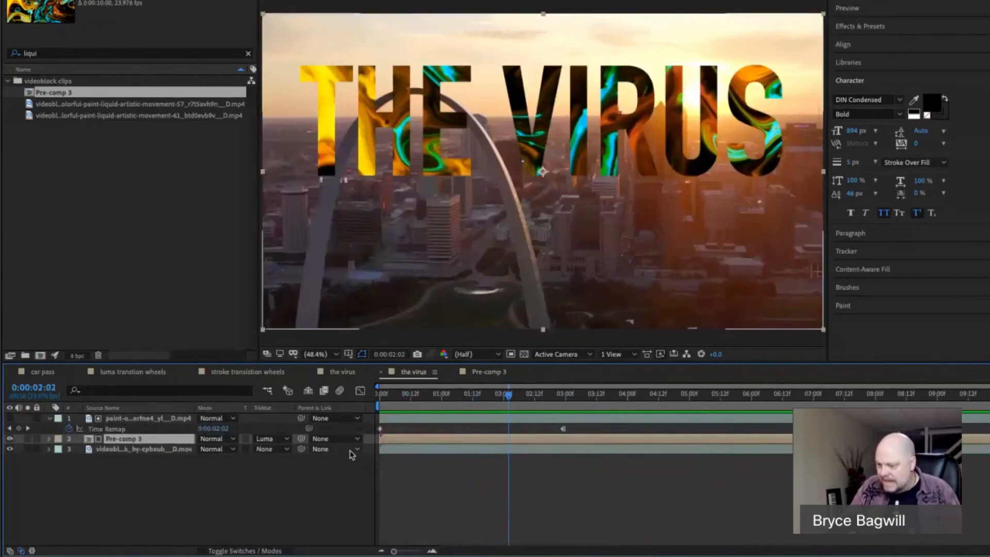
left_click(239, 479)
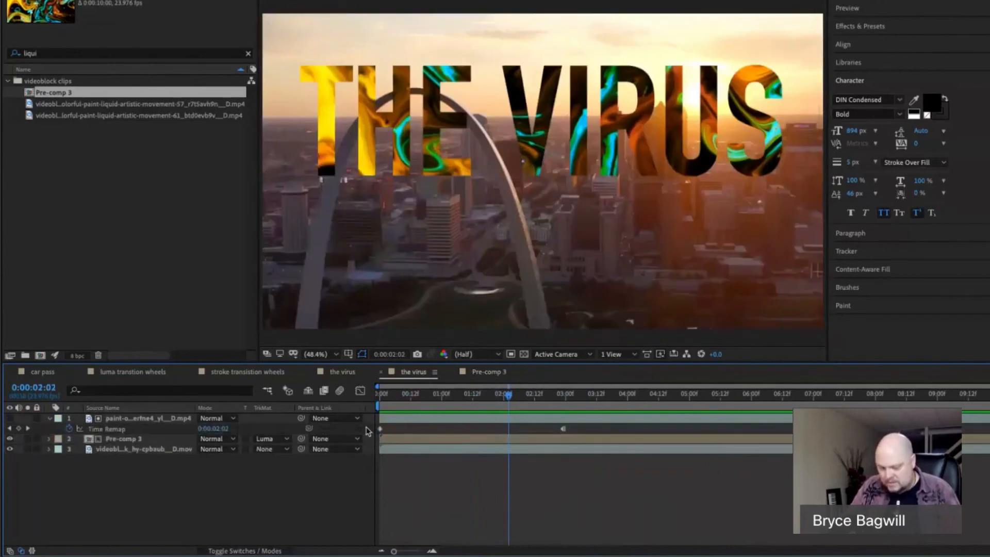
left_click(341, 451)
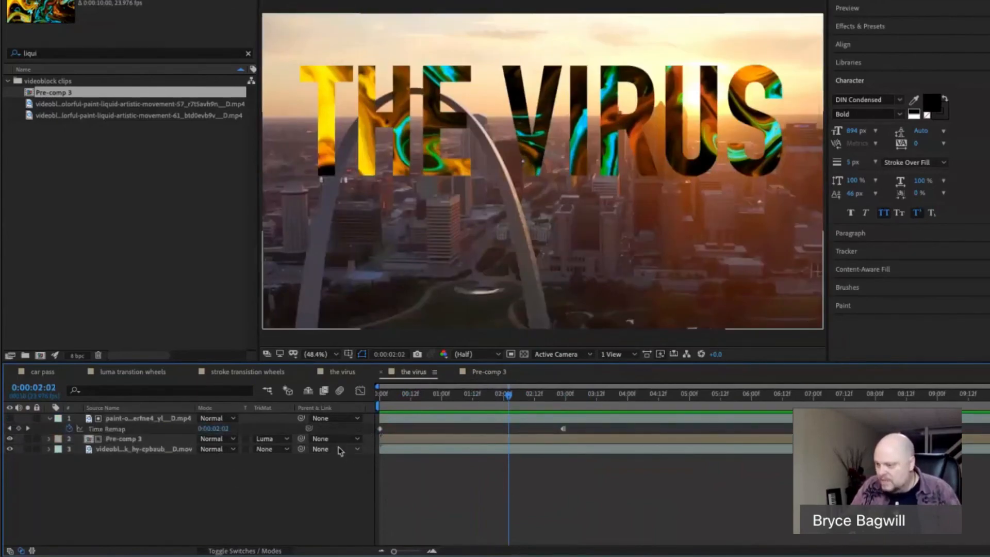
key("ctrl+v")
left_click_drag(407, 396, 493, 407)
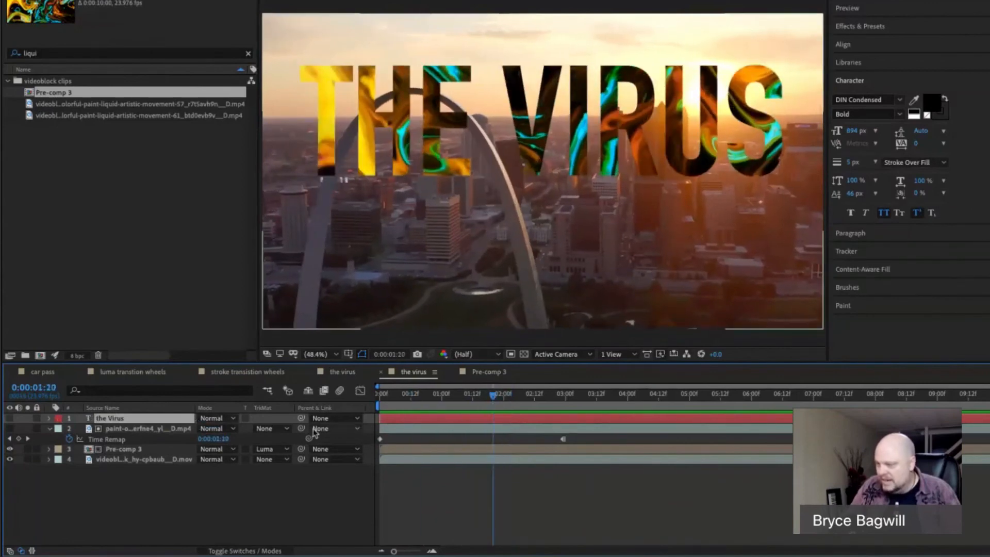
- Make the pasted black title layer visible and scrub between 0:00:00:12 and 0:00:01:12 to check it over the footage
left_click(10, 418)
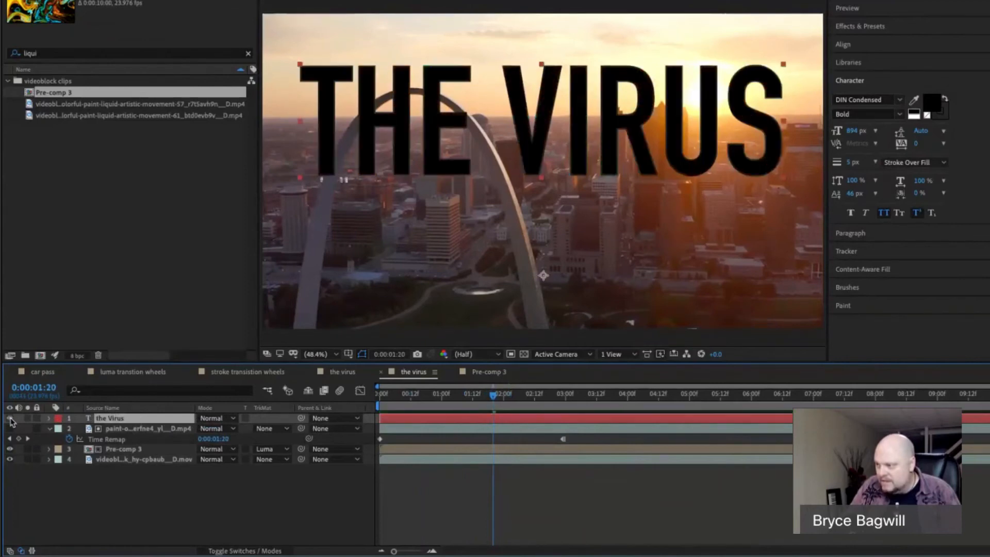
left_click(9, 419)
left_click(9, 419)
left_click_drag(493, 407, 411, 407)
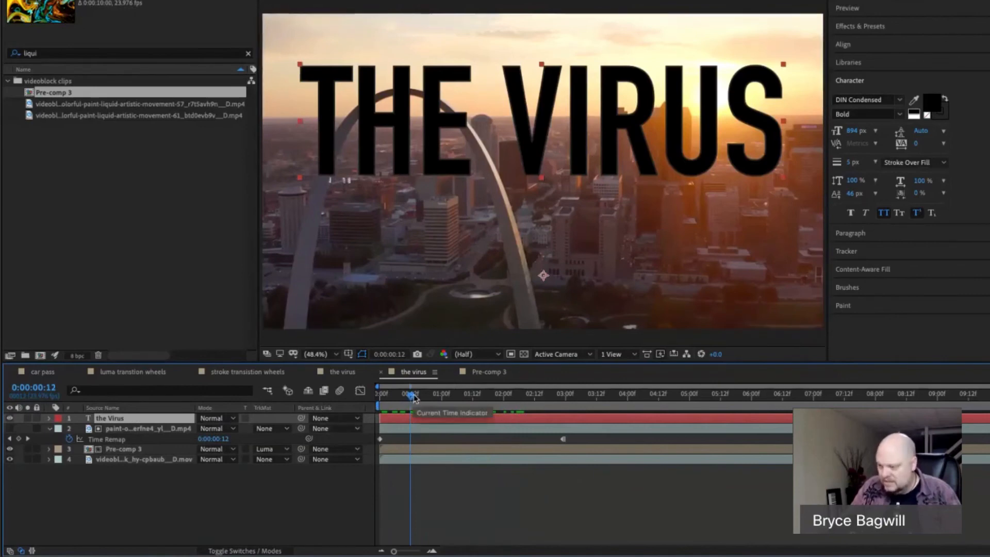
key("Page_Down")
key("Page_Down")
left_click_drag(428, 401, 472, 400)
- Toggle the black title's visibility at 0:00:01:12 to compare it with the paint-filled title, and play the composition with it visible
left_click(11, 420)
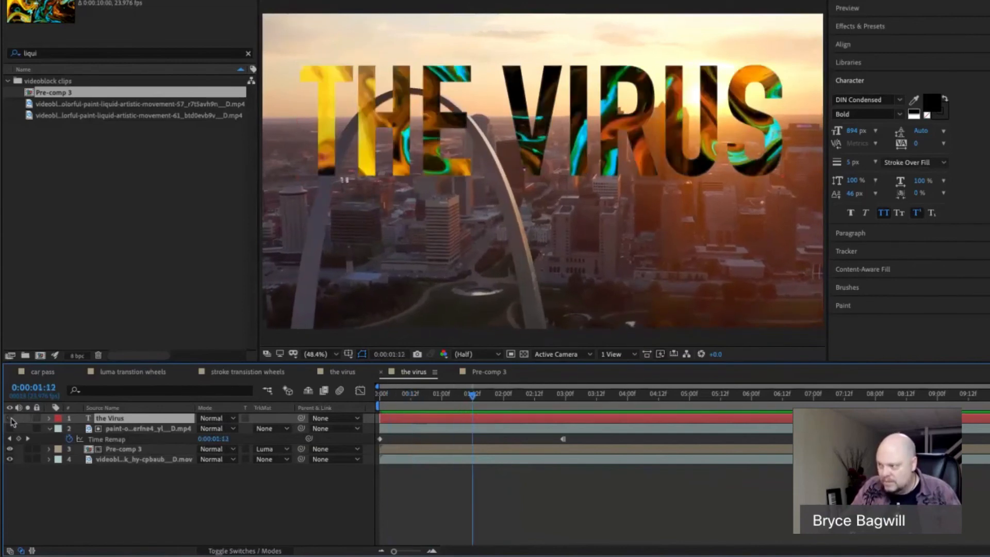
left_click(11, 420)
left_click(12, 420)
left_click(11, 421)
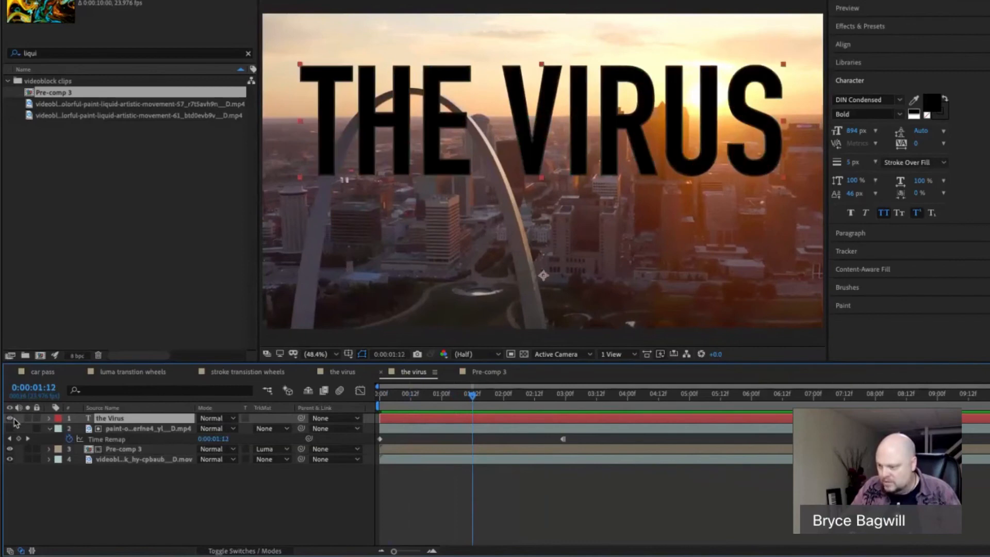
key("Page_Up")
key("space")
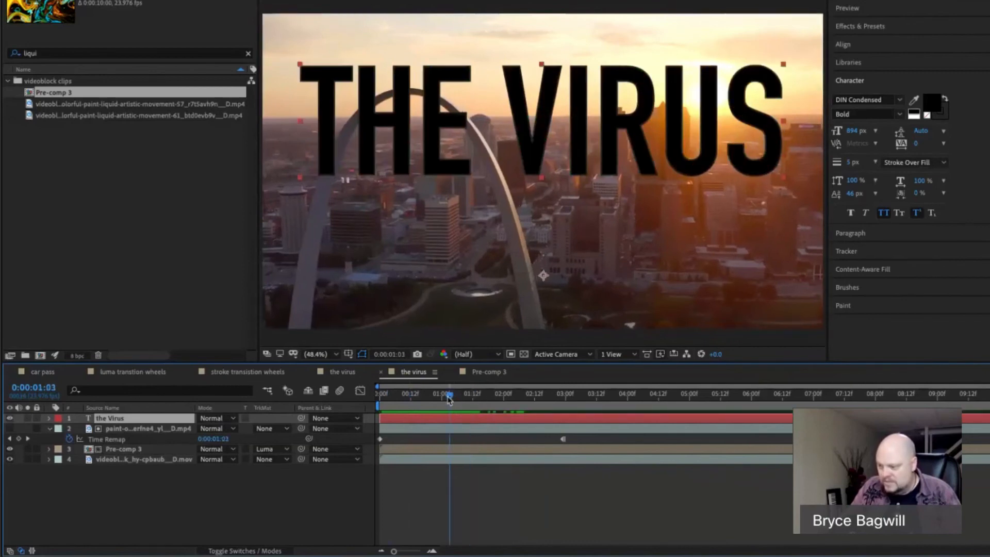
key("space")
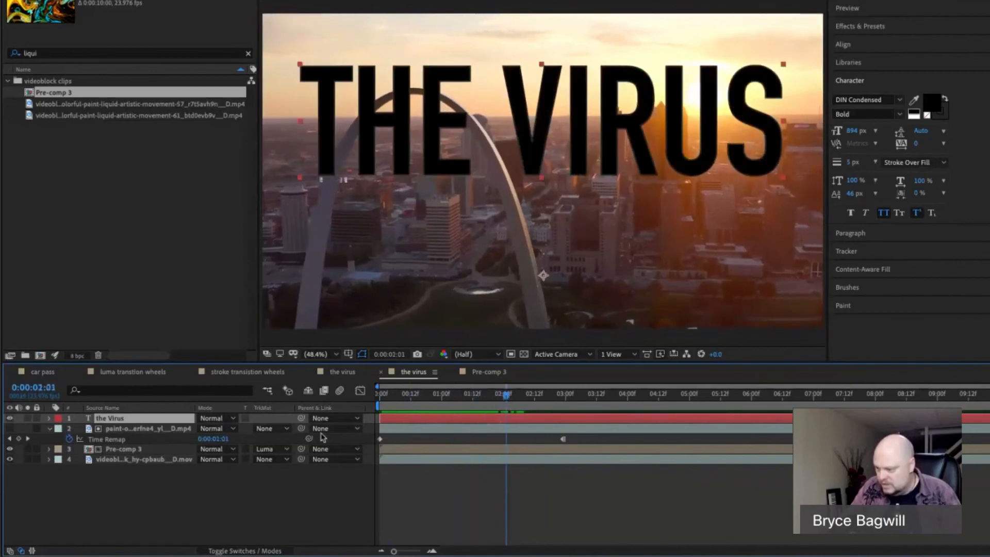
- Identify the matte clip above the title in the original "the virus" composition and search the project for "bleed"
left_click(342, 371)
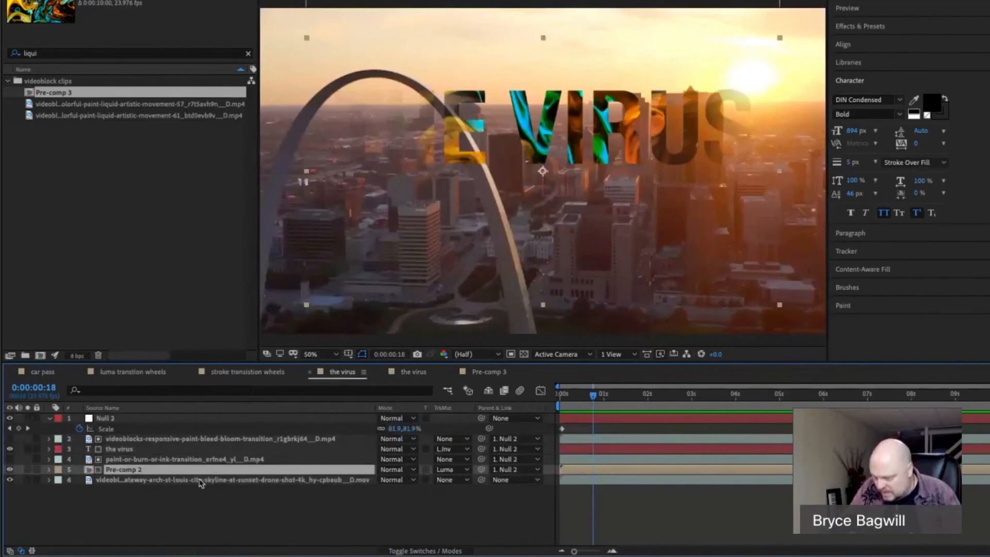
left_click(233, 440)
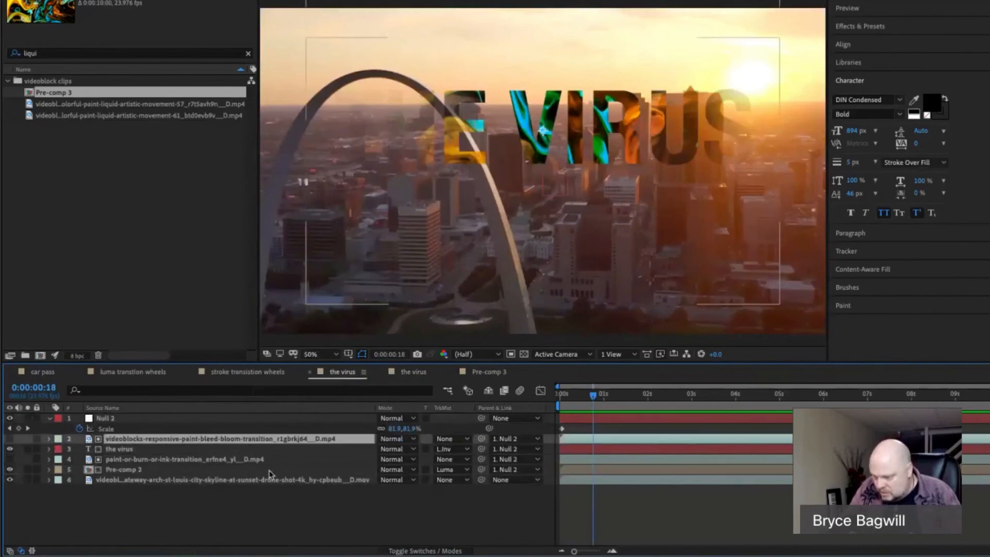
left_click(248, 53)
left_click(230, 55)
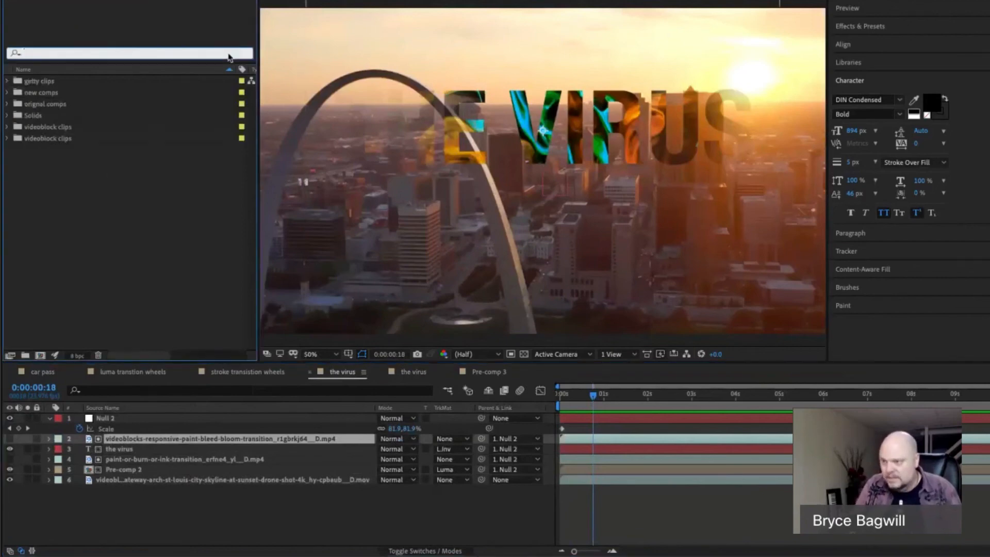
type("bleed")
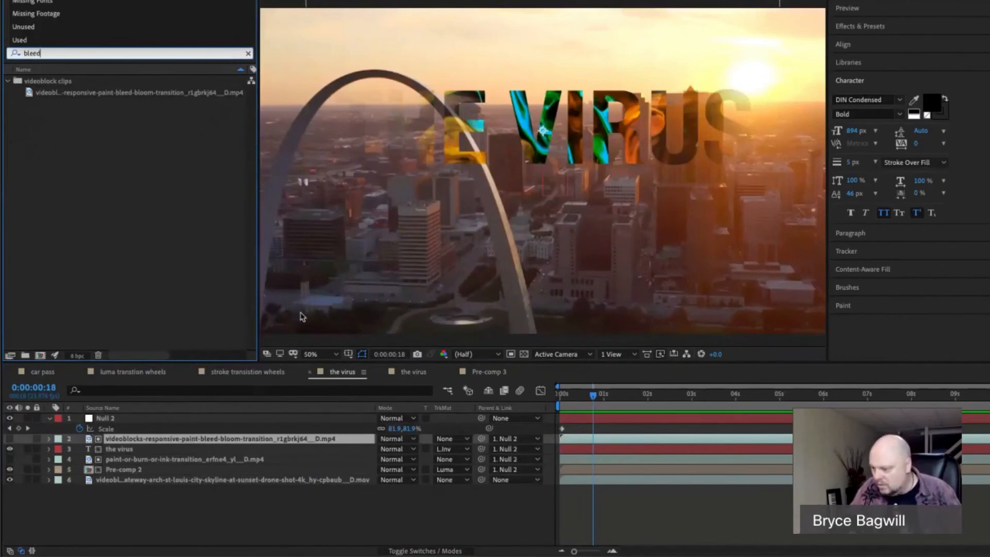
- Add the paint-bleed-bloom transition clip above the black title in the new "the virus" composition, and scrub to 0:00:02:20 to check its bloom
left_click(407, 372)
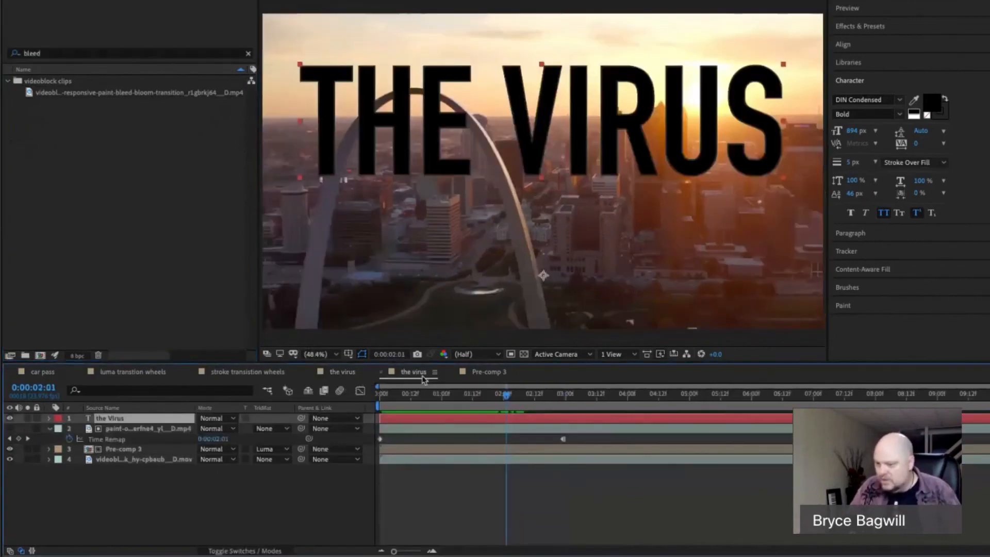
mouse_move(86, 93)
left_mouse_down()
mouse_move(162, 436)
mouse_move(151, 420)
left_mouse_up()
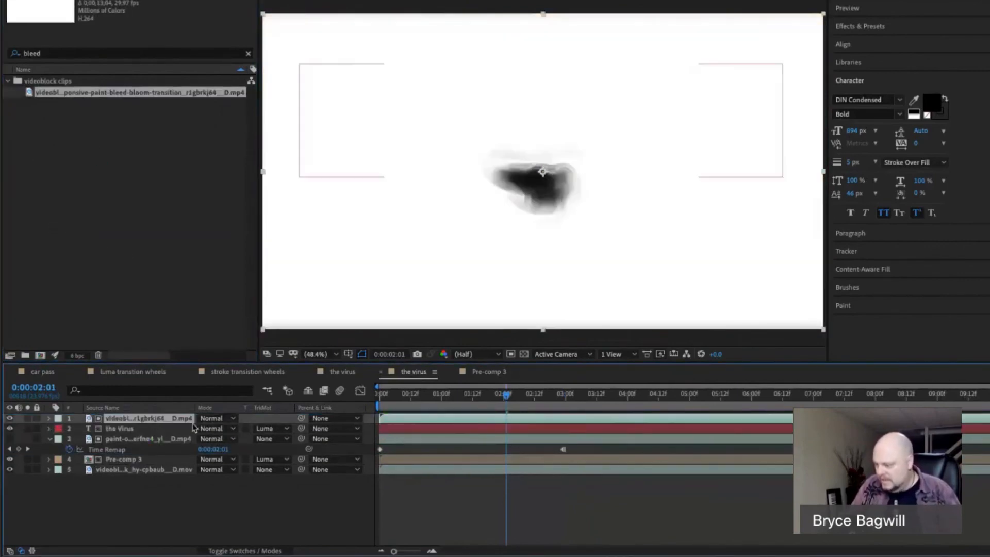
mouse_move(495, 399)
left_mouse_down()
mouse_move(464, 399)
mouse_move(661, 401)
mouse_move(442, 400)
left_mouse_up()
mouse_move(615, 406)
left_mouse_down()
mouse_move(785, 401)
mouse_move(464, 401)
mouse_move(587, 400)
mouse_move(508, 403)
left_mouse_up()
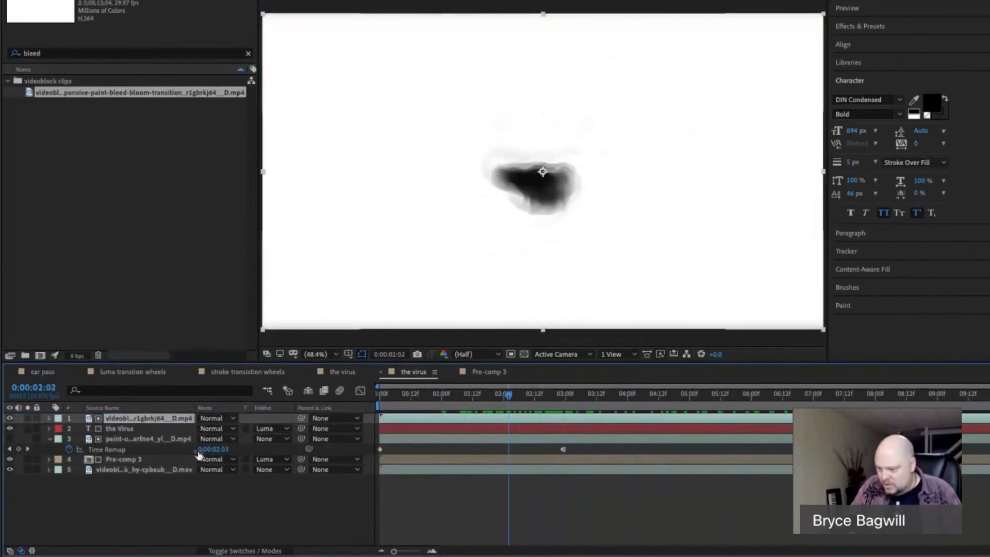
left_click(145, 431)
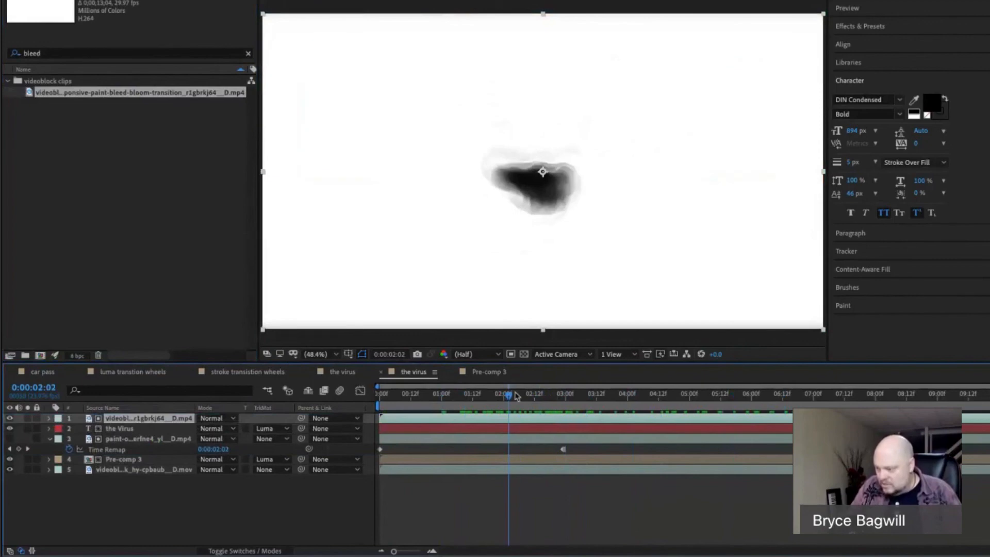
left_click_drag(511, 397, 558, 400)
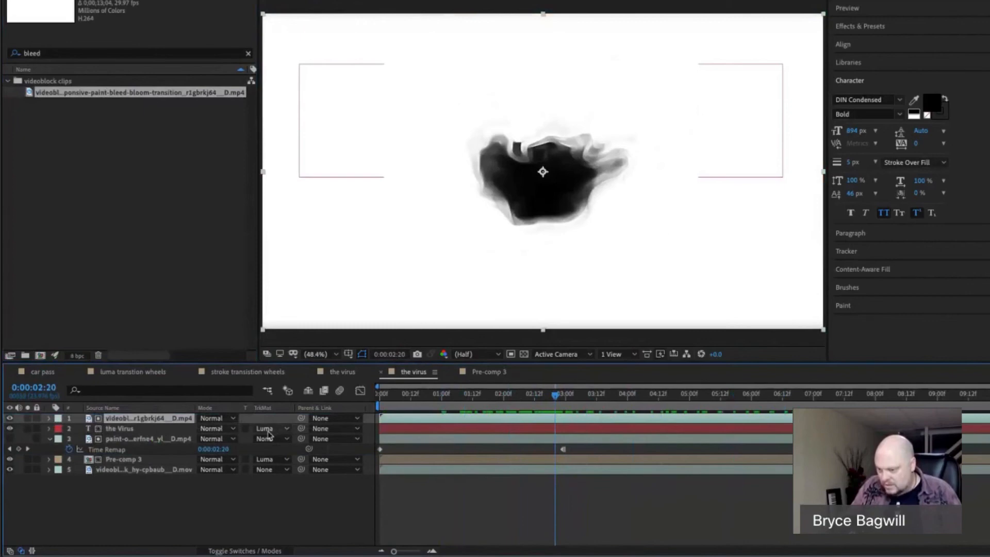
- Check the title's track matte setting in the original "the virus" composition, and select the black title in the new one
left_click(186, 431)
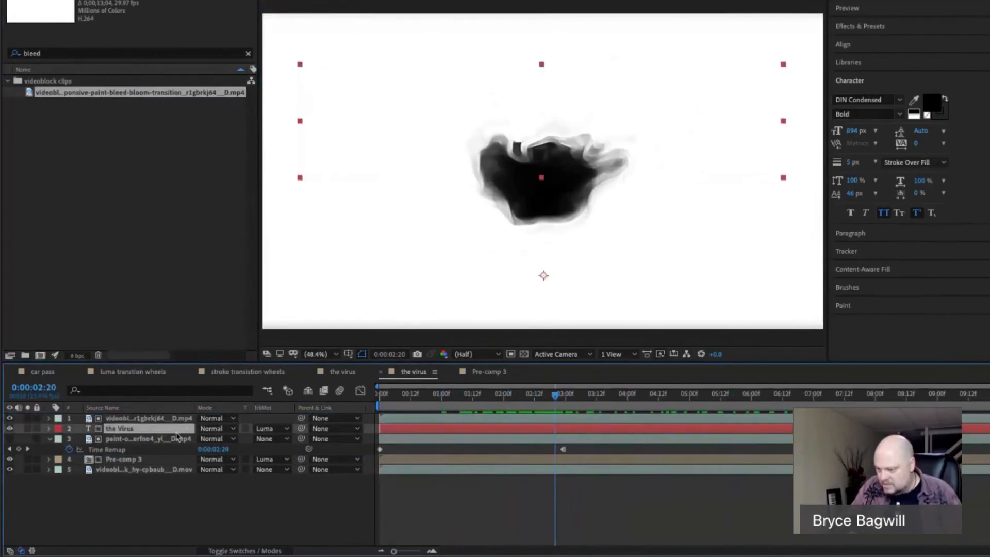
left_click(284, 432)
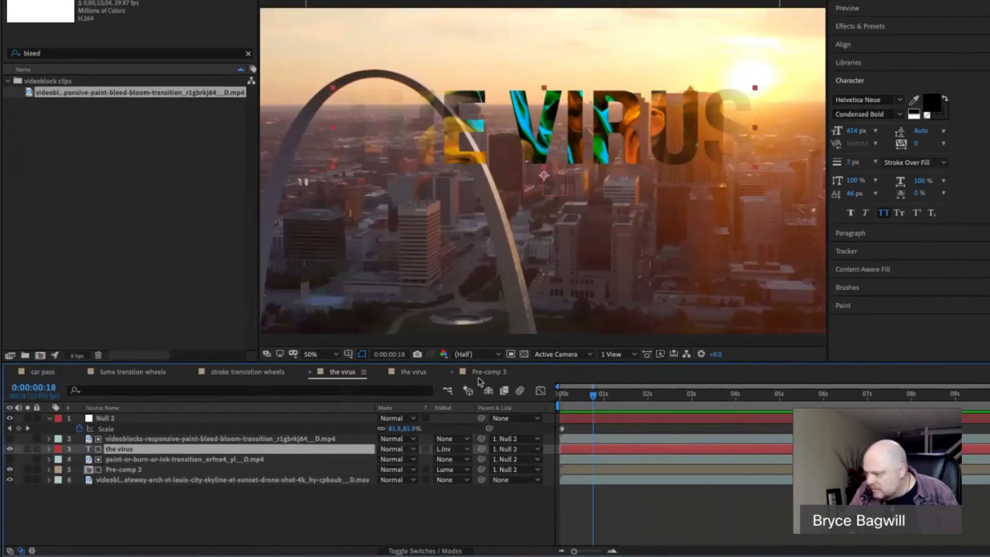
left_click(415, 372)
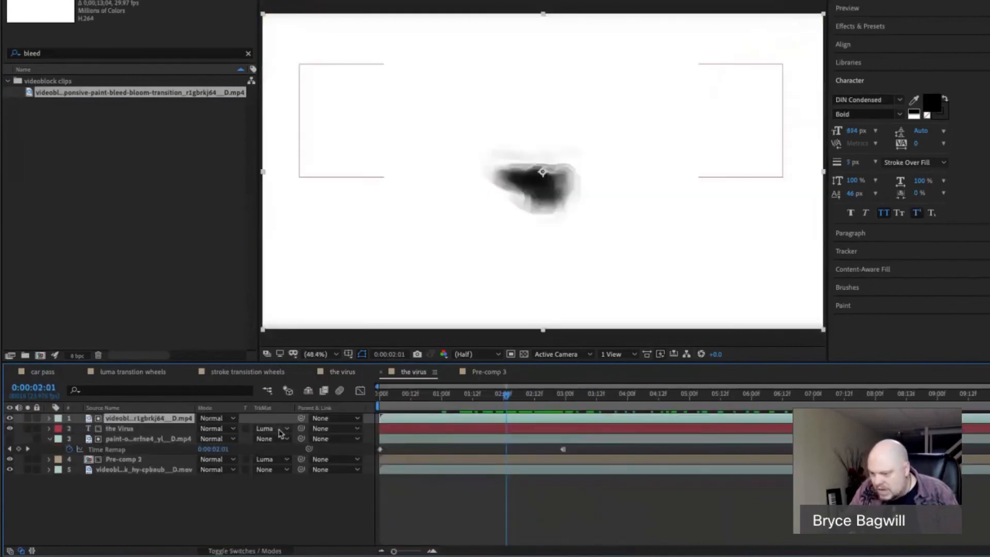
left_click(183, 430)
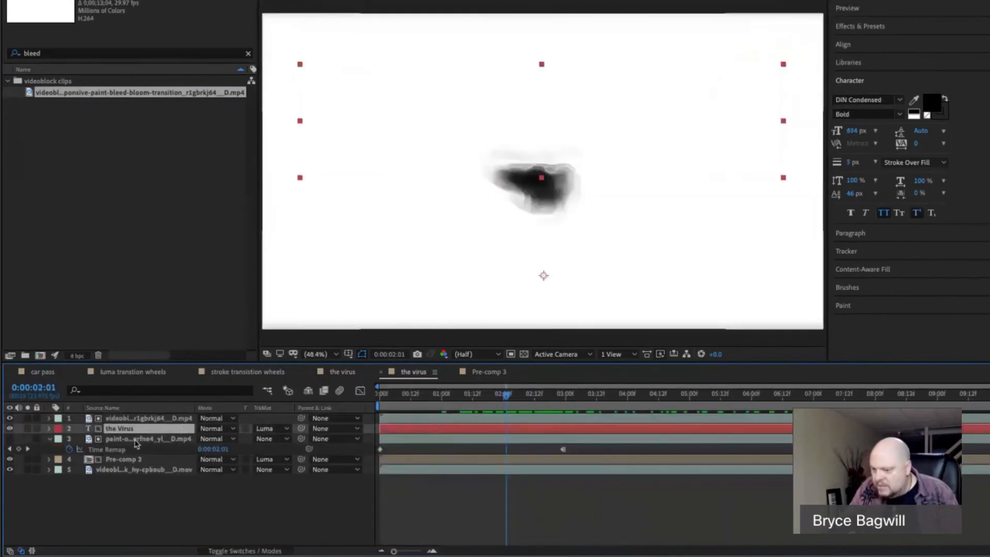
- Hide the paint-bleed-bloom clip and set the black title's track matte to Luma Inverted Matte using that clip
left_click(9, 419)
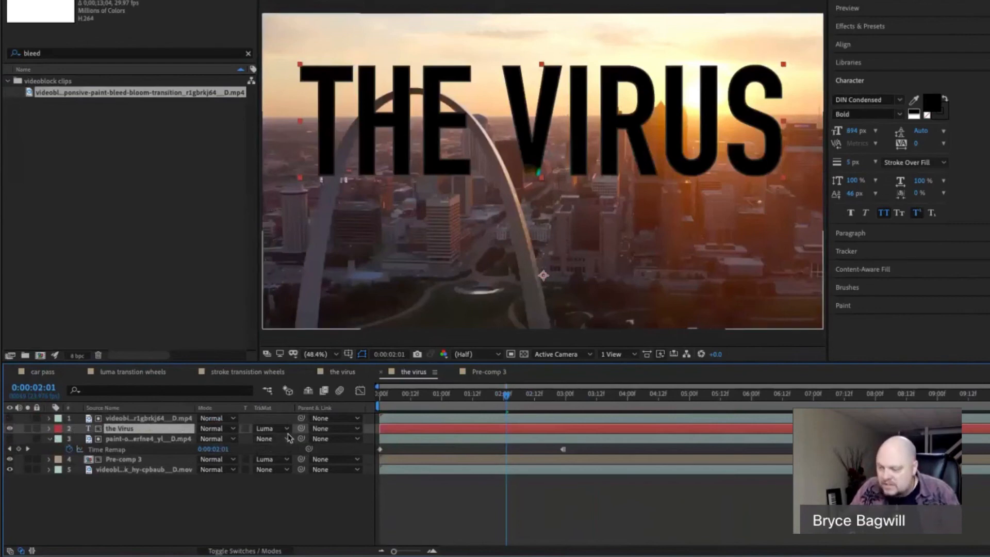
left_click(10, 418)
left_click(10, 418)
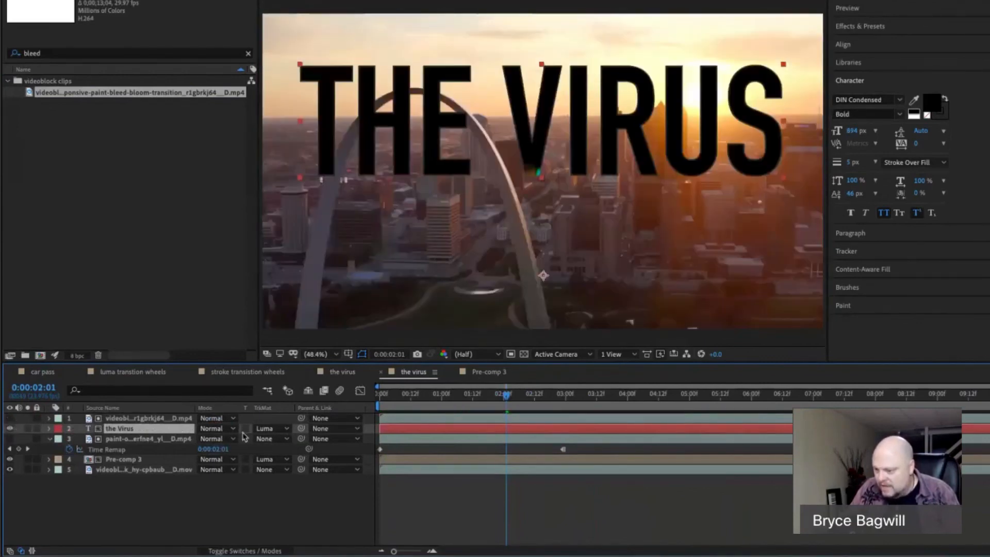
left_click(286, 429)
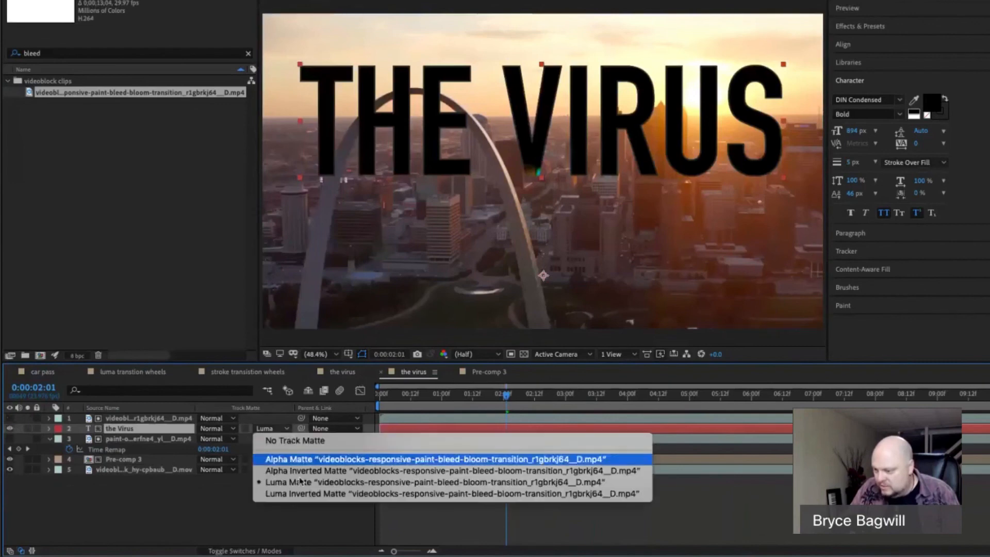
left_click(304, 494)
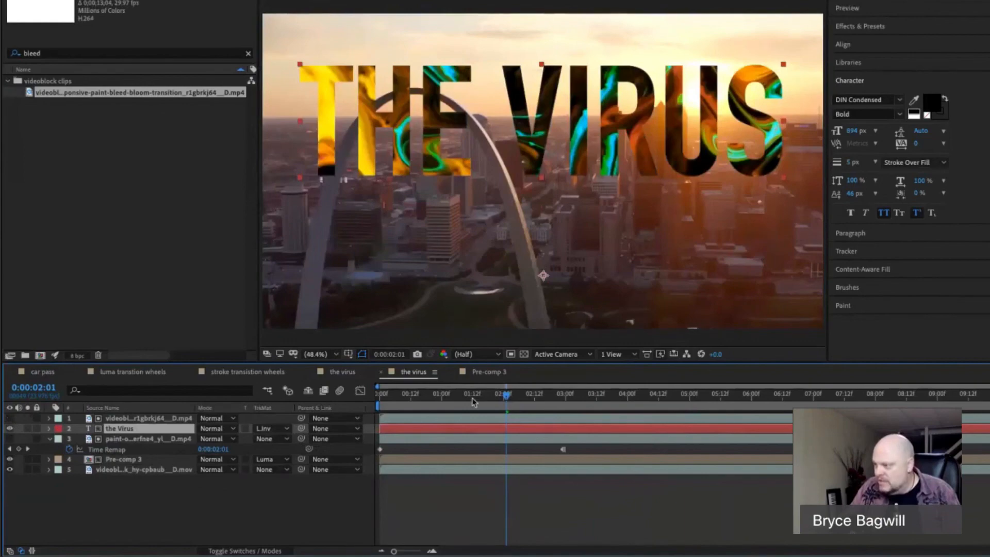
- Scrub from 0:00:02:01 to 0:00:09:17 to check how far the black bleeds across the title
left_click_drag(473, 403, 908, 409)
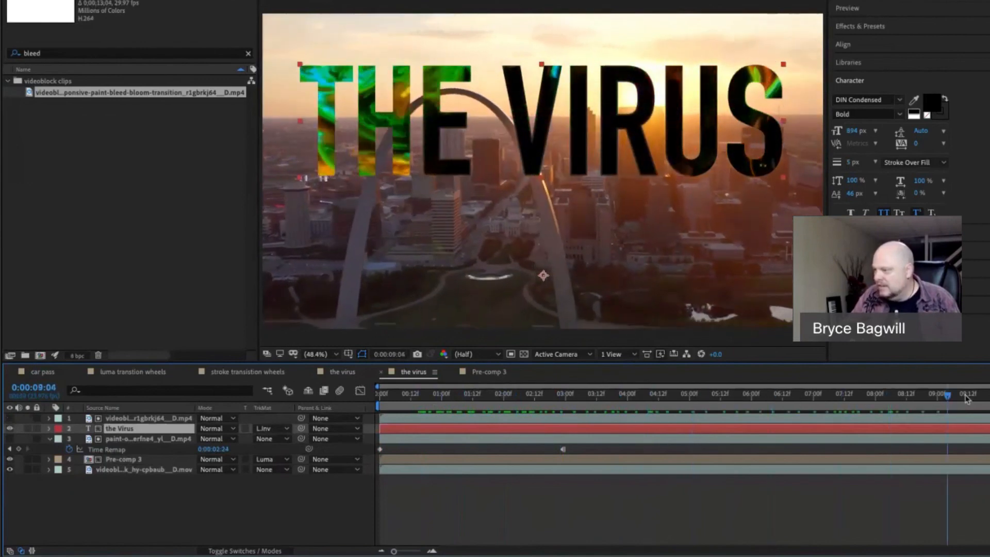
left_click(987, 395)
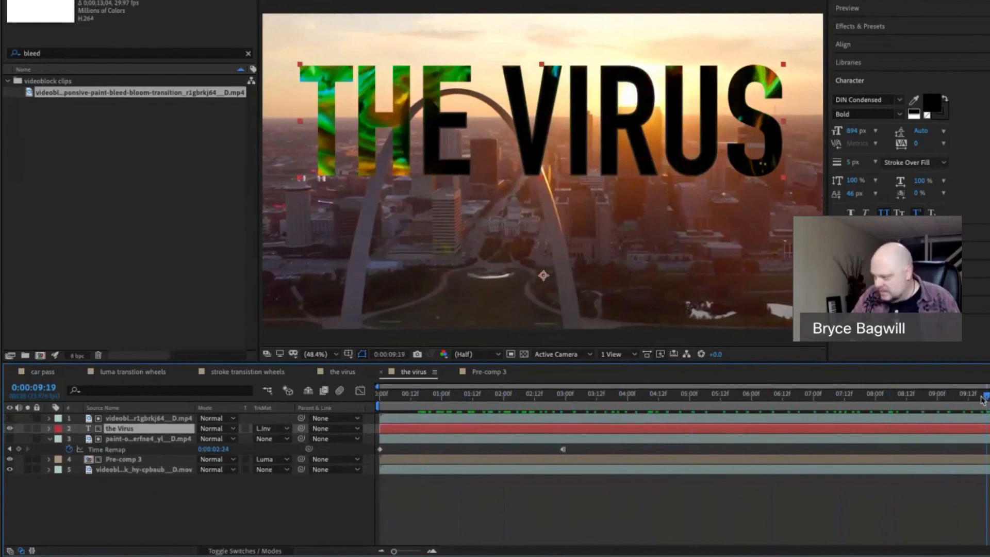
left_click(988, 396)
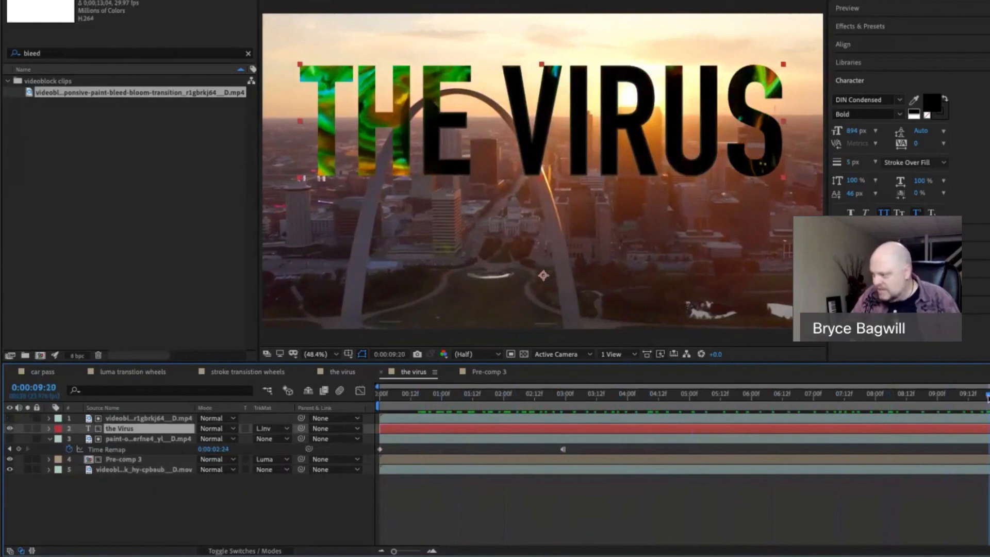
left_click_drag(987, 395, 981, 396)
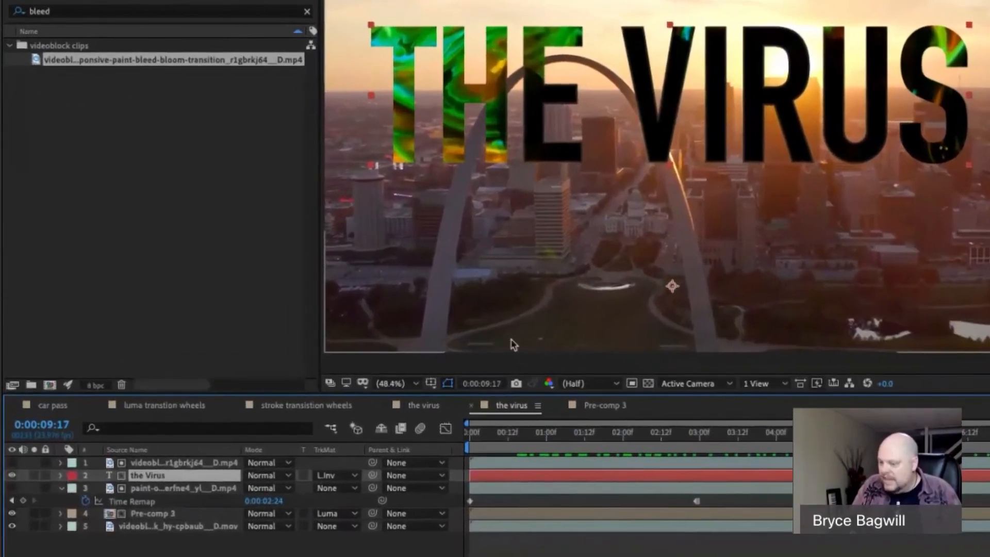
- Scale the paint-bleed-bloom matte clip to 205% at 0:00:09:17, showing it temporarily to judge its coverage of the title
left_click(217, 463)
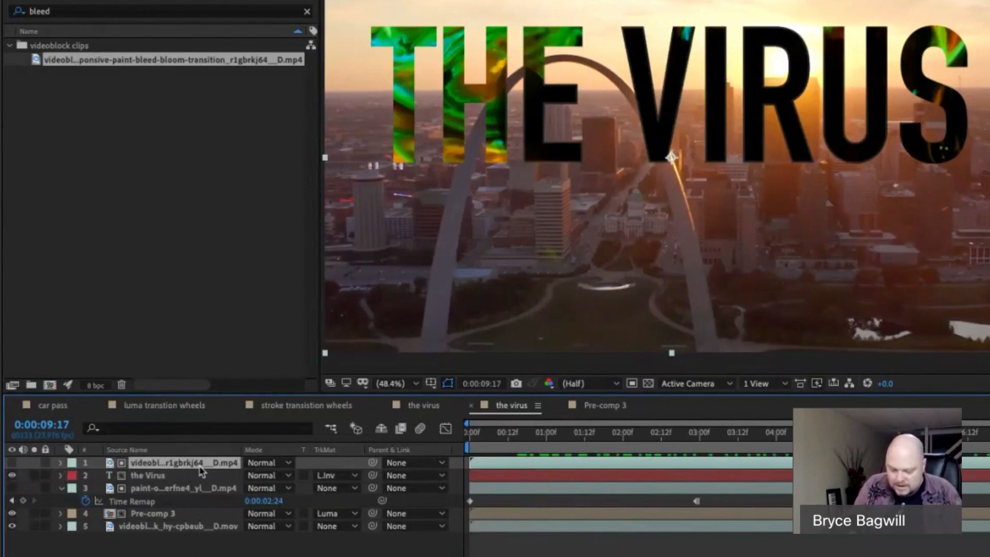
key("s")
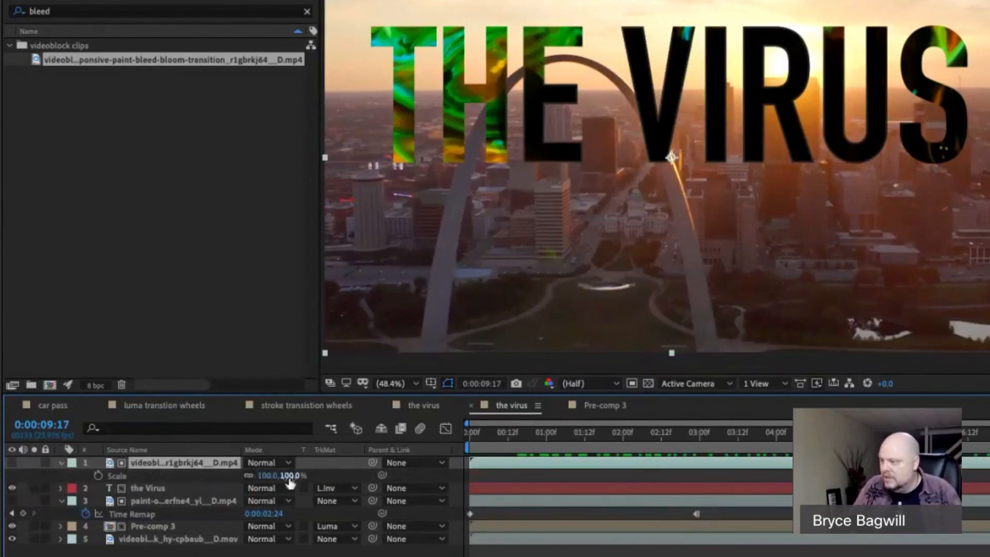
left_click_drag(288, 475, 349, 473)
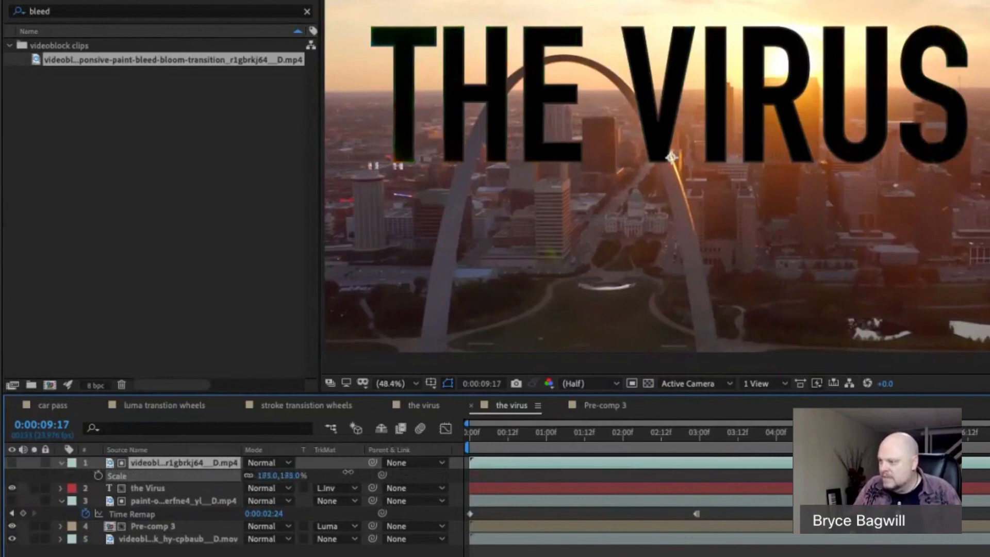
key("Return")
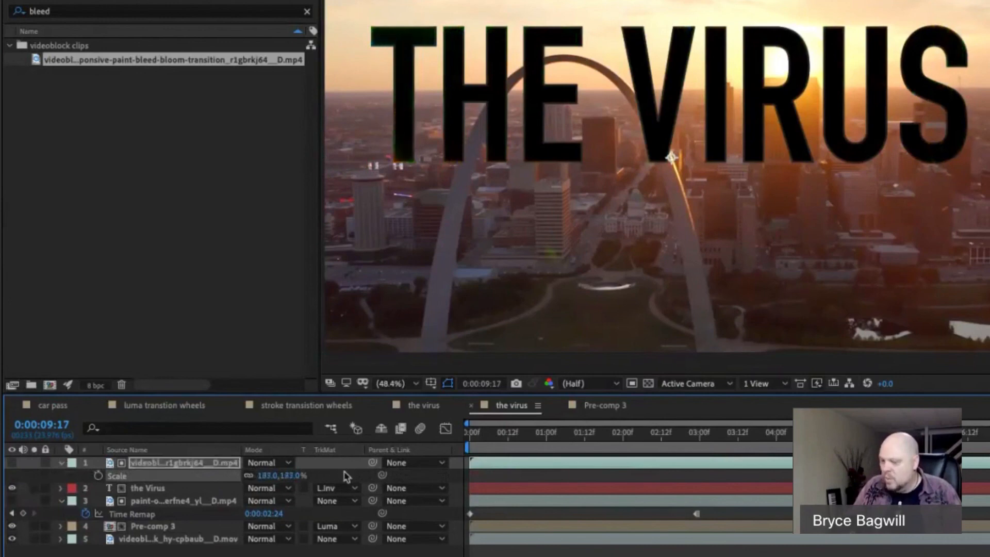
left_click(11, 463)
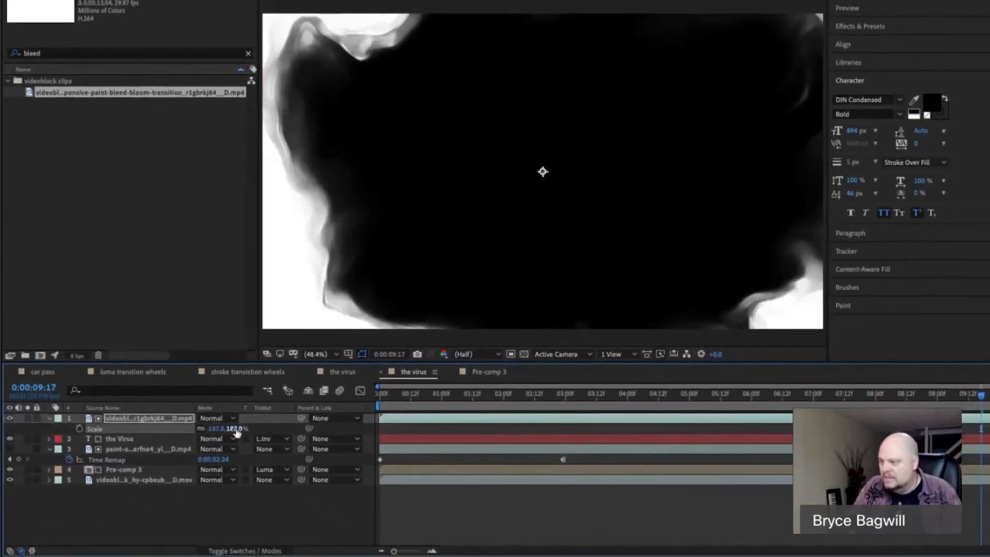
left_click_drag(289, 476, 279, 476)
mouse_move(226, 429)
left_mouse_down()
mouse_move(237, 428)
mouse_move(217, 429)
mouse_move(234, 428)
left_mouse_up()
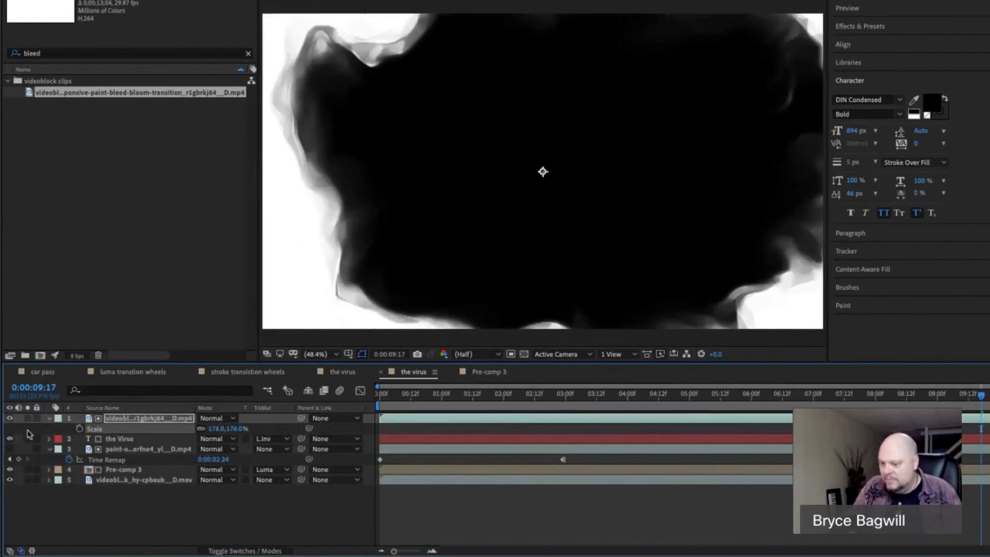
left_click(9, 418)
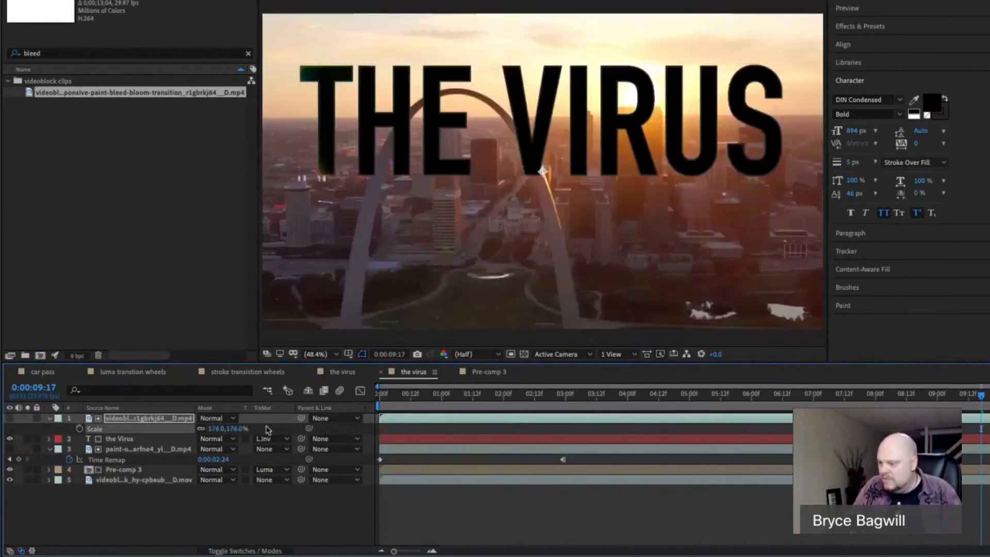
left_click_drag(237, 429, 267, 428)
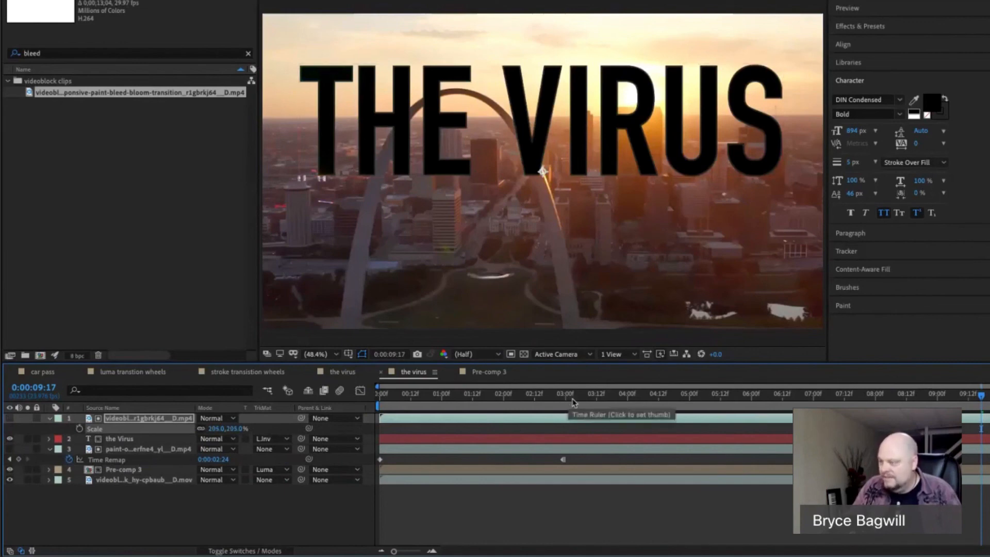
- Play the composition and scrub between 0:00:00:05 and 0:00:09:19 to check the paint reveal and black bleed on the title
left_click(663, 402)
mouse_move(646, 401)
left_mouse_down()
mouse_move(404, 405)
mouse_move(985, 403)
left_mouse_up()
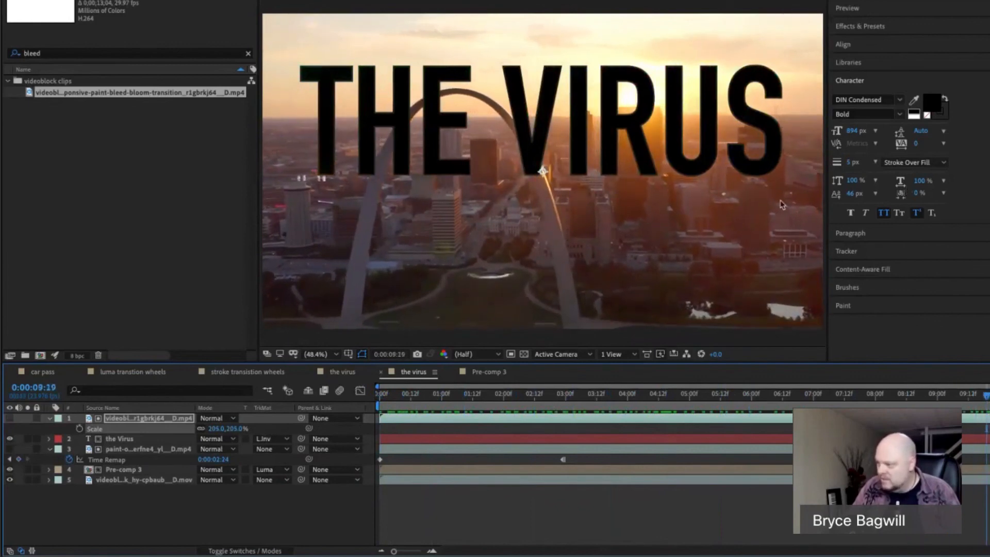
key("space")
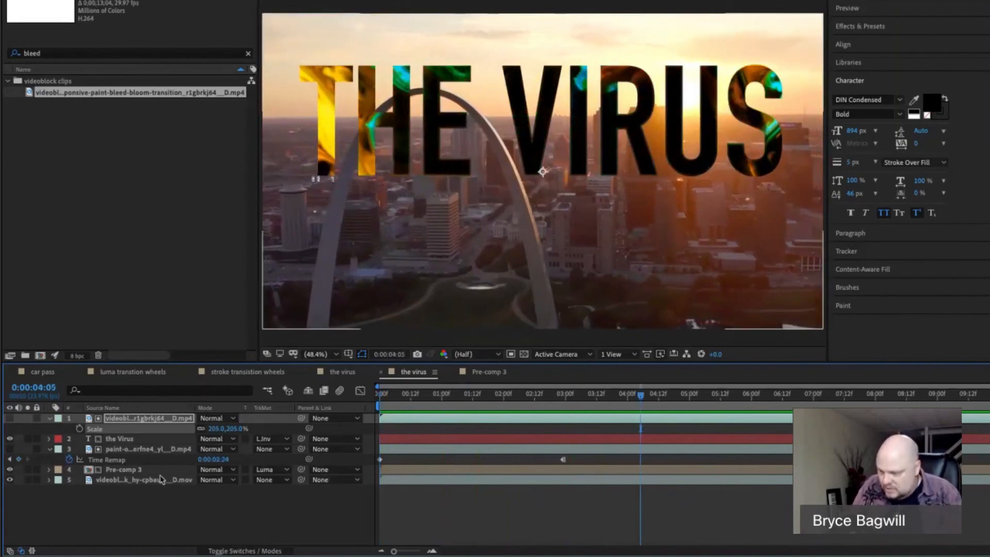
left_click(413, 396)
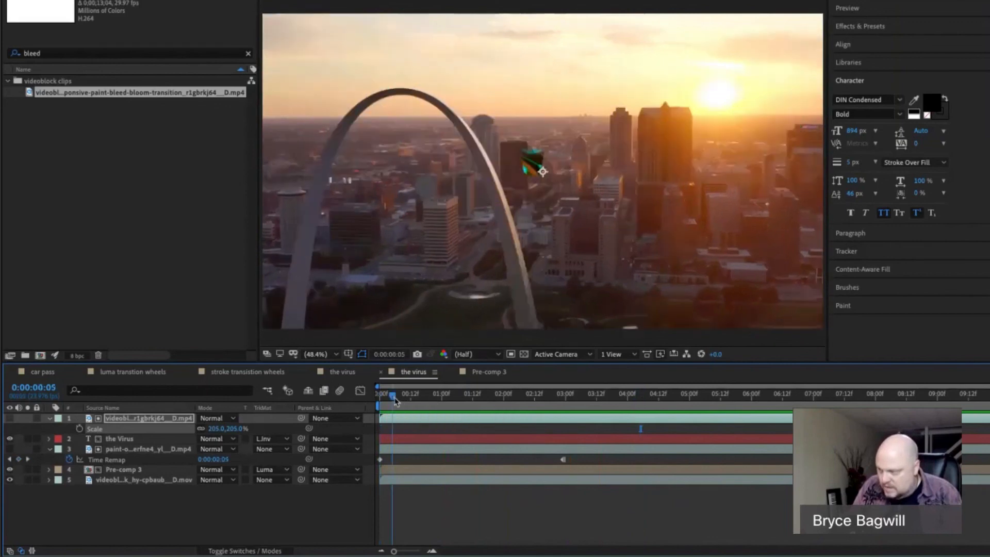
left_click(465, 396)
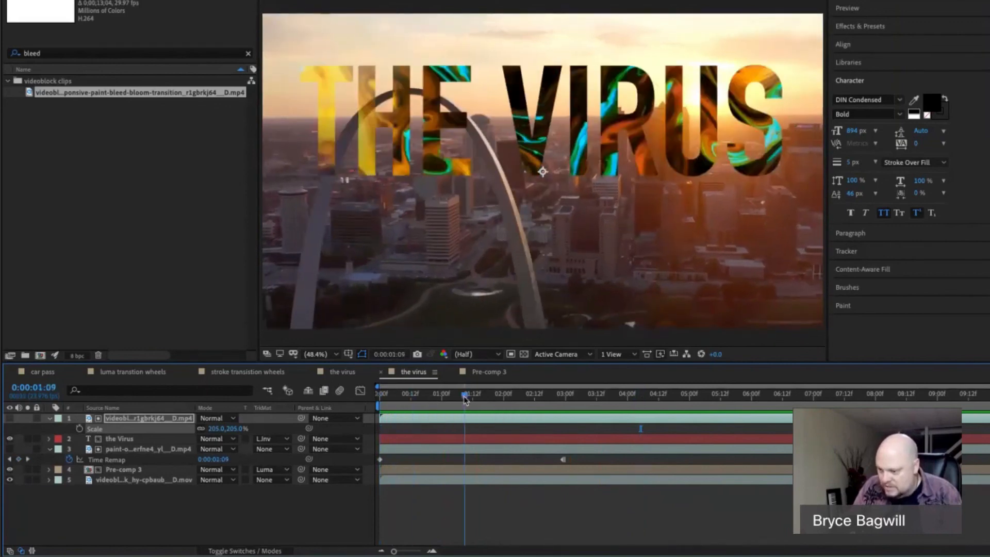
key("Page_Up")
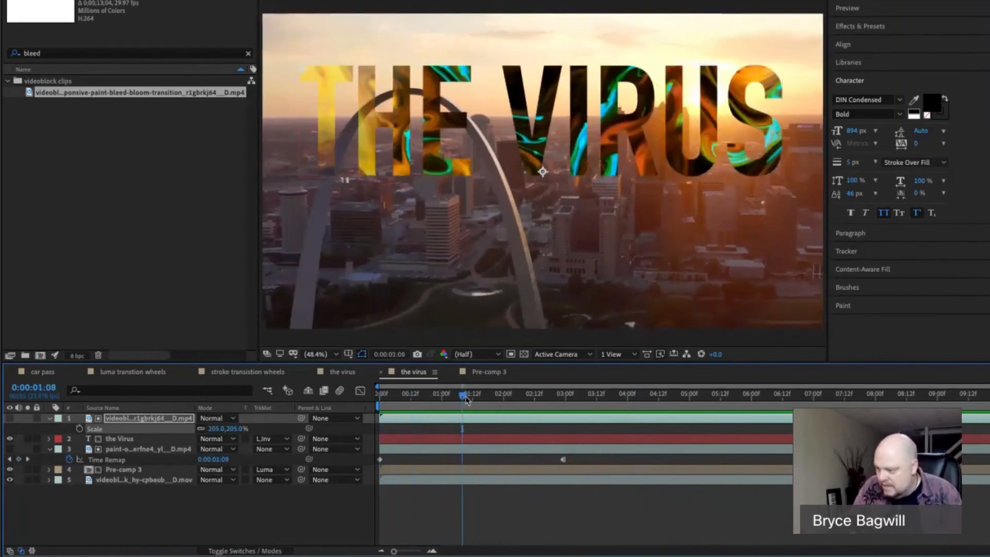
left_click_drag(465, 400, 701, 400)
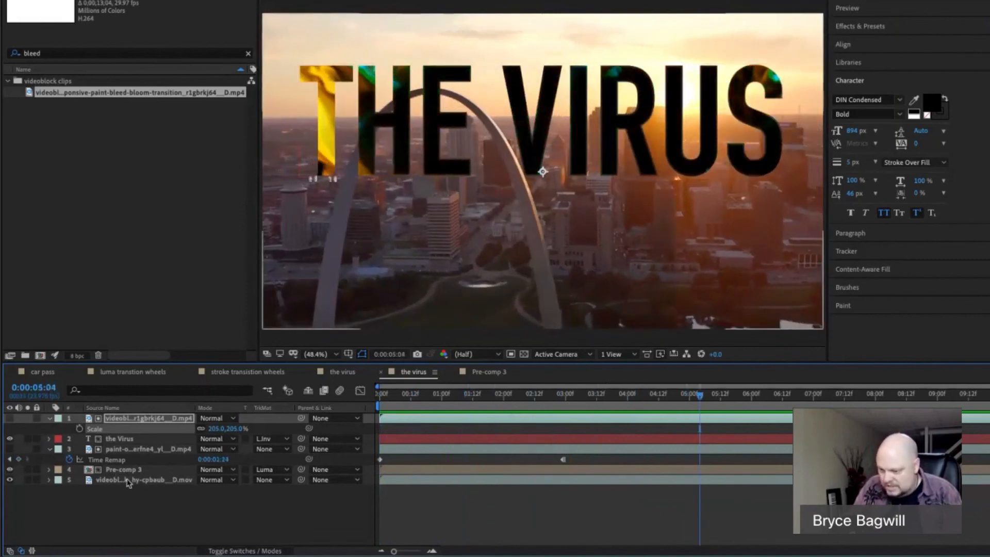
left_click(123, 441)
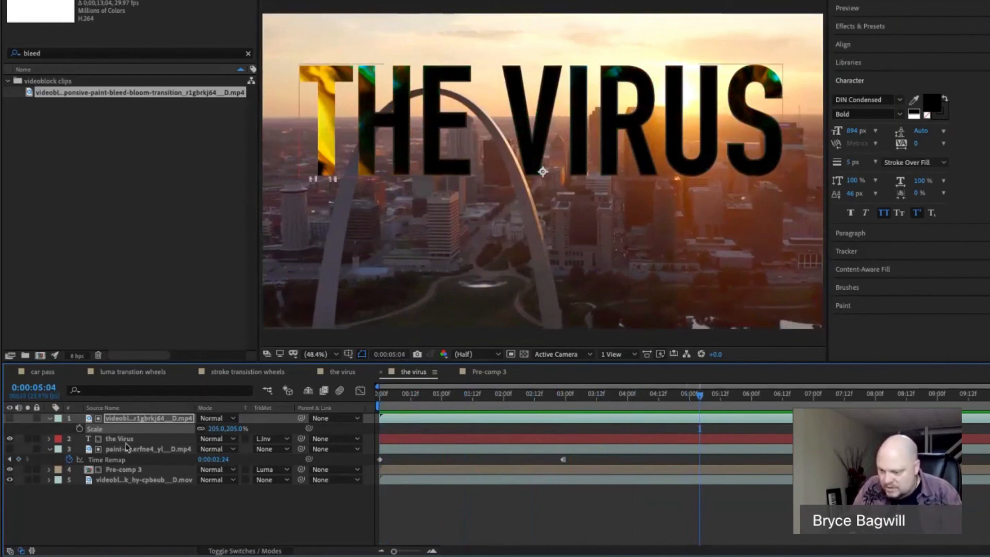
left_click(126, 451)
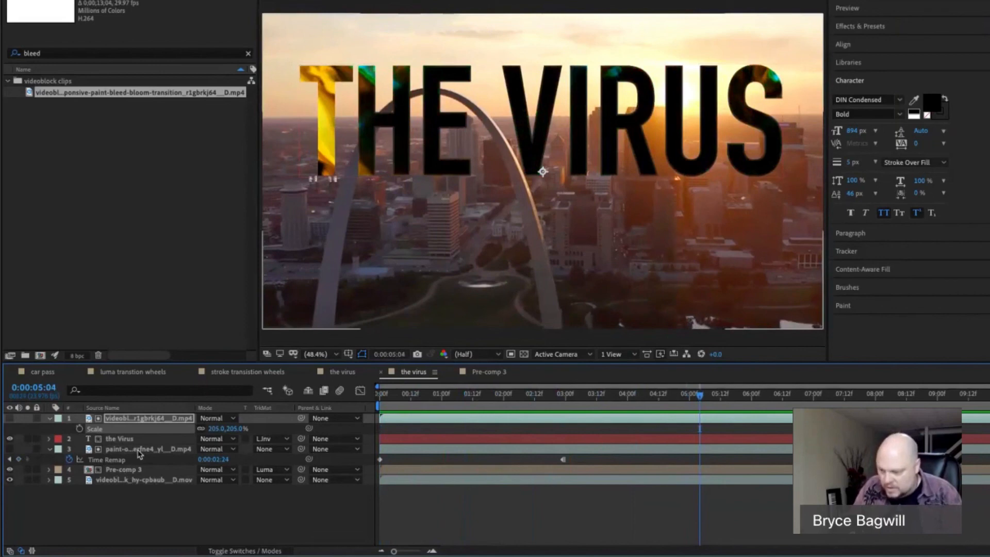
left_click(301, 441)
left_click(271, 433)
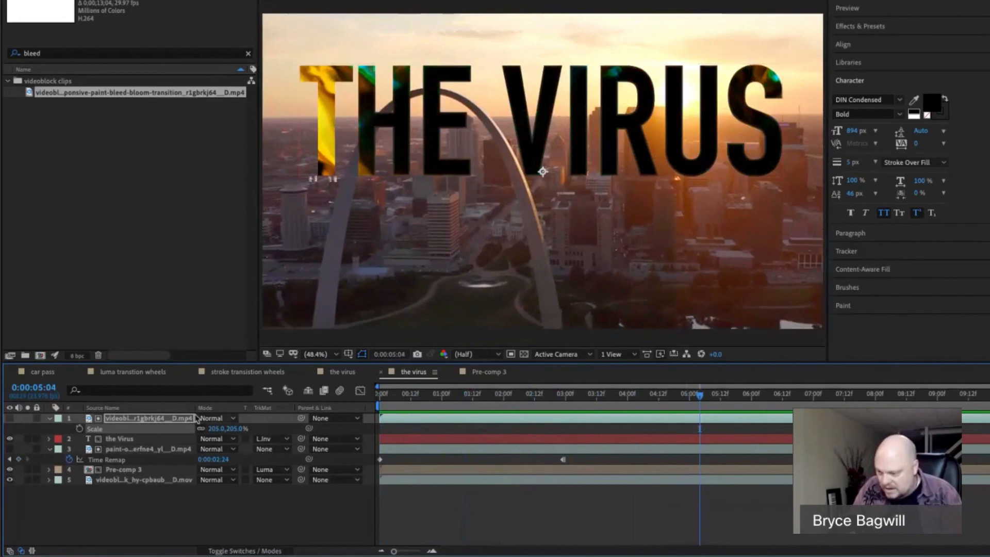